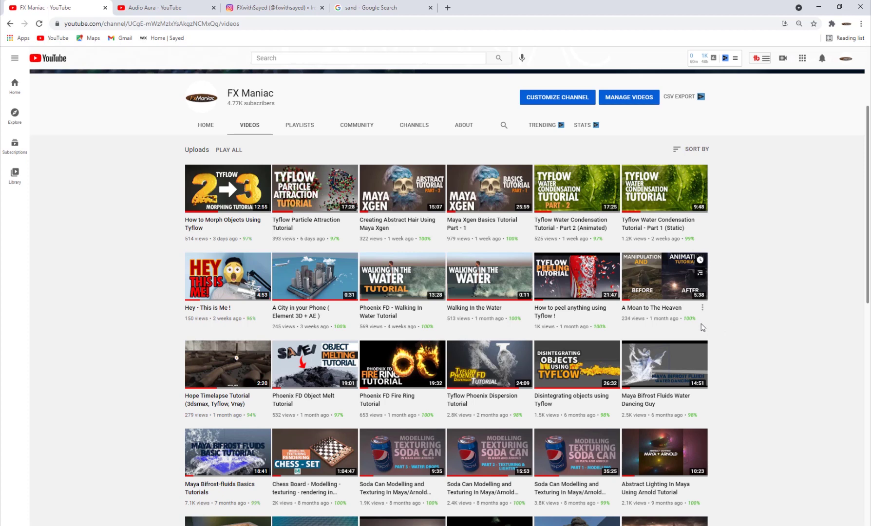
Switch from the YouTube channel page to the SandFX01.max scene in 3ds Max.
{"action": "scroll", "coordinate": [701, 327], "scroll_direction": "up", "scroll_amount": 3}
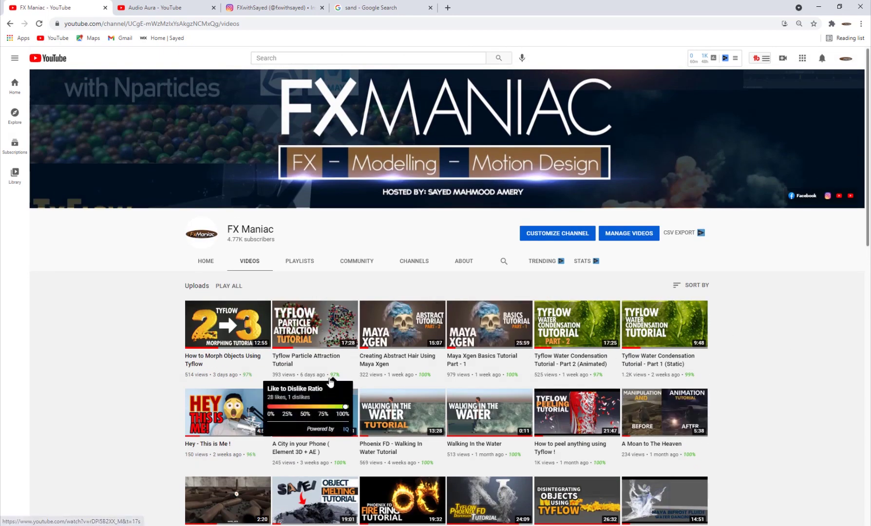
{"action": "mouse_move", "coordinate": [256, 525]}
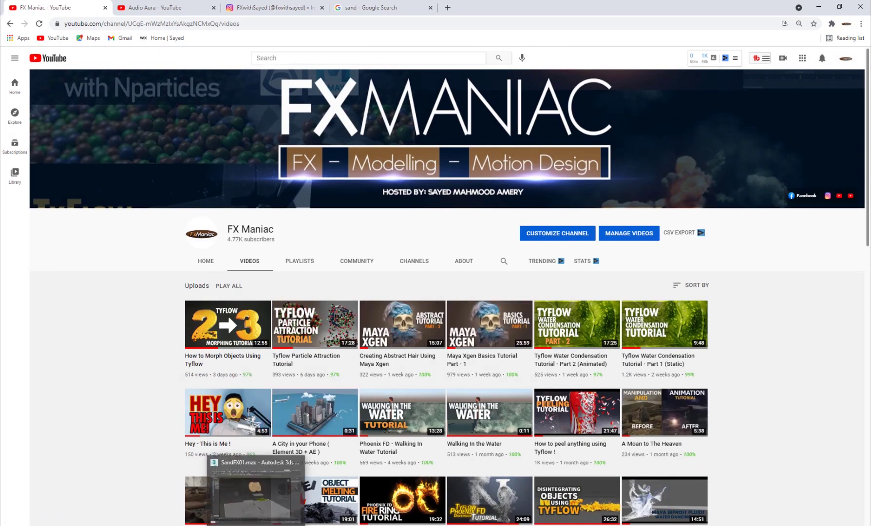
{"action": "left_click", "coordinate": [256, 492]}
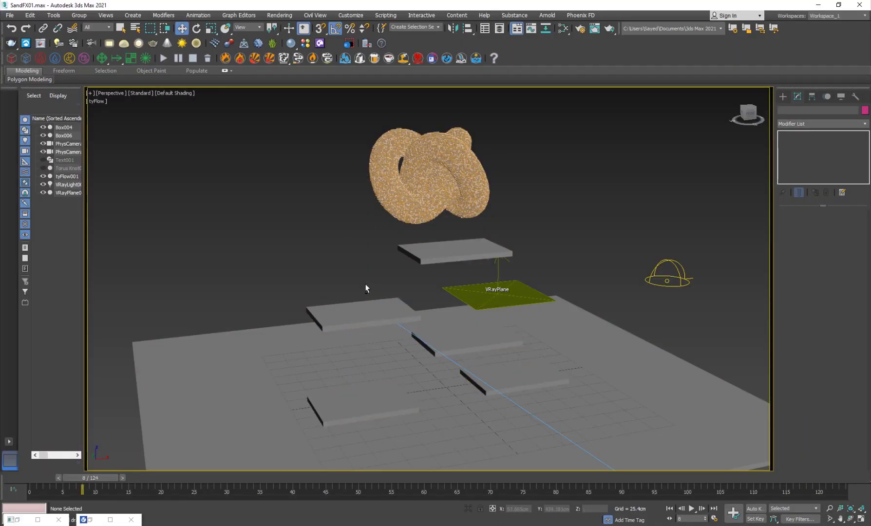
Play the tyFlow sand simulation several times from early frames to examine the torus knot collapsing onto the slabs.
{"action": "middle_click_drag", "start_coordinate": [365, 285], "coordinate": [353, 250], "text": "alt"}
{"action": "key", "text": "slash"}
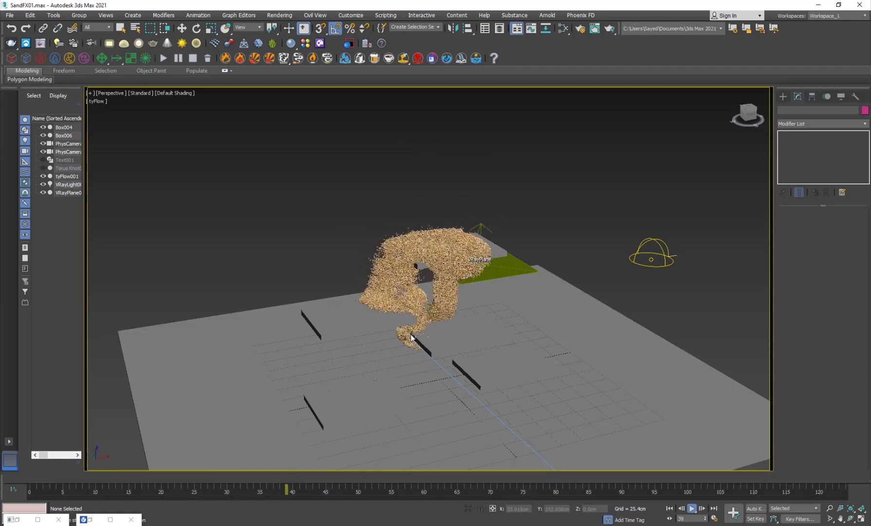
{"action": "middle_click_drag", "start_coordinate": [421, 386], "coordinate": [410, 362], "text": "alt"}
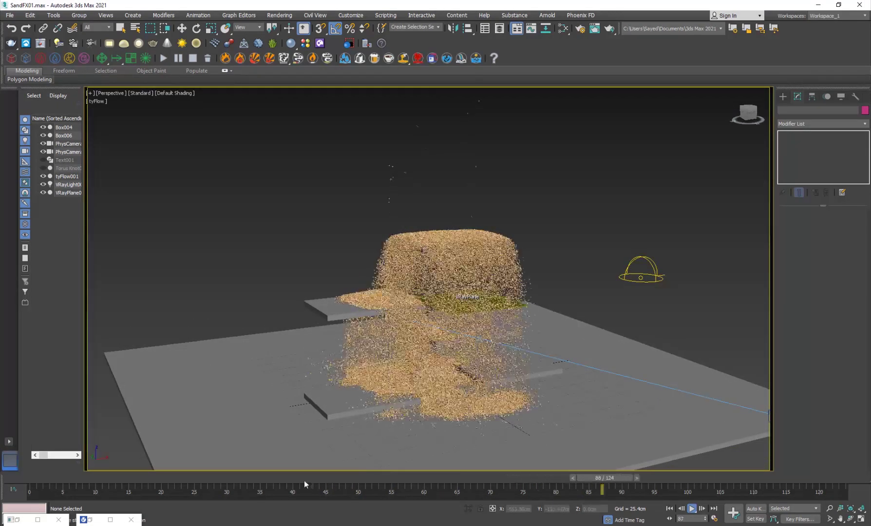
{"action": "left_click_drag", "start_coordinate": [286, 479], "coordinate": [246, 477]}
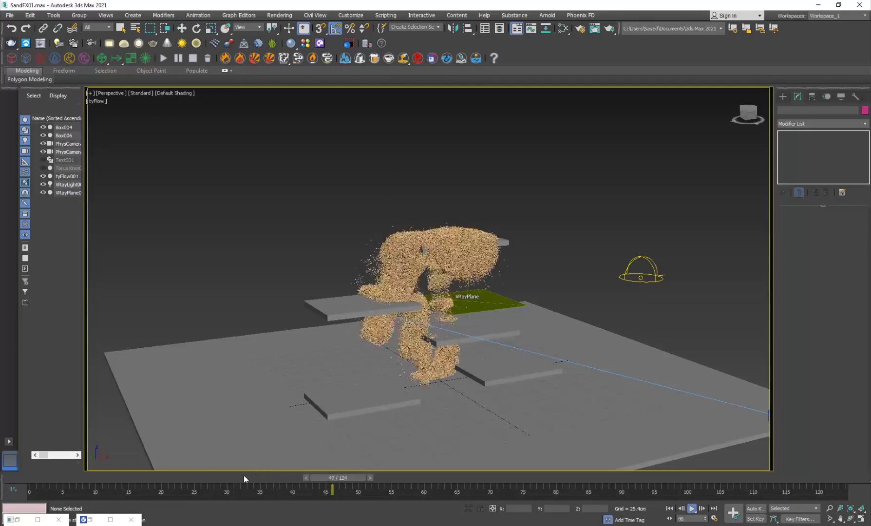
{"action": "key", "text": "Escape"}
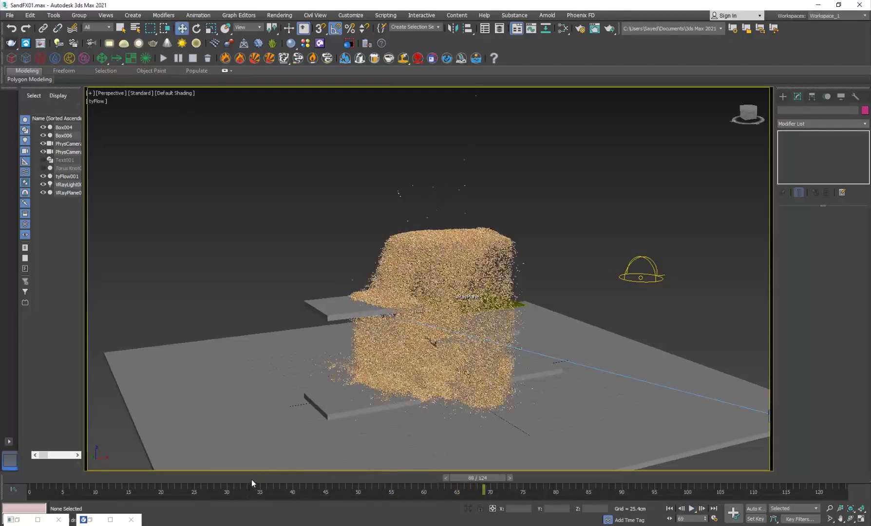
{"action": "left_click_drag", "start_coordinate": [251, 479], "coordinate": [220, 480]}
{"action": "key", "text": "slash"}
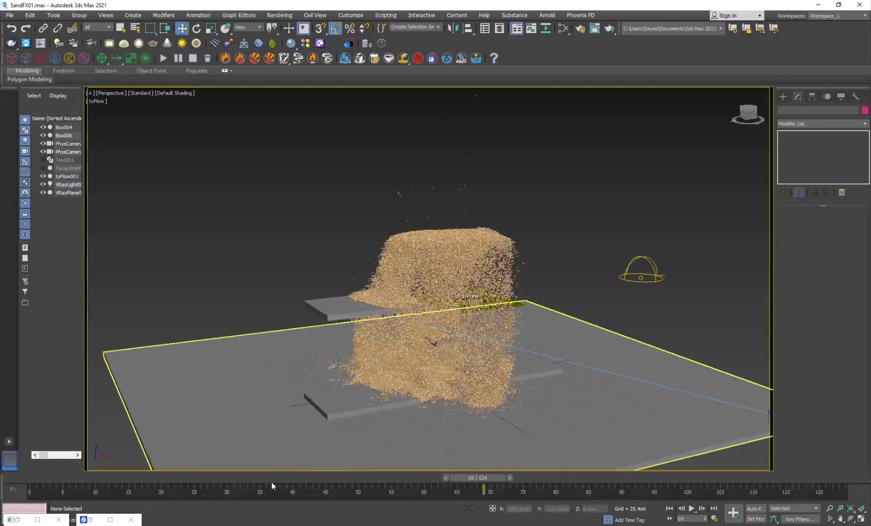
{"action": "left_click_drag", "start_coordinate": [272, 482], "coordinate": [232, 479]}
{"action": "key", "text": "/"}
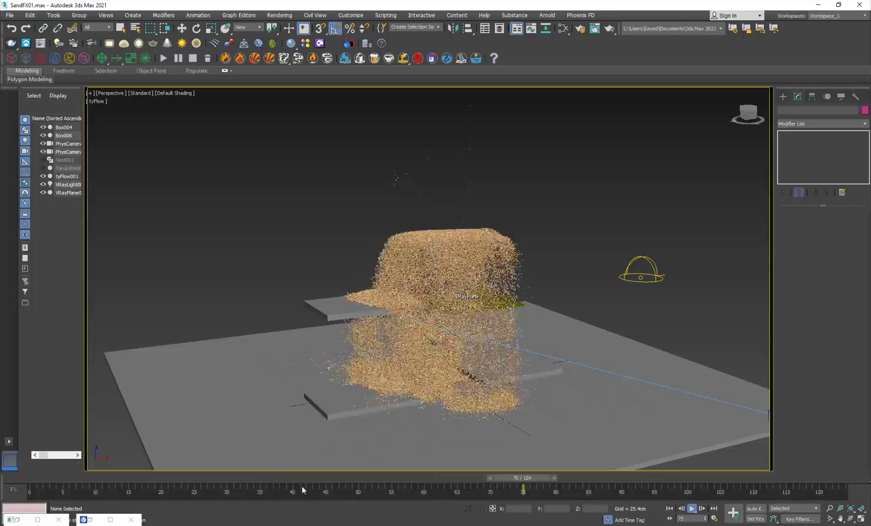
{"action": "left_click_drag", "start_coordinate": [290, 481], "coordinate": [217, 479]}
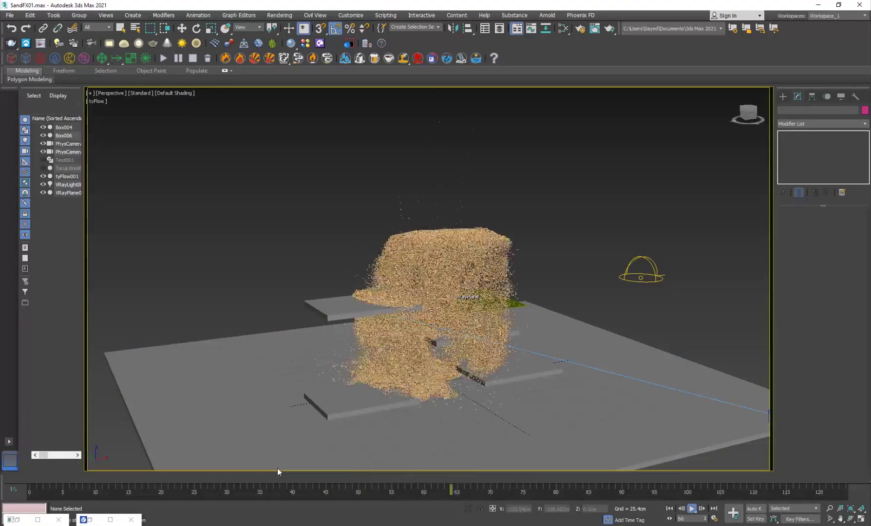
{"action": "left_click_drag", "start_coordinate": [281, 478], "coordinate": [253, 480]}
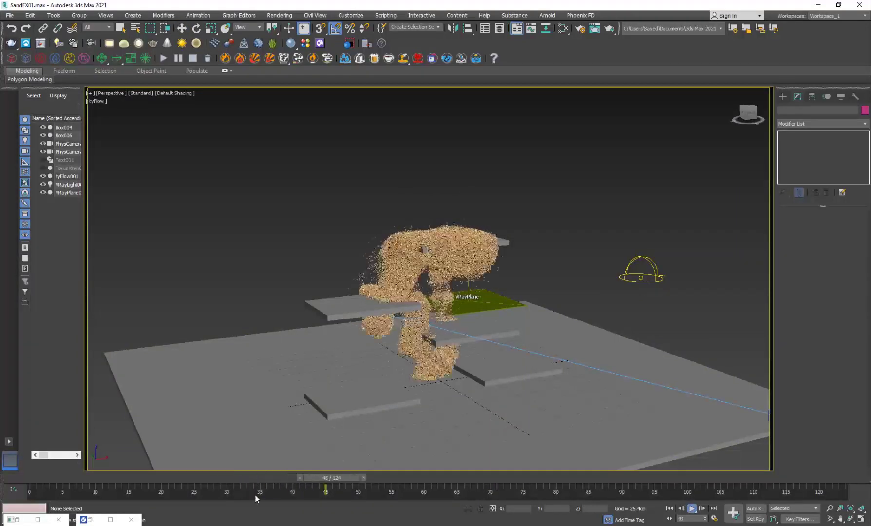
Stop playback and inspect the rendered sand frame in the V-Ray Frame Buffer, closing it when done.
{"action": "key", "text": "w"}
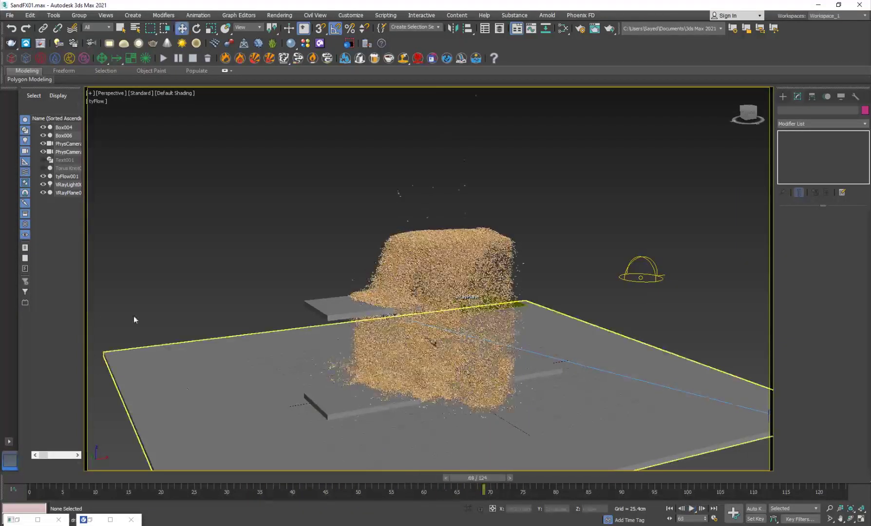
{"action": "left_click", "coordinate": [40, 46]}
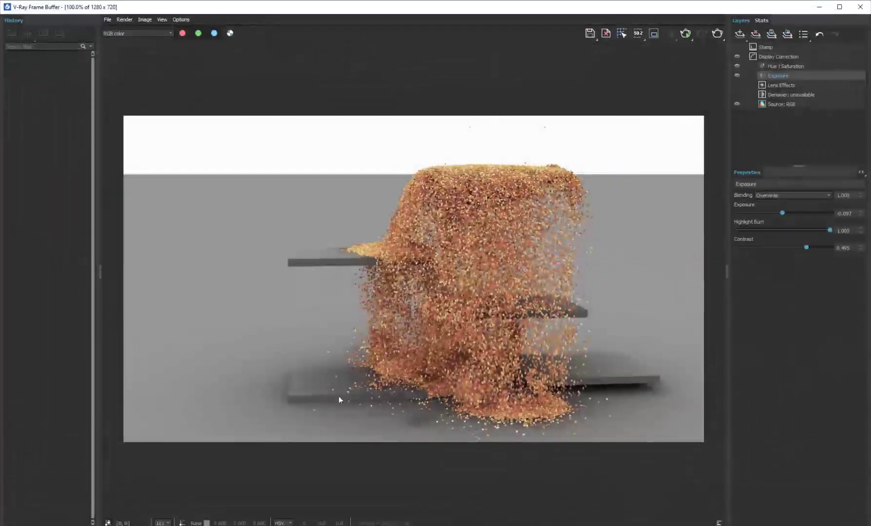
{"action": "left_click", "coordinate": [868, 8]}
Scrub and replay the sand collapse to review how the grains spill from one slab to another.
{"action": "left_click_drag", "start_coordinate": [322, 475], "coordinate": [404, 477]}
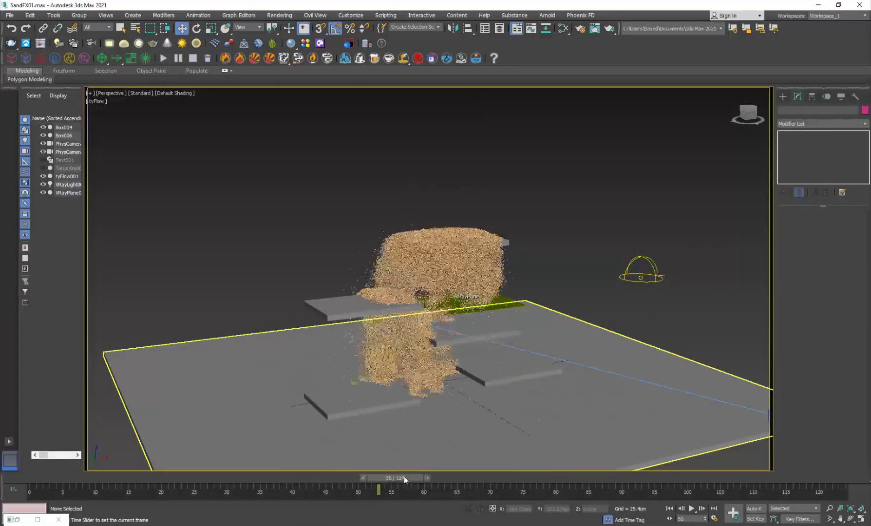
{"action": "key", "text": "/"}
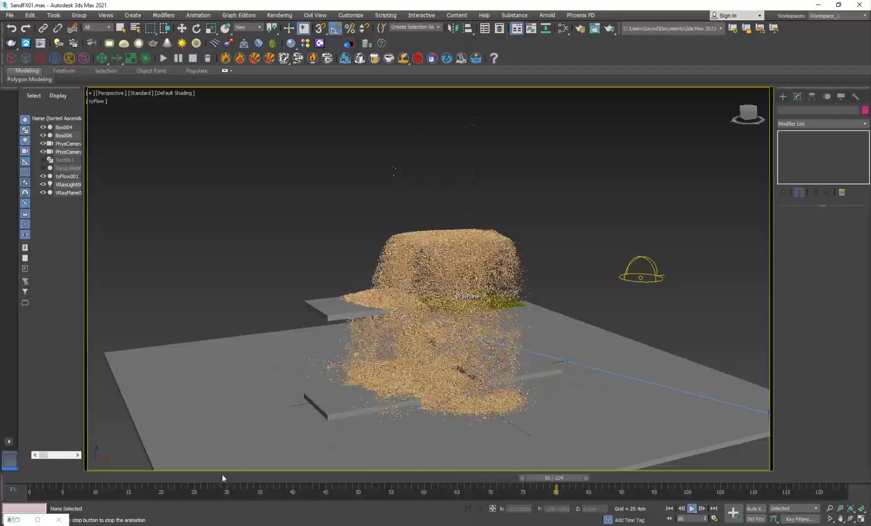
{"action": "left_click_drag", "start_coordinate": [187, 477], "coordinate": [124, 477]}
{"action": "key", "text": "/"}
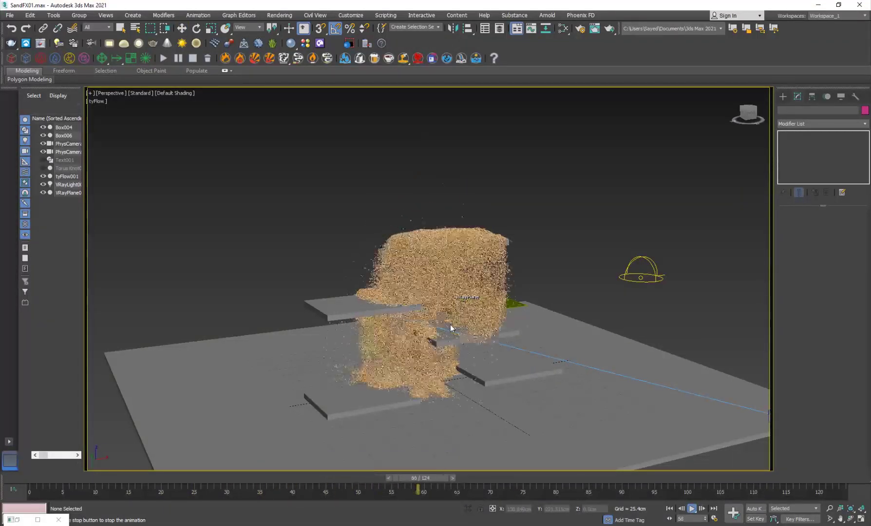
{"action": "key", "text": "/"}
{"action": "left_click", "coordinate": [174, 479]}
{"action": "key", "text": "/"}
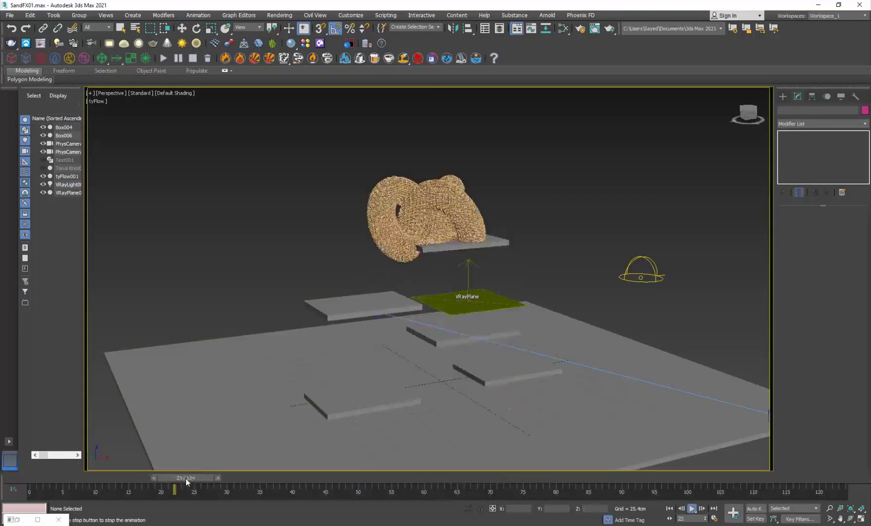
{"action": "key", "text": "/"}
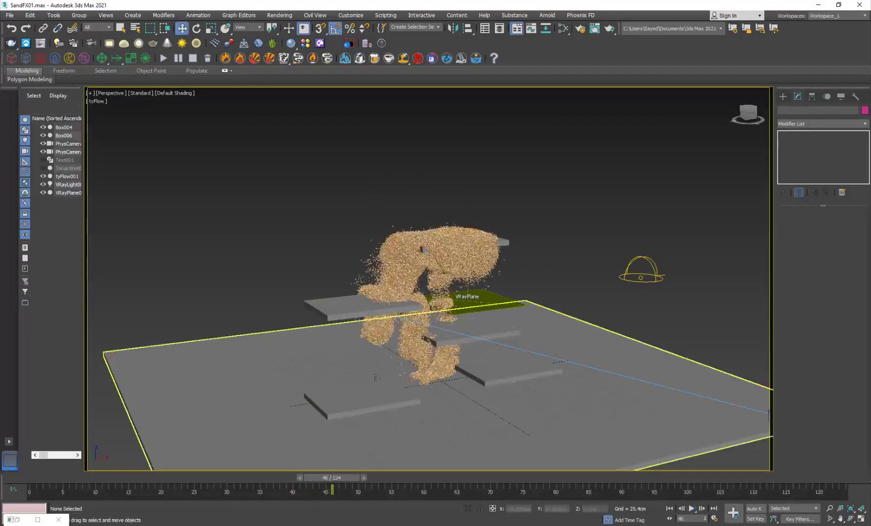
Examine the falling sand from other sides of the slabs at different frames of the simulation.
{"action": "middle_click_drag", "start_coordinate": [432, 314], "coordinate": [343, 368], "text": "alt"}
{"action": "key", "text": "/"}
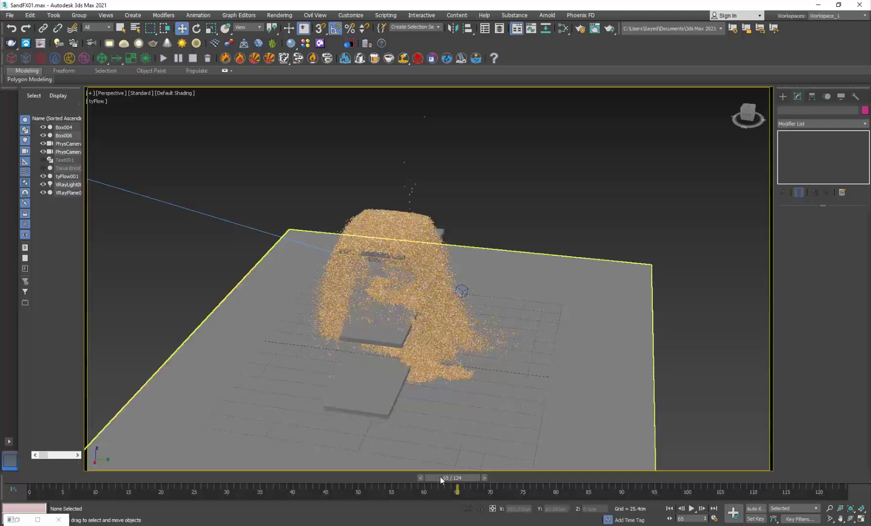
{"action": "left_click_drag", "start_coordinate": [440, 480], "coordinate": [385, 480]}
{"action": "scroll", "coordinate": [438, 386], "scroll_direction": "up", "scroll_amount": 3}
{"action": "middle_click_drag", "start_coordinate": [427, 368], "coordinate": [405, 357]}
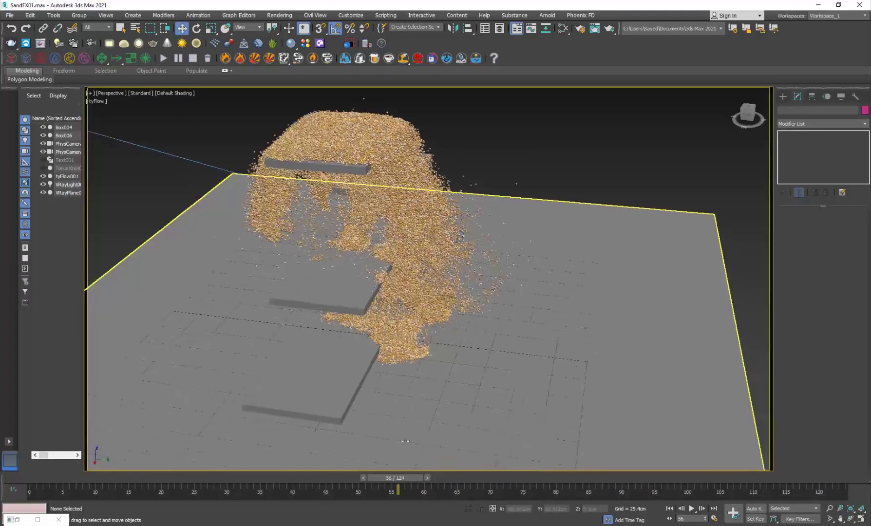
{"action": "left_click_drag", "start_coordinate": [398, 488], "coordinate": [446, 473]}
{"action": "key", "text": "slash"}
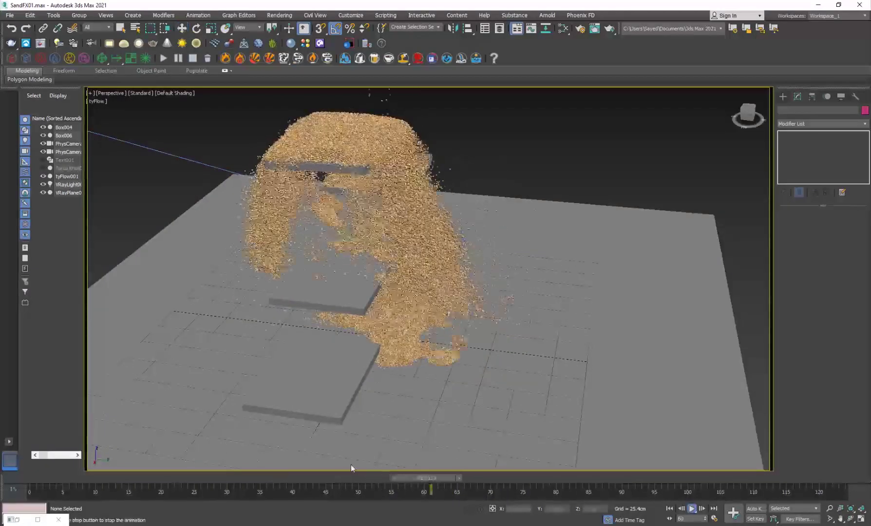
{"action": "key", "text": "slash"}
{"action": "scroll", "coordinate": [402, 329], "scroll_direction": "down", "scroll_amount": 3}
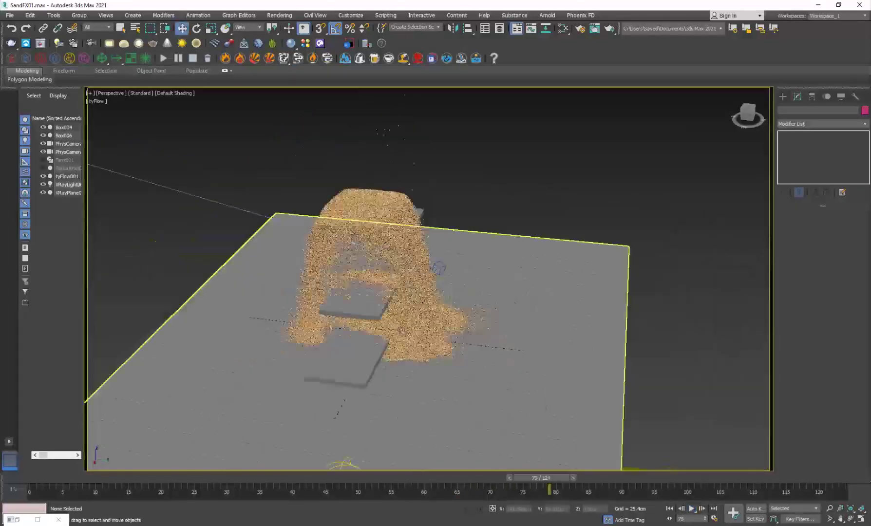
{"action": "middle_click_drag", "start_coordinate": [402, 329], "coordinate": [453, 338], "text": "alt"}
Save the changes to the sand scene and reset 3ds Max to an empty scene.
{"action": "left_click", "coordinate": [9, 15]}
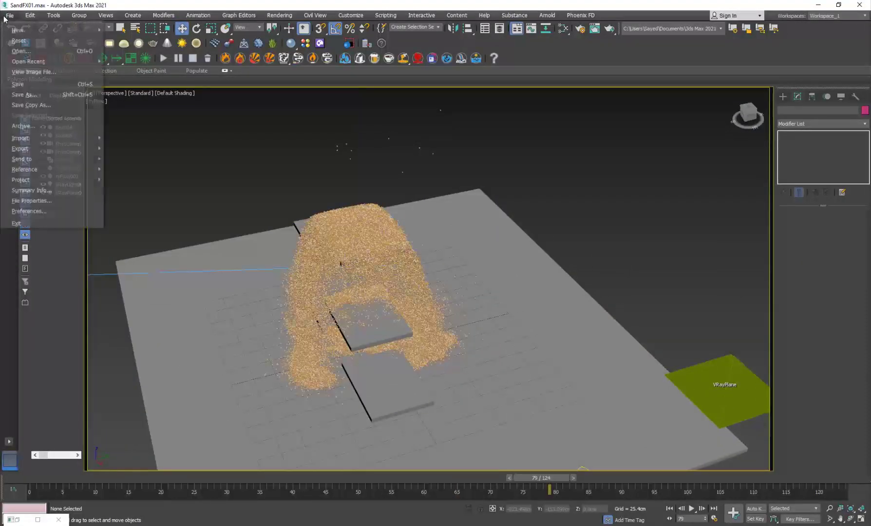
{"action": "left_click", "coordinate": [22, 38]}
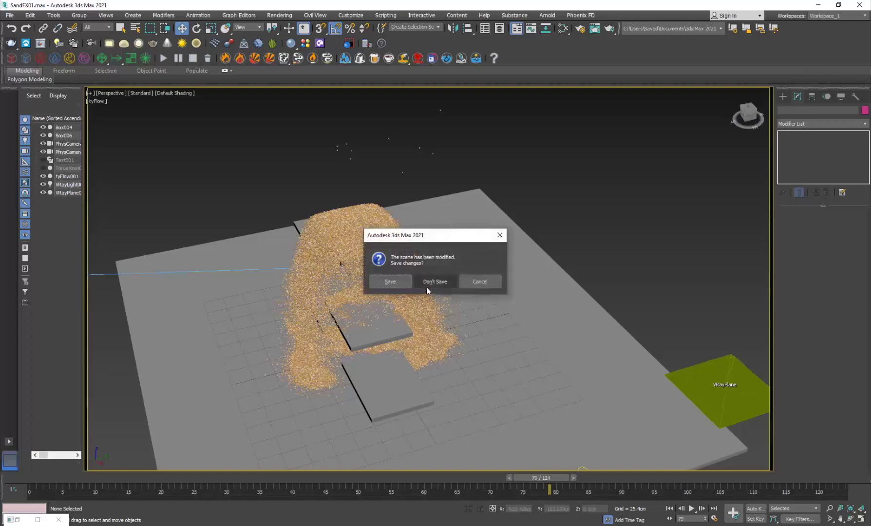
{"action": "left_click", "coordinate": [396, 281]}
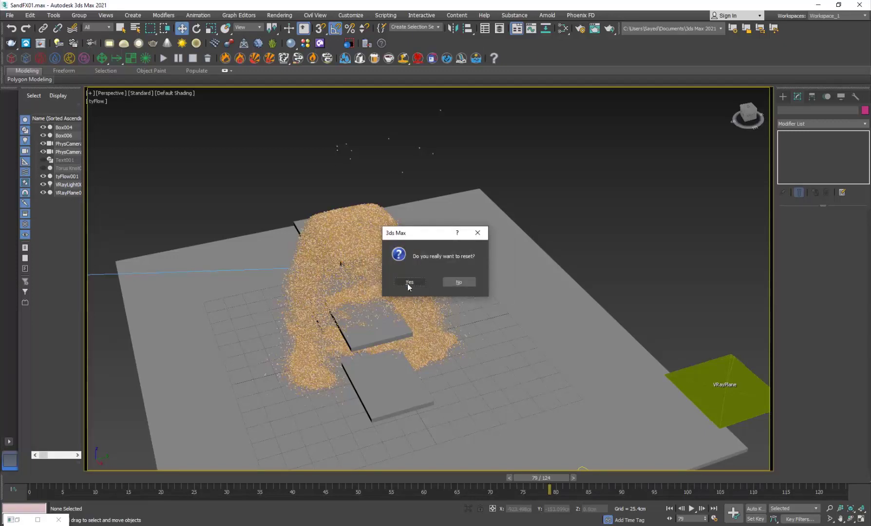
{"action": "left_click", "coordinate": [408, 283]}
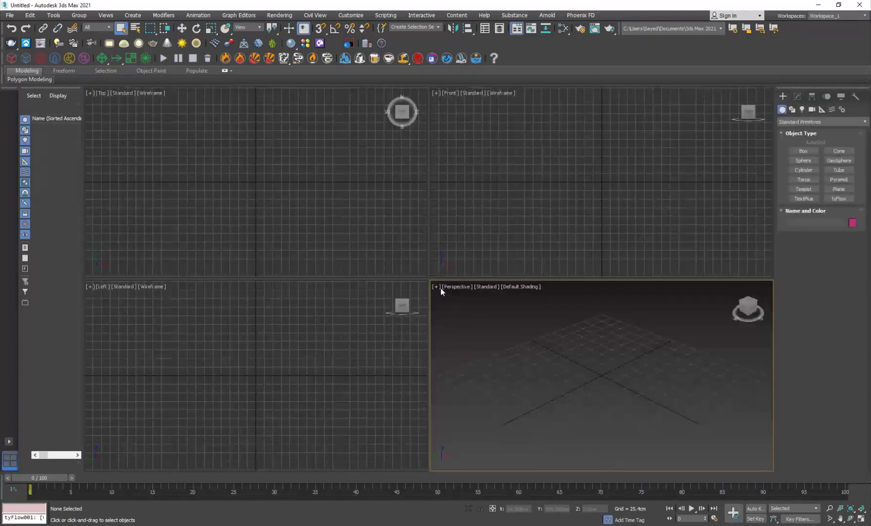
Maximize the perspective view and create a thin flat ground box about 418 cm long and 550 cm wide over the grid.
{"action": "key", "text": "alt+w"}
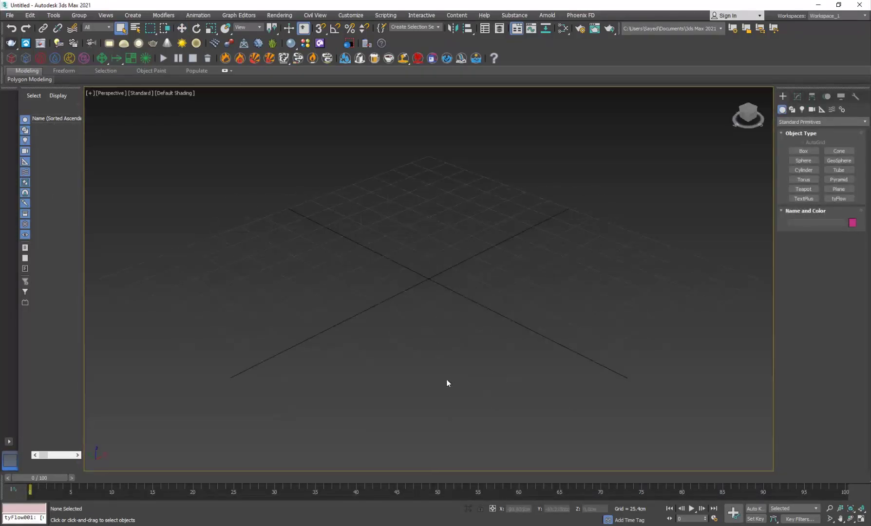
{"action": "scroll", "coordinate": [458, 364], "scroll_direction": "down", "scroll_amount": 4}
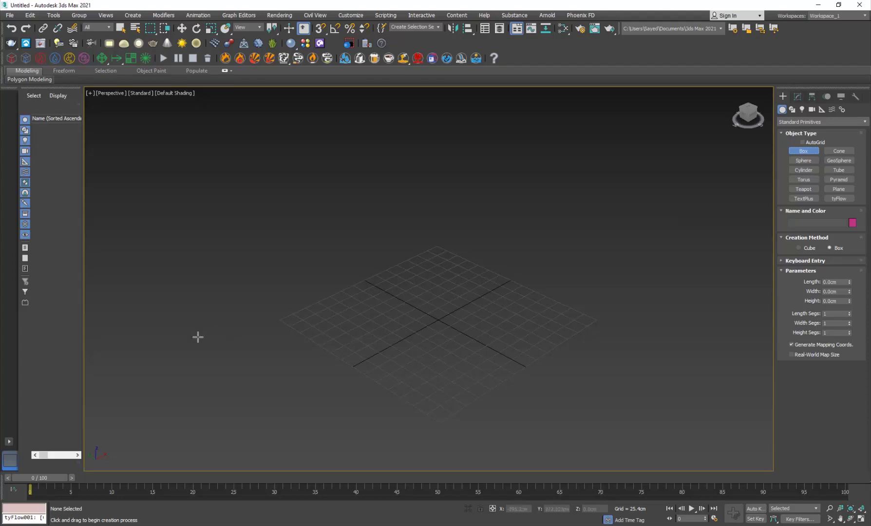
{"action": "left_click_drag", "start_coordinate": [197, 337], "coordinate": [641, 311]}
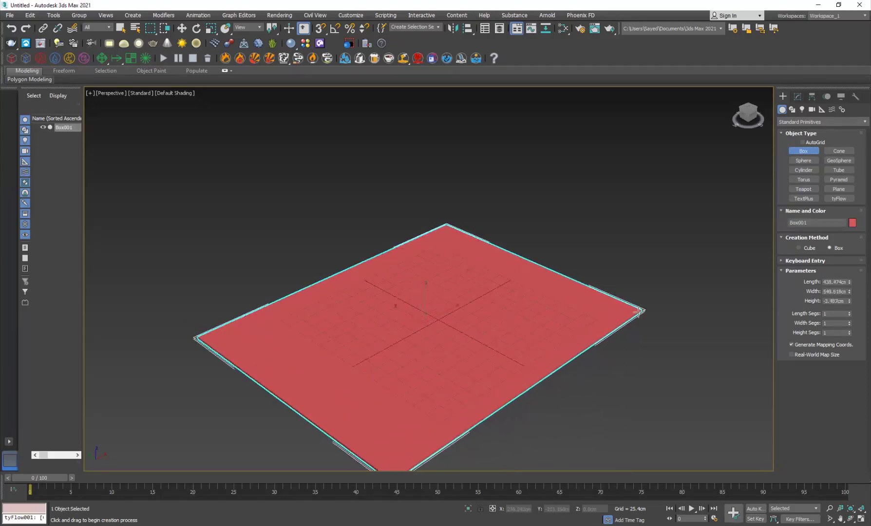
{"action": "left_click", "coordinate": [639, 311]}
Scale the ground box up uniformly to about 317 percent and reduce the size of the transform gizmo.
{"action": "right_click", "coordinate": [549, 316]}
{"action": "key", "text": "r"}
{"action": "scroll", "coordinate": [492, 258], "scroll_direction": "up", "scroll_amount": 5}
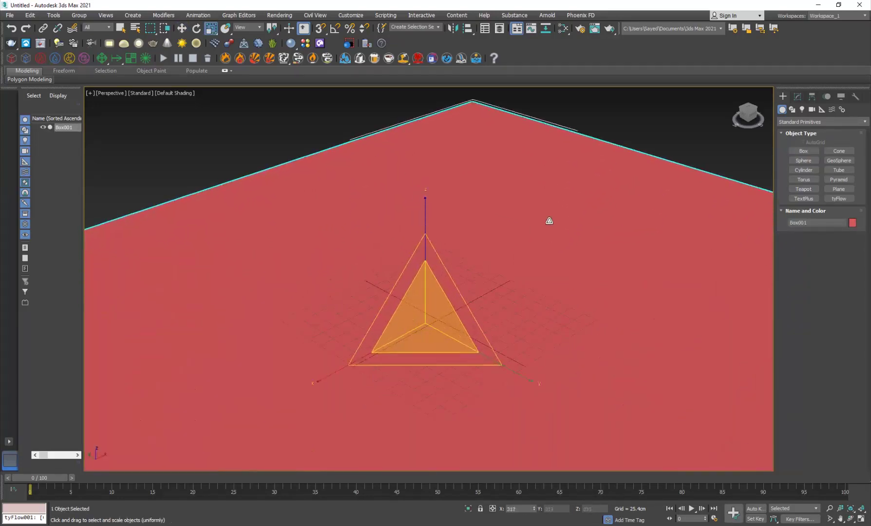
{"action": "key", "text": "minus"}
{"action": "key", "text": "minus"}
{"action": "key", "text": "minus"}
{"action": "middle_click_drag", "start_coordinate": [445, 356], "coordinate": [384, 341], "text": "alt"}
Open the Slate Material Editor and set the production renderer to V-Ray 5, update 1.
{"action": "key", "text": "m"}
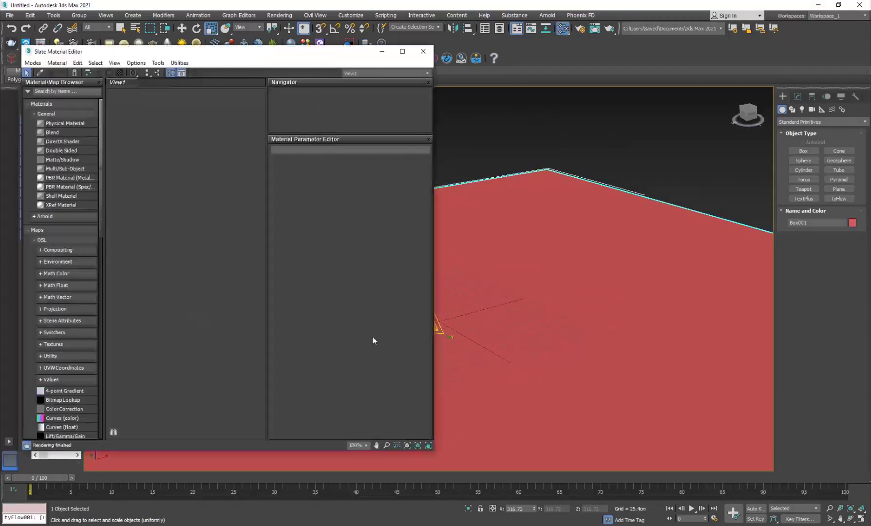
{"action": "left_click_drag", "start_coordinate": [129, 56], "coordinate": [437, 91]}
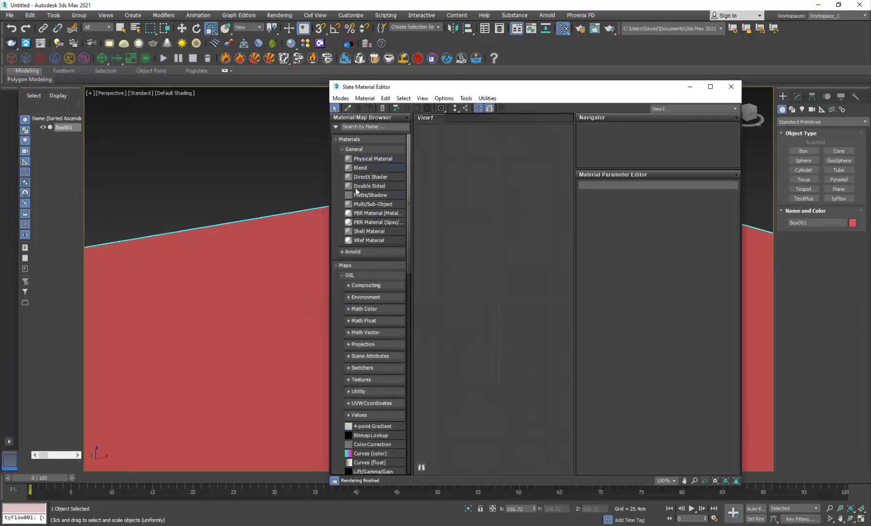
{"action": "left_click", "coordinate": [279, 15]}
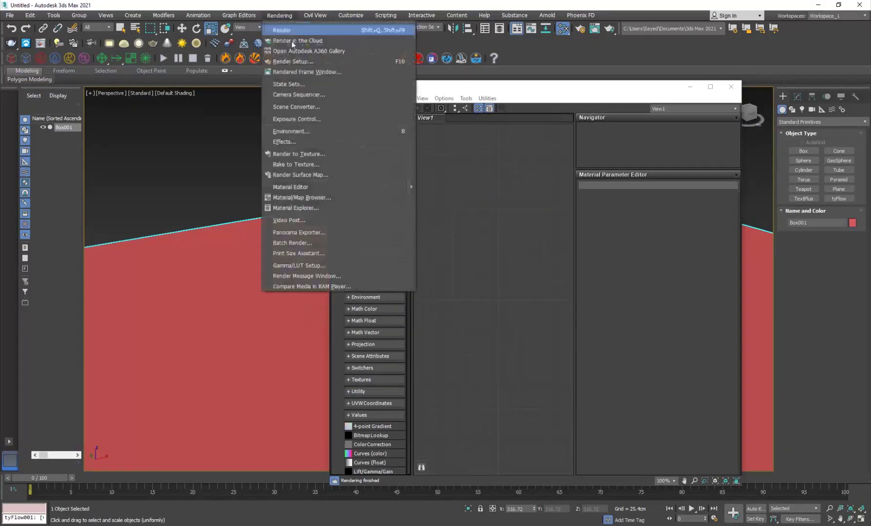
{"action": "left_click", "coordinate": [312, 63]}
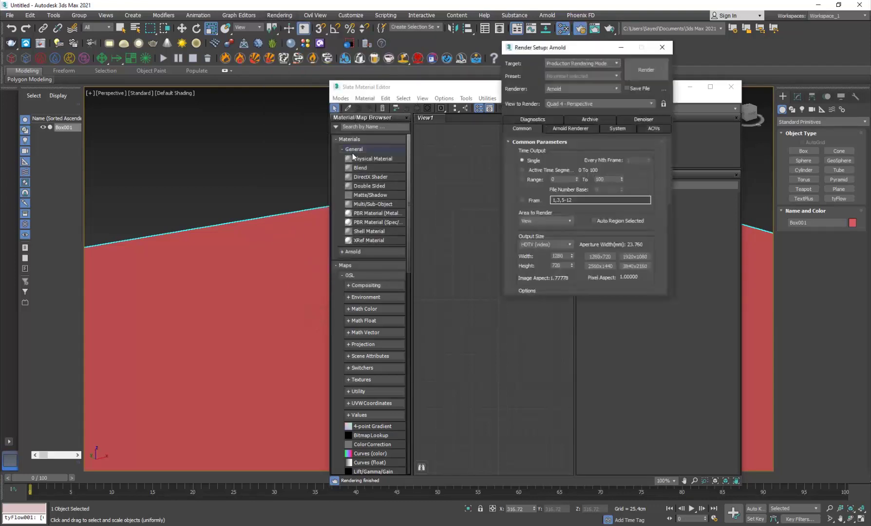
{"action": "left_click", "coordinate": [562, 89]}
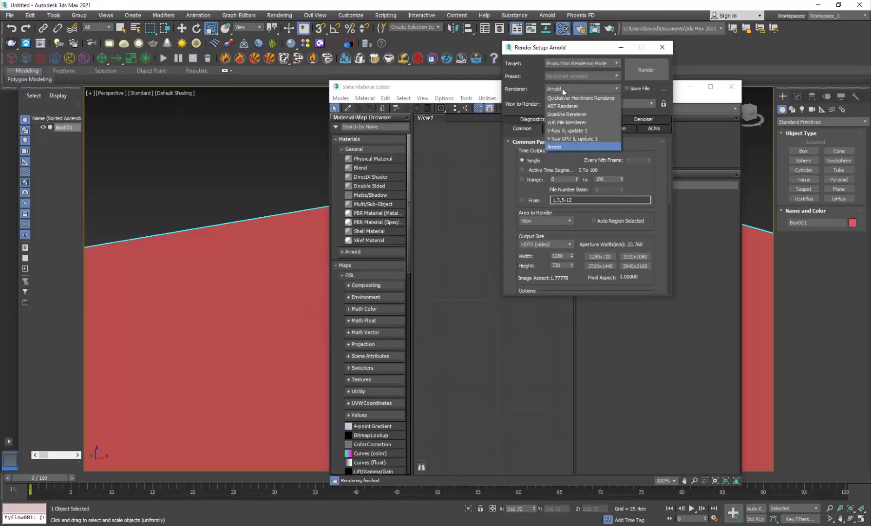
{"action": "left_click", "coordinate": [569, 130]}
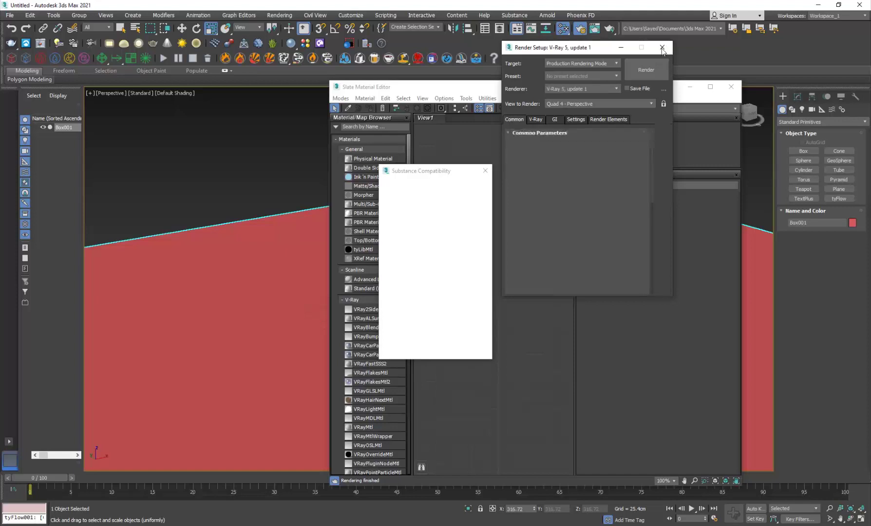
{"action": "left_click", "coordinate": [662, 48]}
{"action": "left_click", "coordinate": [484, 171]}
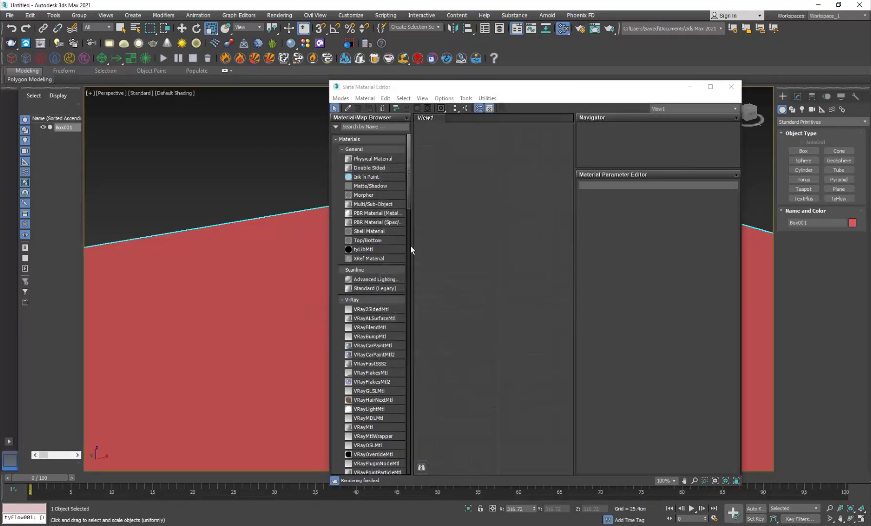
Assign a new Standard (Legacy) material to the ground box and darken its ambient and diffuse color to a grey of about 70.
{"action": "left_click_drag", "start_coordinate": [367, 290], "coordinate": [466, 250]}
{"action": "double_click", "coordinate": [465, 250]}
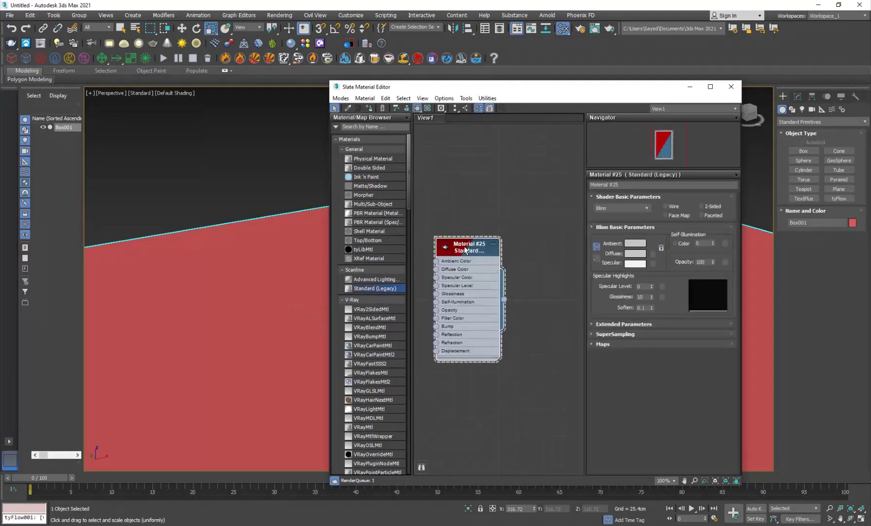
{"action": "left_click", "coordinate": [370, 109]}
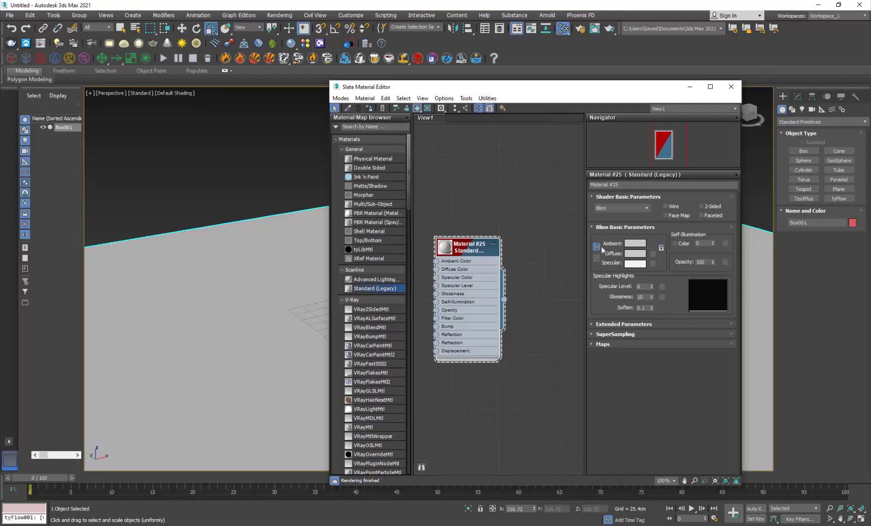
{"action": "left_click", "coordinate": [635, 243]}
{"action": "left_click_drag", "start_coordinate": [266, 87], "coordinate": [268, 79]}
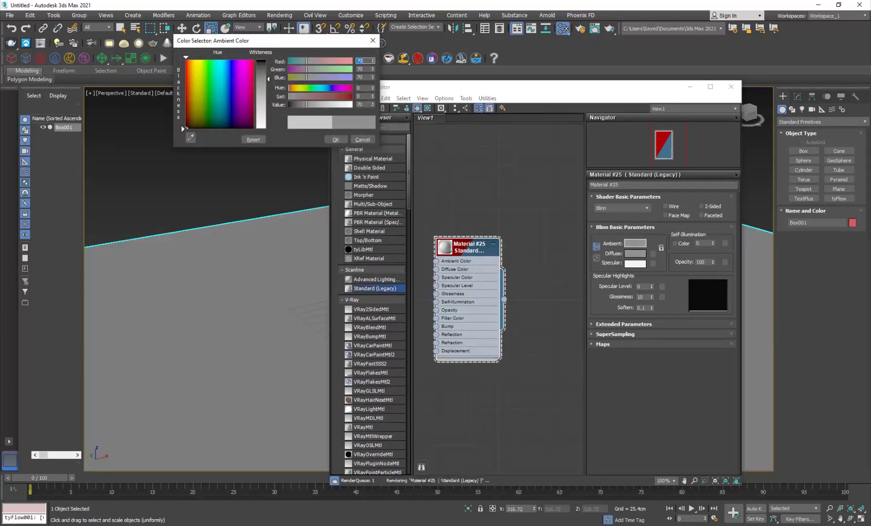
{"action": "left_click", "coordinate": [331, 142]}
{"action": "left_click", "coordinate": [693, 86]}
{"action": "left_click", "coordinate": [549, 164]}
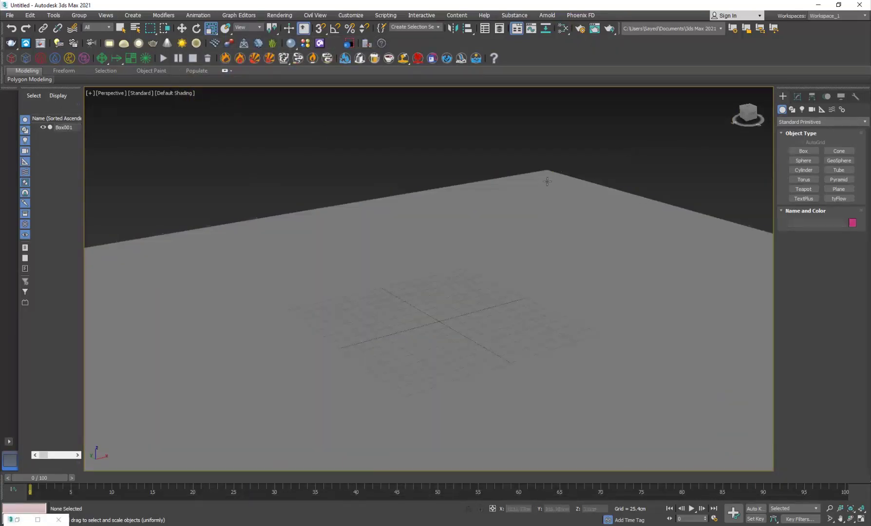
Create a slab box about 99 cm long, 225 cm wide and 15 cm high at the grid's centre and stretch it slightly along Y.
{"action": "left_click", "coordinate": [802, 151]}
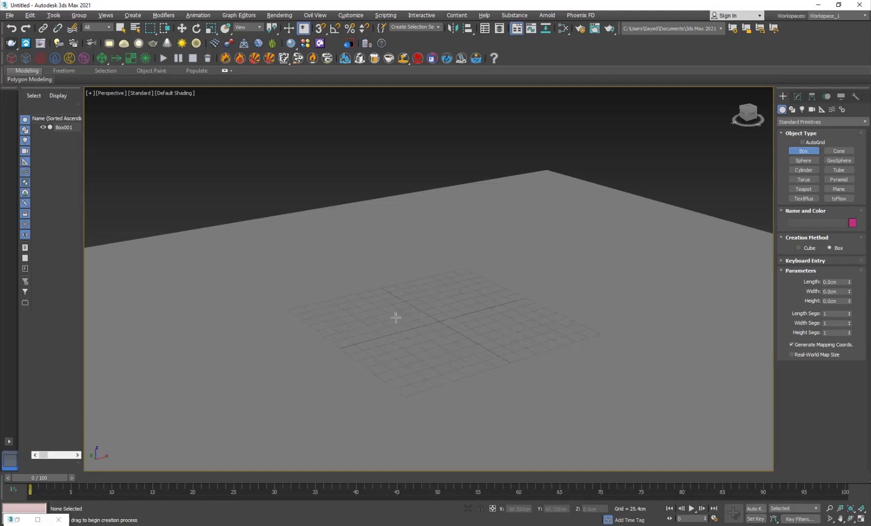
{"action": "middle_click_drag", "start_coordinate": [397, 318], "coordinate": [380, 331], "text": "alt"}
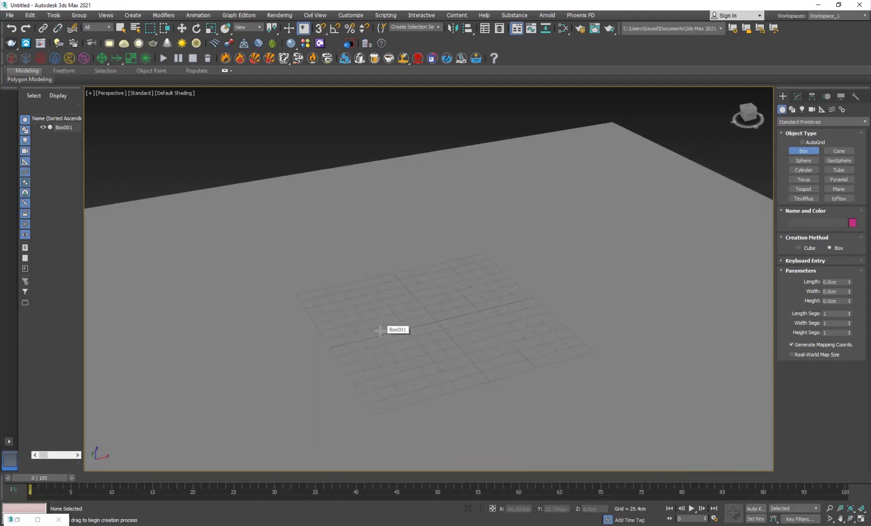
{"action": "key", "text": "alt+w"}
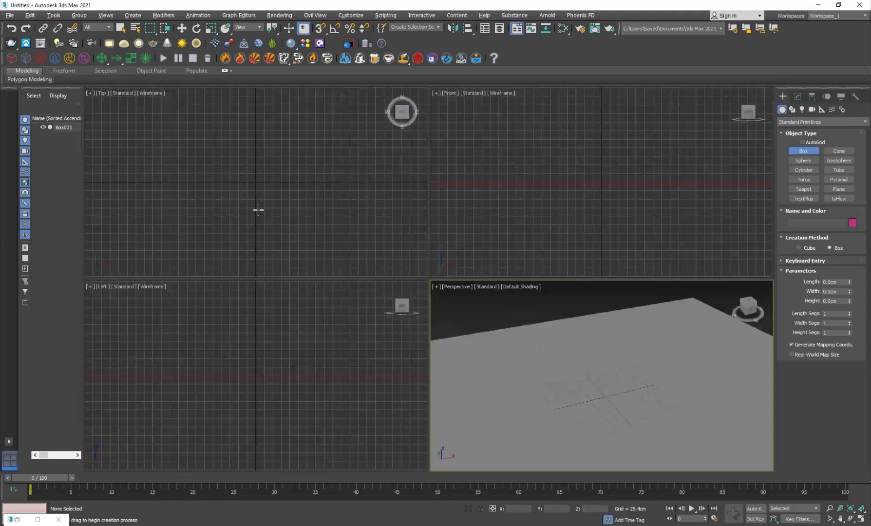
{"action": "middle_click_drag", "start_coordinate": [293, 202], "coordinate": [253, 206]}
{"action": "scroll", "coordinate": [253, 206], "scroll_direction": "up", "scroll_amount": 2}
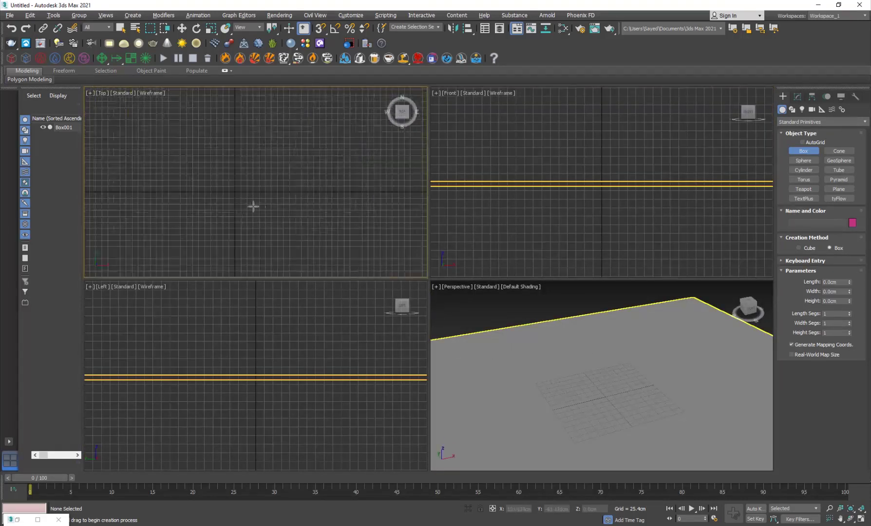
{"action": "left_click_drag", "start_coordinate": [222, 183], "coordinate": [224, 187]}
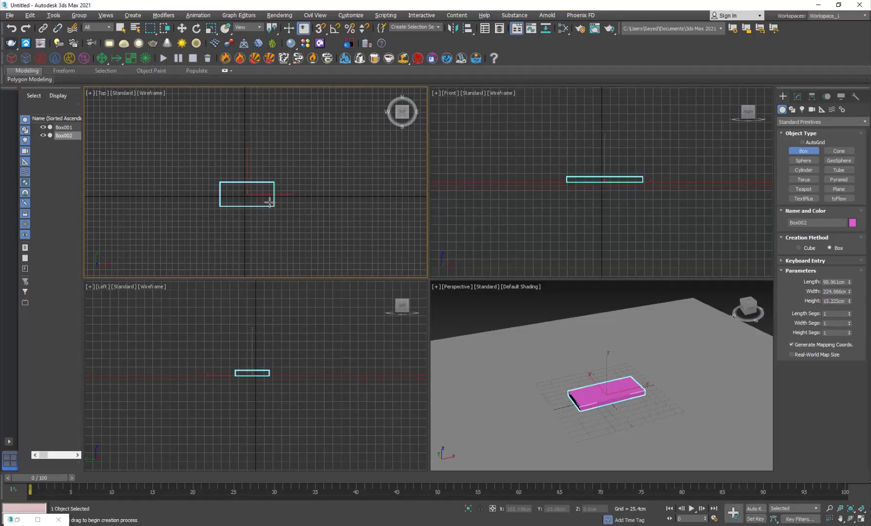
{"action": "key", "text": "r"}
{"action": "key", "text": "alt+w"}
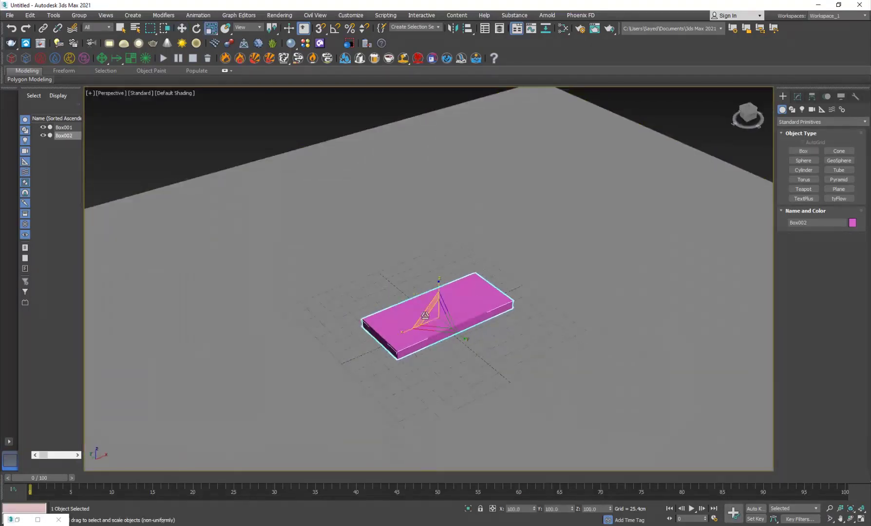
{"action": "left_click_drag", "start_coordinate": [463, 339], "coordinate": [467, 341]}
Copy the slab twice upward in a staggered zigzag, to heights of about 141 cm and 246 cm.
{"action": "middle_click_drag", "start_coordinate": [439, 378], "coordinate": [417, 361], "text": "alt"}
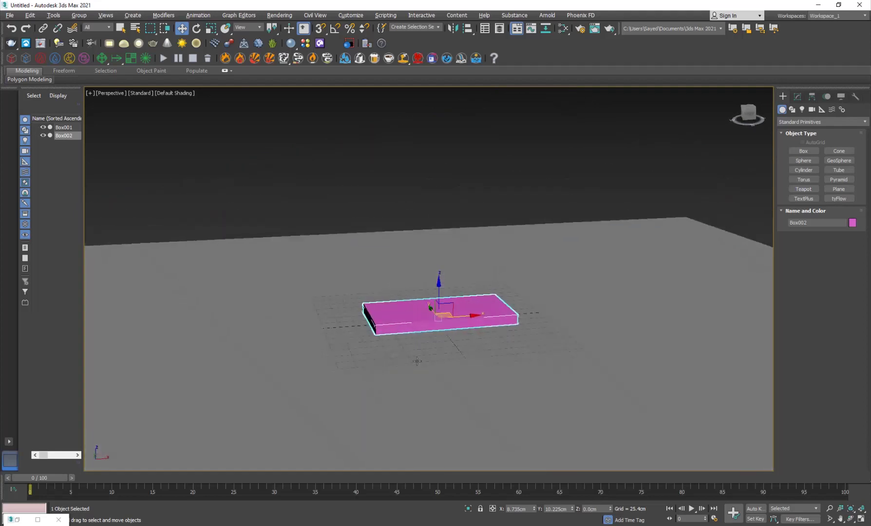
{"action": "mouse_move", "coordinate": [453, 316]}
{"action": "left_mouse_down", "text": "shift"}
{"action": "mouse_move", "coordinate": [375, 319]}
{"action": "mouse_move", "coordinate": [352, 228]}
{"action": "mouse_move", "coordinate": [345, 232]}
{"action": "left_mouse_up", "text": "shift"}
{"action": "left_click", "coordinate": [433, 307]}
{"action": "middle_click_drag", "start_coordinate": [345, 232], "coordinate": [366, 260], "text": "alt"}
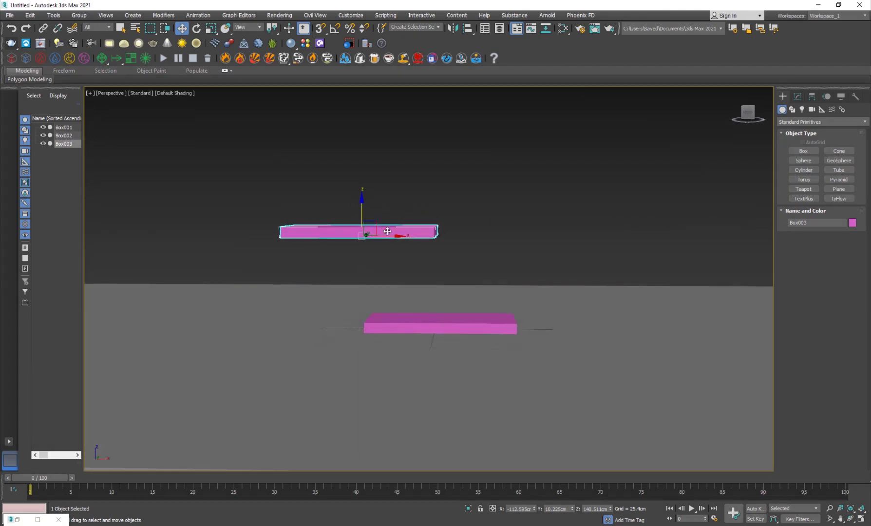
{"action": "mouse_move", "coordinate": [387, 231]}
{"action": "left_mouse_down"}
{"action": "mouse_move", "coordinate": [516, 236]}
{"action": "mouse_move", "coordinate": [523, 171]}
{"action": "left_mouse_up"}
{"action": "left_click", "coordinate": [437, 306]}
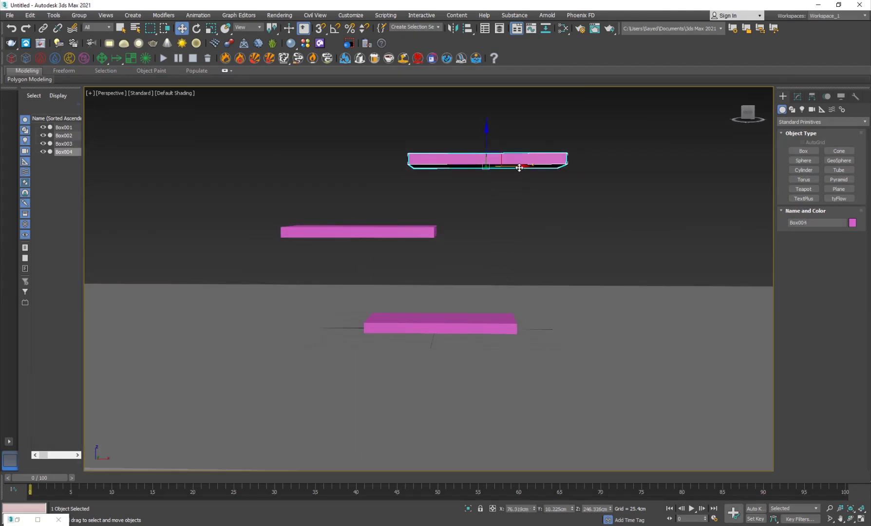
Copy the highest slab along X to about -195 cm and raise the copy to about 311 cm.
{"action": "middle_click_drag", "start_coordinate": [533, 172], "coordinate": [520, 222], "text": "alt"}
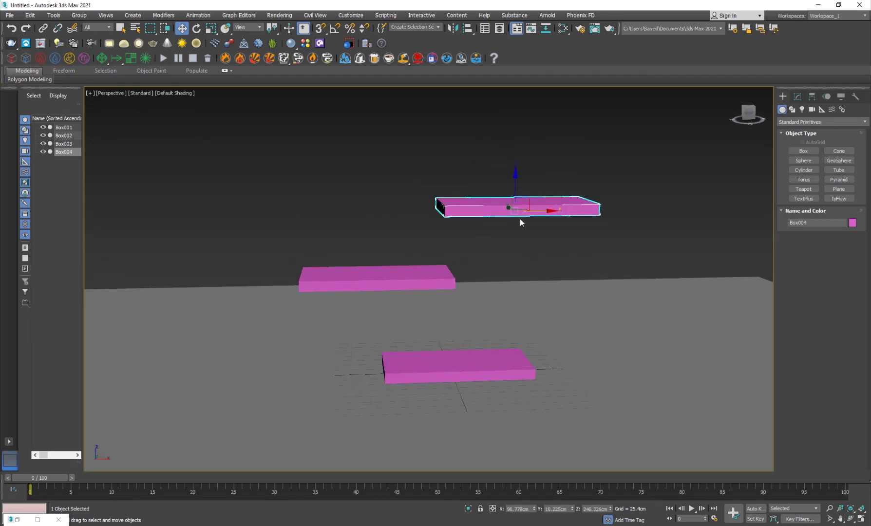
{"action": "left_click_drag", "start_coordinate": [535, 210], "coordinate": [333, 209], "text": "shift"}
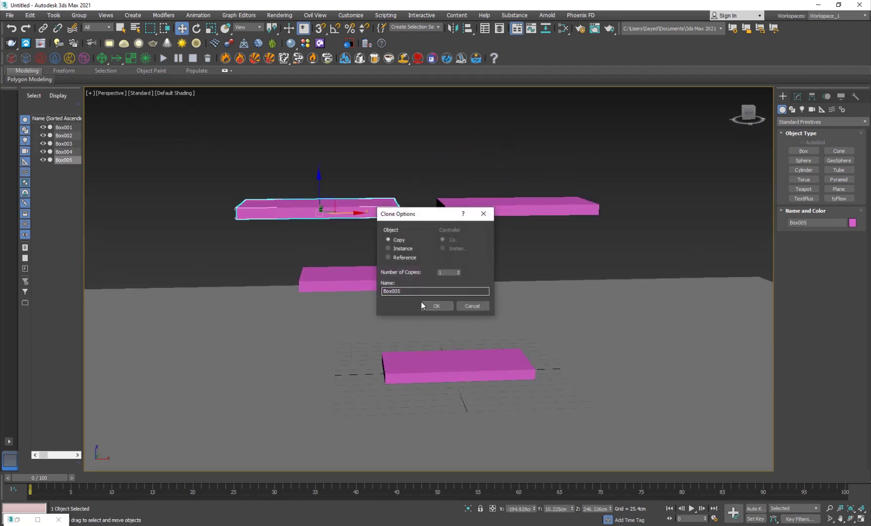
{"action": "left_click", "coordinate": [436, 306]}
{"action": "left_click_drag", "start_coordinate": [319, 170], "coordinate": [318, 125]}
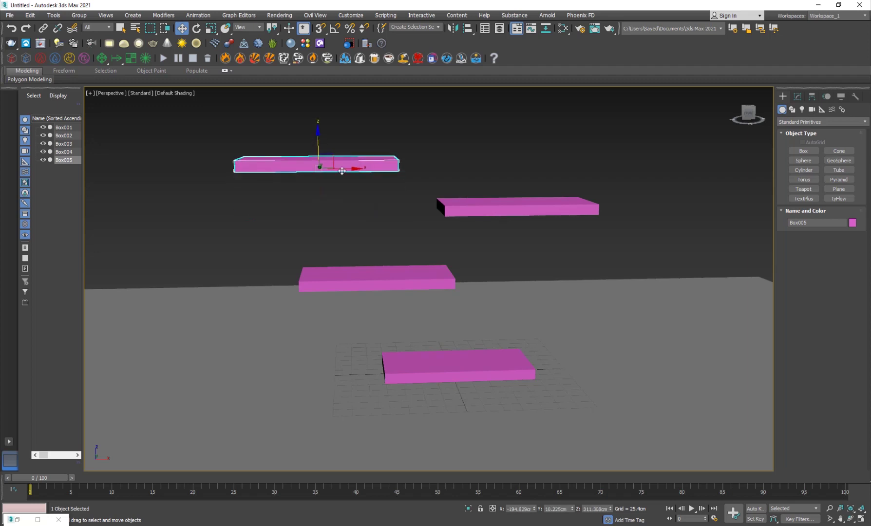
Copy the newest slab again, raise the copy to about 391 cm and shift it along X toward the opposite side.
{"action": "middle_click_drag", "start_coordinate": [465, 293], "coordinate": [458, 352]}
{"action": "left_click_drag", "start_coordinate": [344, 235], "coordinate": [343, 233], "text": "shift"}
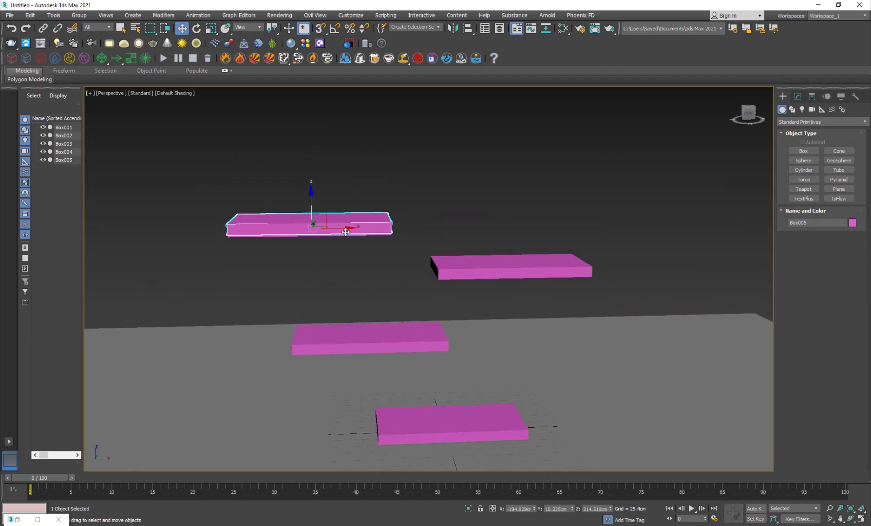
{"action": "left_click", "coordinate": [450, 307]}
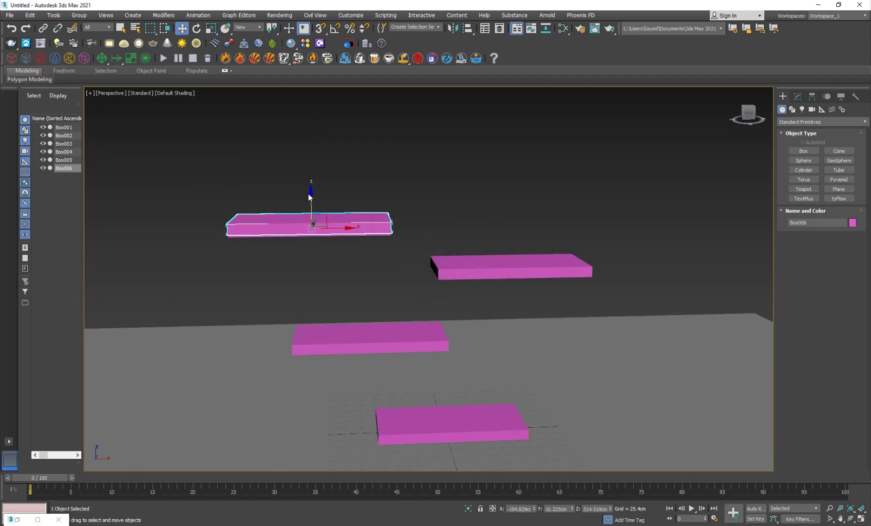
{"action": "left_click", "coordinate": [309, 194]}
{"action": "left_click", "coordinate": [313, 217]}
{"action": "left_click_drag", "start_coordinate": [312, 197], "coordinate": [312, 146]}
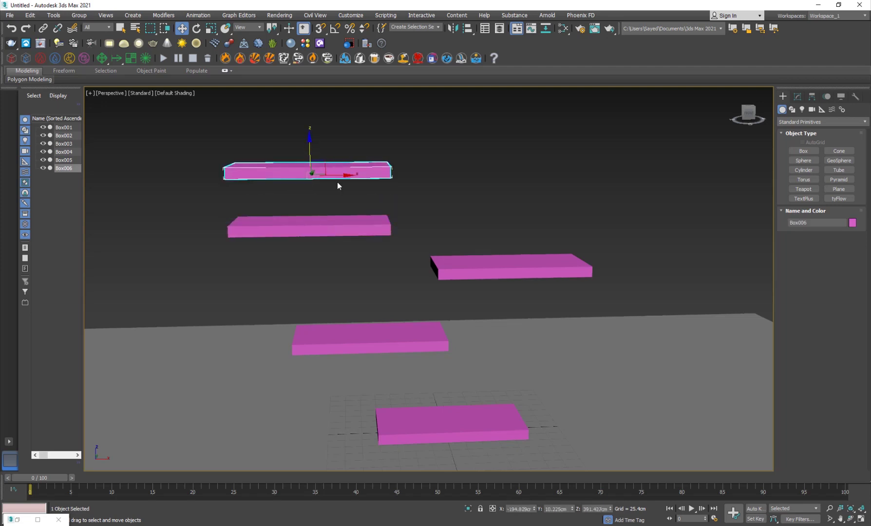
{"action": "left_click_drag", "start_coordinate": [346, 176], "coordinate": [466, 183]}
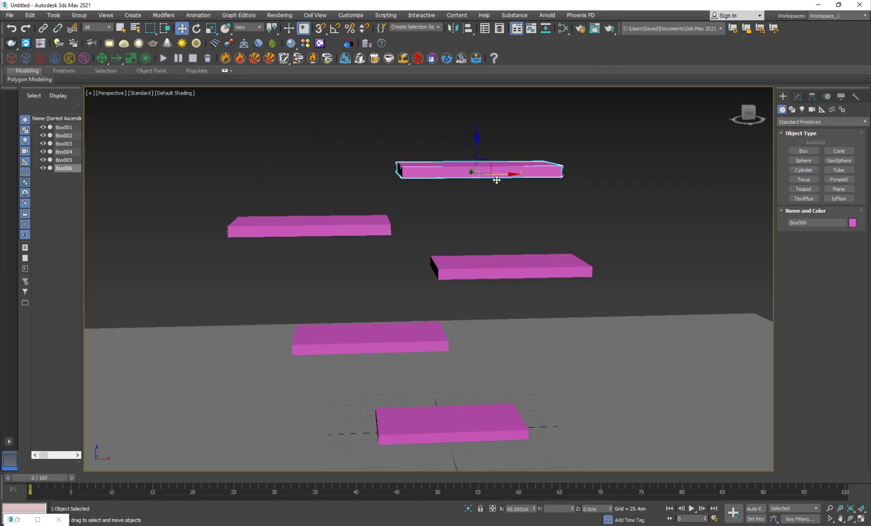
Lower the second-highest slab and the middle slab, the latter to a height of about 222 cm, to even out the spacing.
{"action": "left_click", "coordinate": [344, 233]}
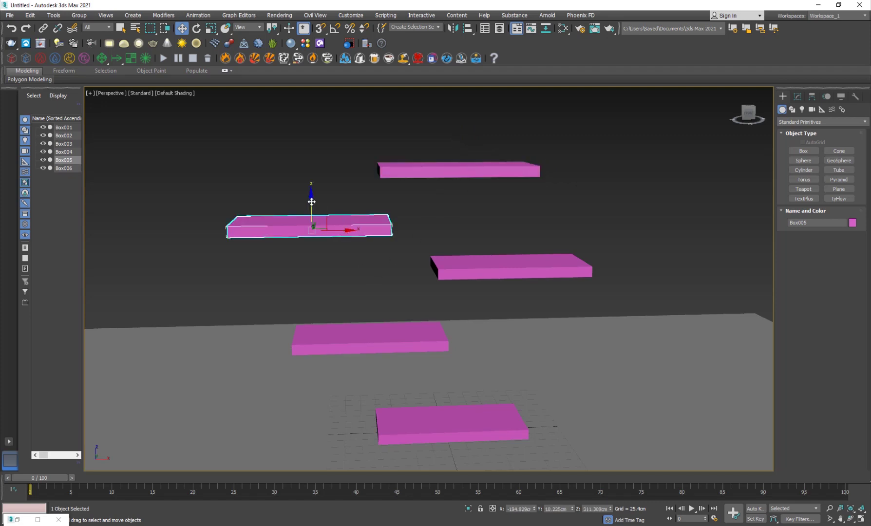
{"action": "left_click_drag", "start_coordinate": [311, 202], "coordinate": [312, 221]}
{"action": "left_click", "coordinate": [476, 260]}
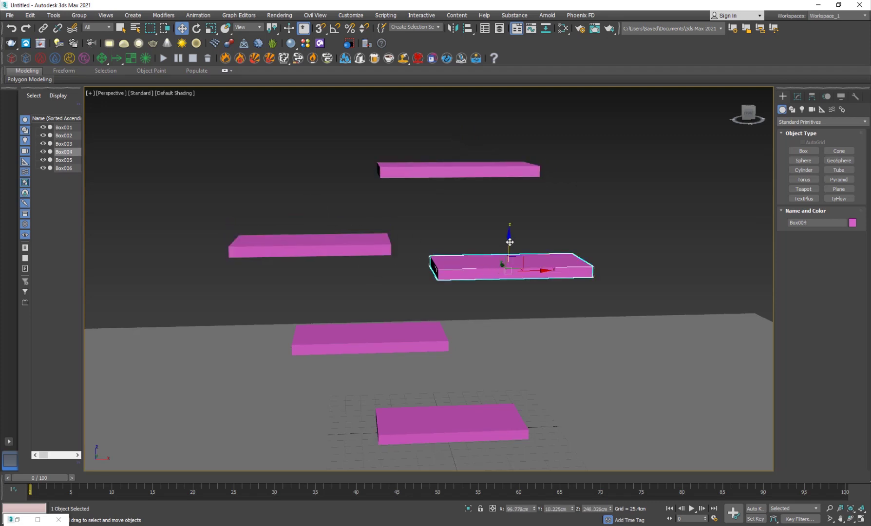
{"action": "left_click_drag", "start_coordinate": [509, 242], "coordinate": [510, 260]}
{"action": "left_click", "coordinate": [580, 250]}
Examine the staggered slab arrangement above the ground from several angles and distances.
{"action": "middle_click_drag", "start_coordinate": [436, 325], "coordinate": [449, 201], "text": "alt"}
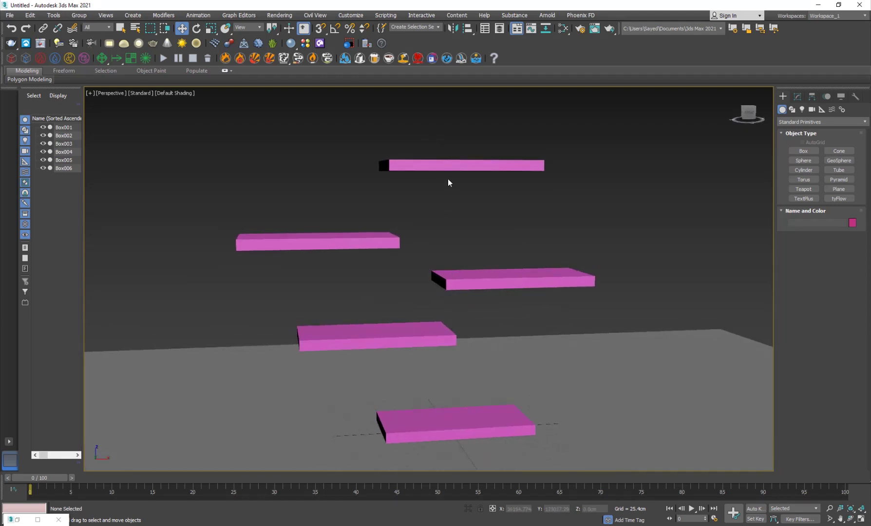
{"action": "middle_click_drag", "start_coordinate": [413, 230], "coordinate": [363, 281], "text": "alt"}
{"action": "scroll", "coordinate": [379, 294], "scroll_direction": "down", "scroll_amount": 3}
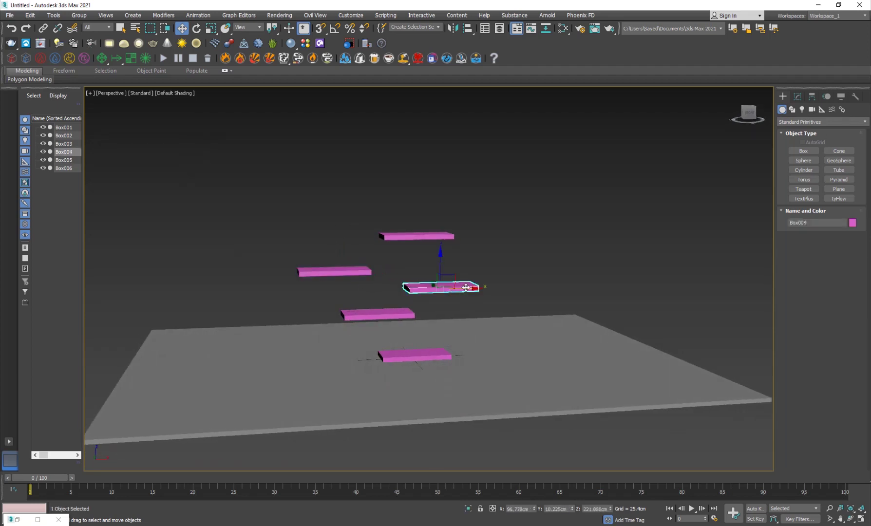
{"action": "left_click", "coordinate": [425, 303]}
{"action": "middle_click_drag", "start_coordinate": [369, 325], "coordinate": [396, 341], "text": "alt"}
{"action": "middle_click_drag", "start_coordinate": [504, 310], "coordinate": [417, 279], "text": "alt"}
{"action": "scroll", "coordinate": [476, 270], "scroll_direction": "up", "scroll_amount": 4}
{"action": "scroll", "coordinate": [395, 330], "scroll_direction": "down", "scroll_amount": 2}
Create an extended-primitive Torus Knot near the slabs with a base radius of about 83 cm and a cross-section radius of about 46 cm.
{"action": "left_click", "coordinate": [809, 123]}
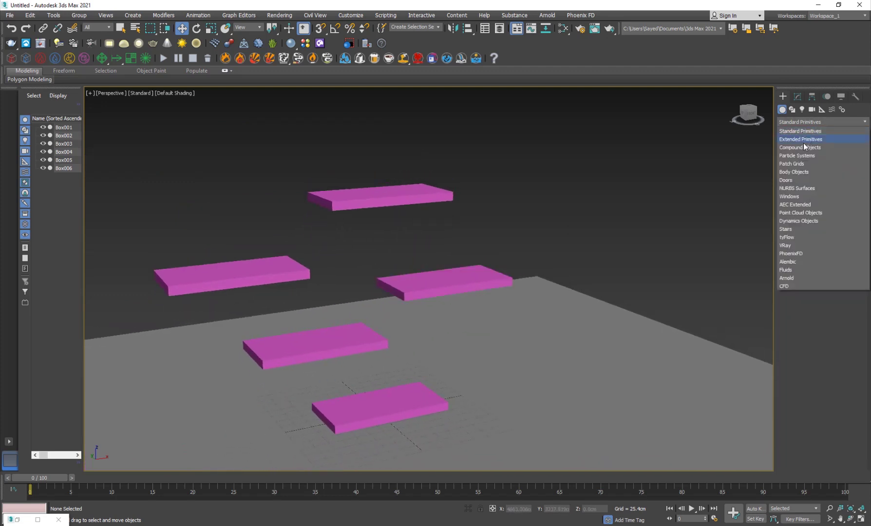
{"action": "left_click", "coordinate": [802, 139]}
{"action": "left_click", "coordinate": [841, 152]}
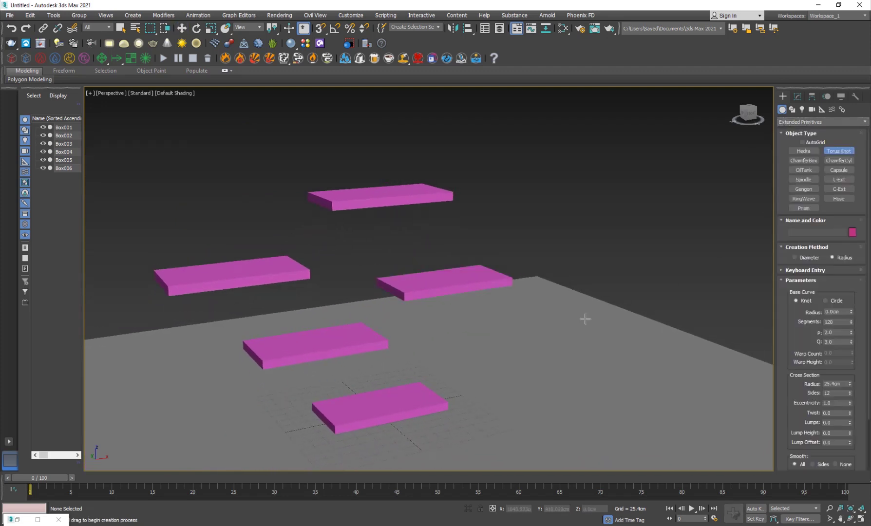
{"action": "left_click_drag", "start_coordinate": [413, 363], "coordinate": [458, 373]}
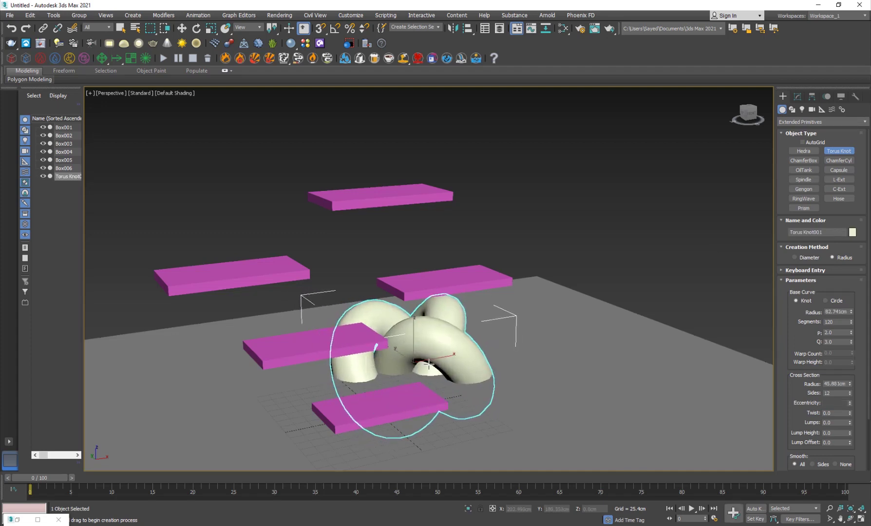
Raise the torus knot and shift it sideways in line with the column of slabs.
{"action": "key", "text": "w"}
{"action": "left_click_drag", "start_coordinate": [413, 332], "coordinate": [408, 299]}
{"action": "middle_click_drag", "start_coordinate": [407, 298], "coordinate": [313, 316], "text": "alt"}
{"action": "left_click_drag", "start_coordinate": [431, 198], "coordinate": [339, 205]}
Shift the torus knot sideways and raise it above the topmost slab, to a height of about 551 cm.
{"action": "key", "text": "r"}
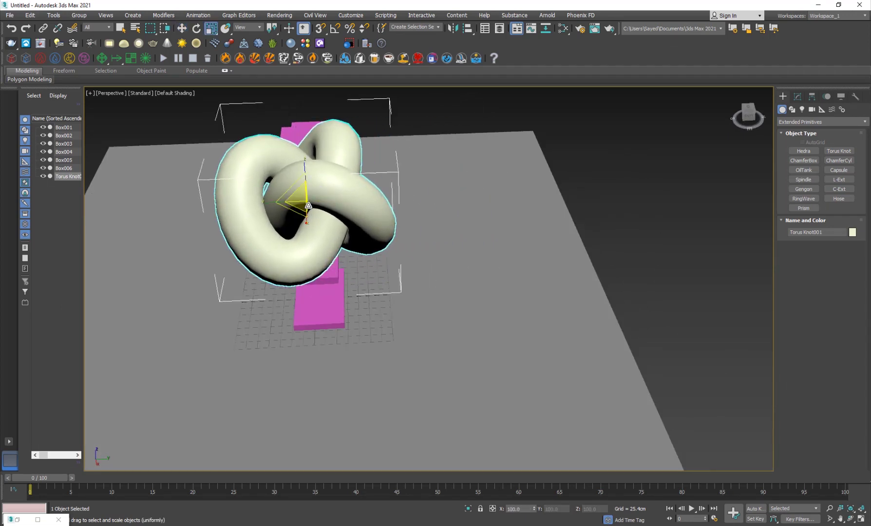
{"action": "middle_click_drag", "start_coordinate": [338, 204], "coordinate": [565, 273], "text": "alt"}
{"action": "key", "text": "w"}
{"action": "left_click_drag", "start_coordinate": [578, 278], "coordinate": [469, 287]}
{"action": "left_click_drag", "start_coordinate": [439, 257], "coordinate": [438, 163]}
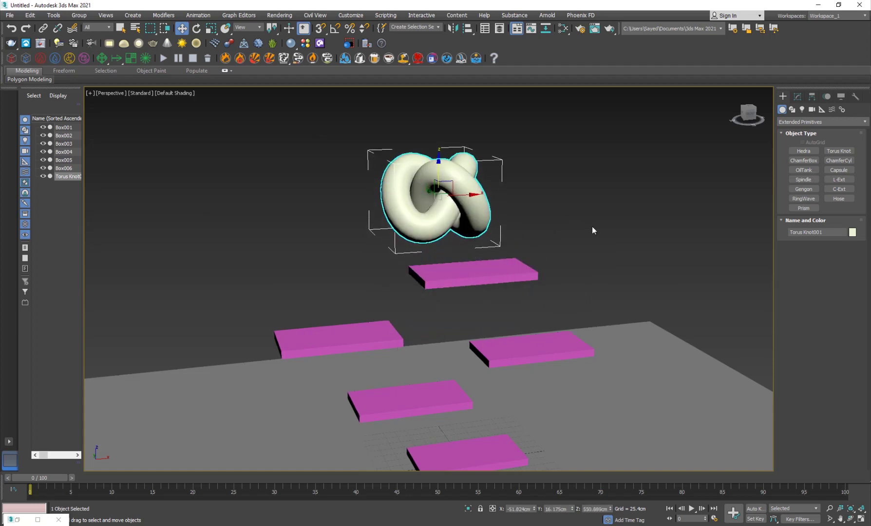
Enlarge the torus knot's base radius to about 114 cm and move it up to a height of about 633 cm, clear of the top slab.
{"action": "left_click", "coordinate": [797, 97]}
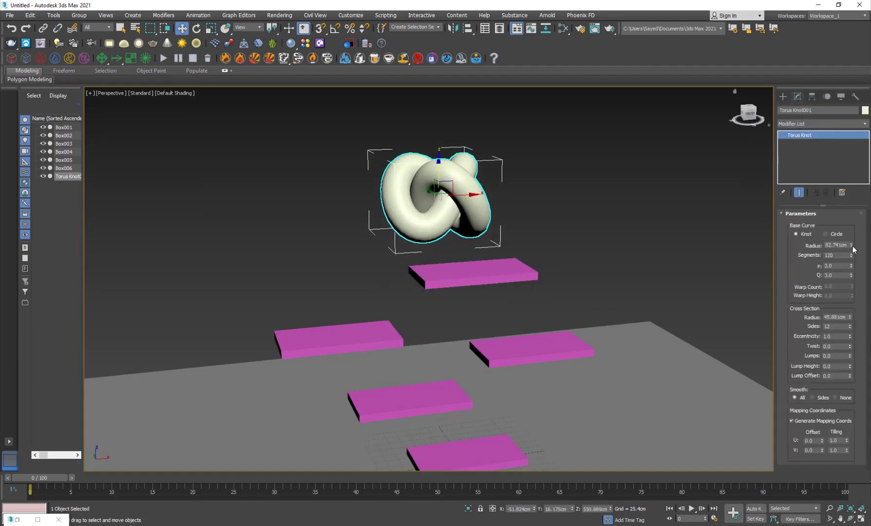
{"action": "left_click_drag", "start_coordinate": [852, 249], "coordinate": [853, 229]}
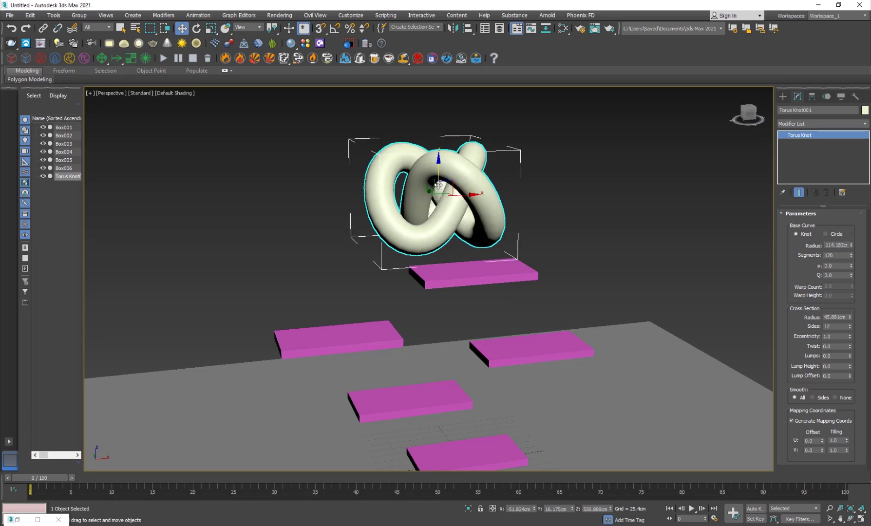
{"action": "left_click_drag", "start_coordinate": [463, 193], "coordinate": [403, 132]}
{"action": "scroll", "coordinate": [423, 322], "scroll_direction": "down", "scroll_amount": 3}
{"action": "middle_click_drag", "start_coordinate": [423, 325], "coordinate": [387, 323], "text": "alt"}
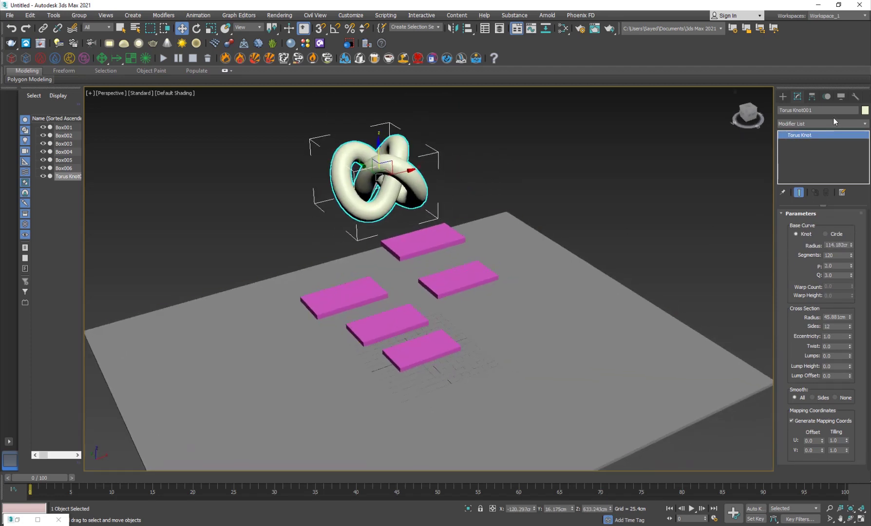
Create a tyFlow object beside the ground box and open its editor.
{"action": "left_click", "coordinate": [782, 96]}
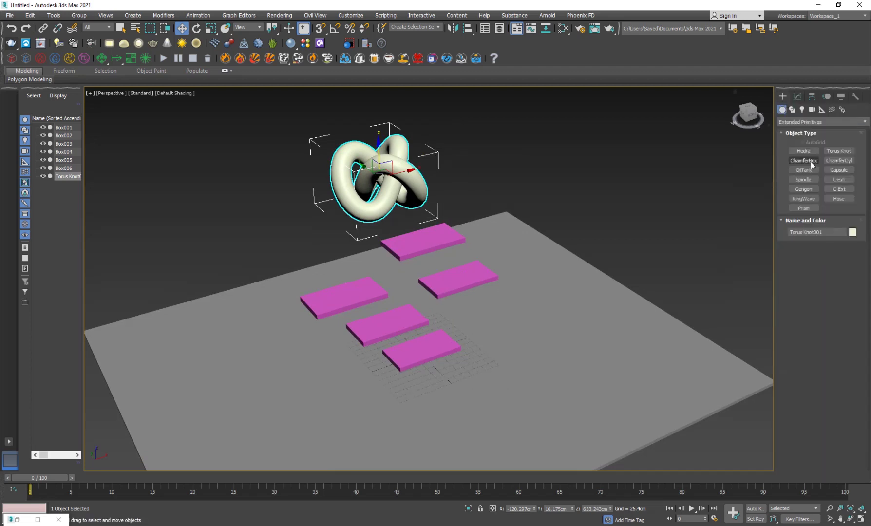
{"action": "left_click", "coordinate": [806, 122]}
{"action": "left_click", "coordinate": [804, 129]}
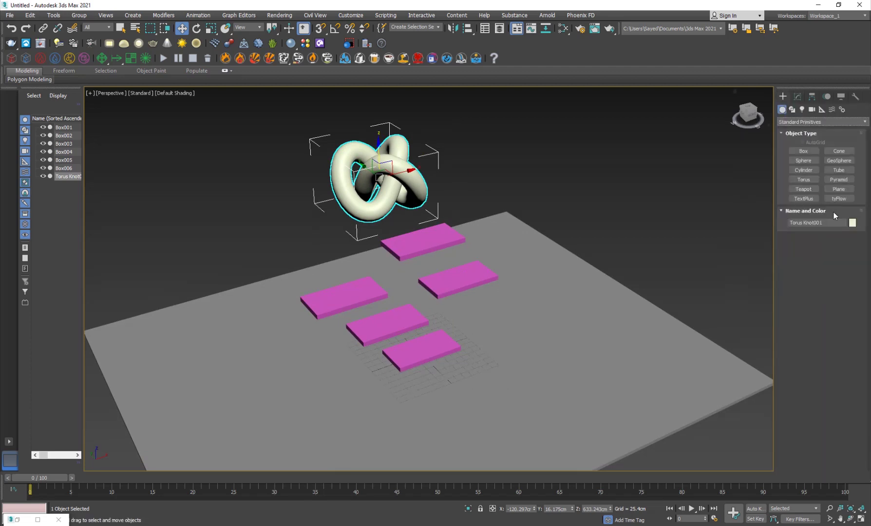
{"action": "left_click", "coordinate": [839, 198]}
{"action": "left_click", "coordinate": [629, 262]}
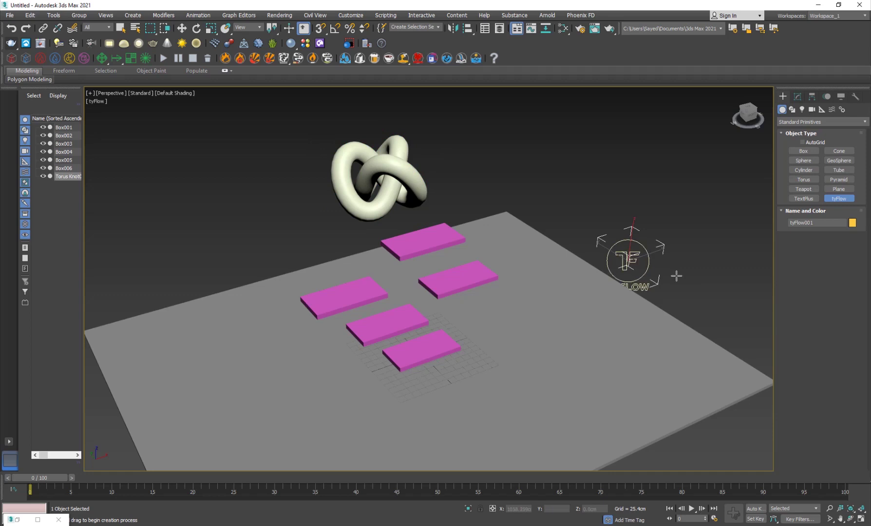
{"action": "left_click", "coordinate": [797, 97]}
{"action": "left_click", "coordinate": [821, 238]}
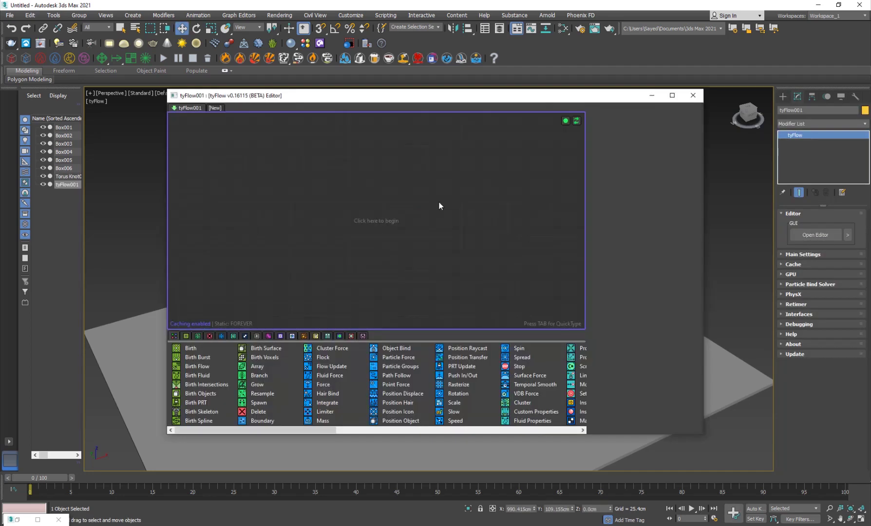
Narrow and reposition the tyFlow editor window so the torus knot and all the slabs stay visible beside it.
{"action": "left_click_drag", "start_coordinate": [167, 139], "coordinate": [235, 139]}
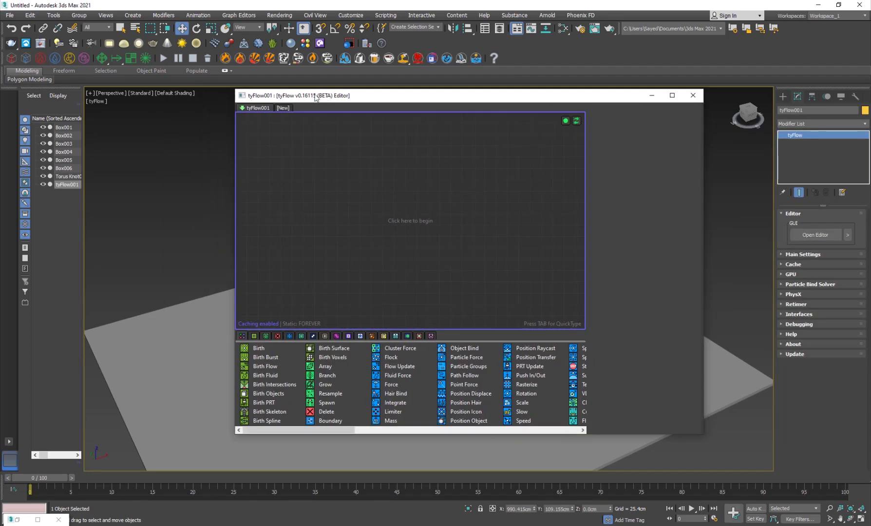
{"action": "left_click_drag", "start_coordinate": [315, 96], "coordinate": [450, 93]}
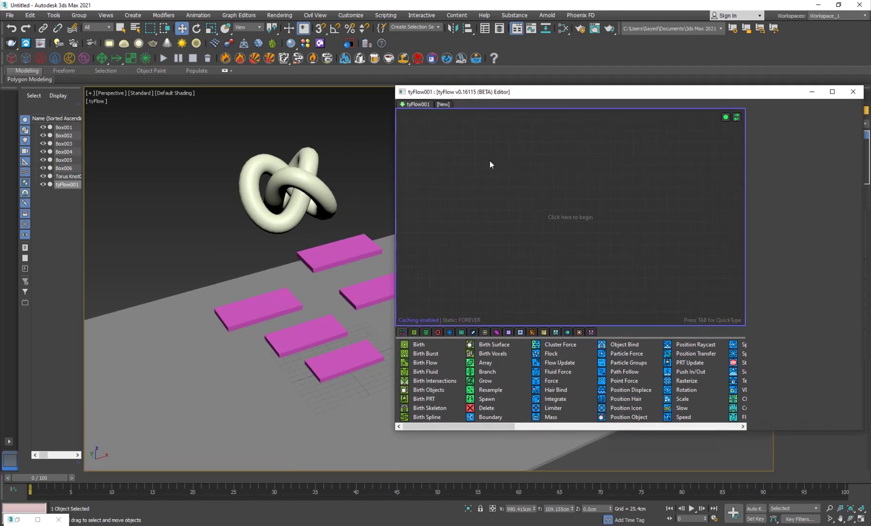
{"action": "left_click_drag", "start_coordinate": [396, 150], "coordinate": [426, 152]}
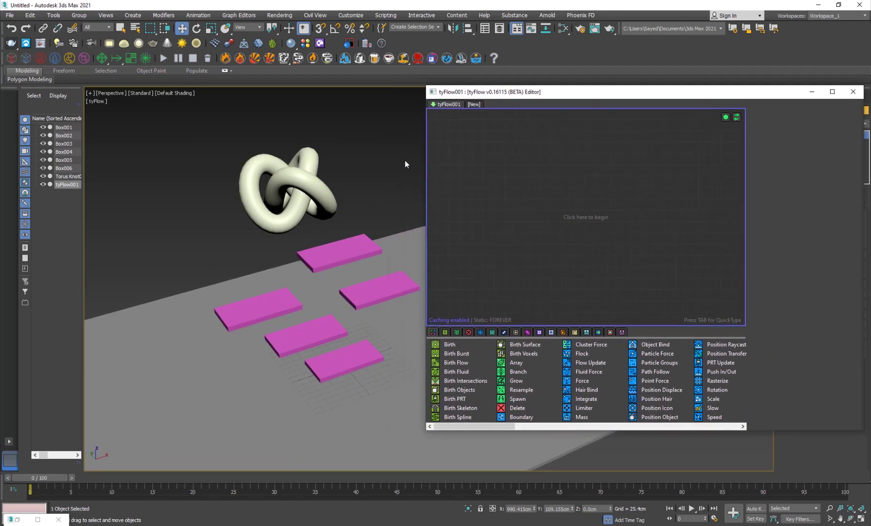
{"action": "middle_click_drag", "start_coordinate": [355, 201], "coordinate": [327, 202]}
{"action": "left_click", "coordinate": [445, 187]}
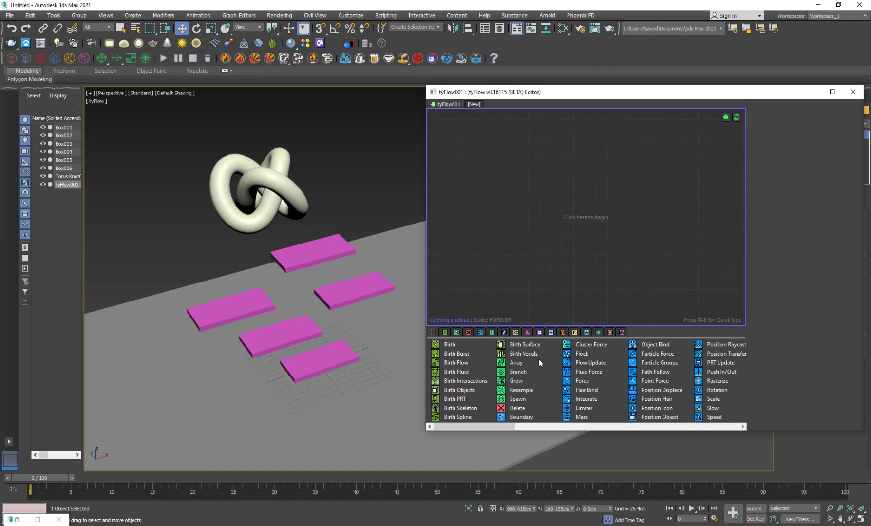
Add a Birth Voxels event to the flow with the torus knot as its source object, and hide the original knot.
{"action": "left_click_drag", "start_coordinate": [528, 355], "coordinate": [536, 204]}
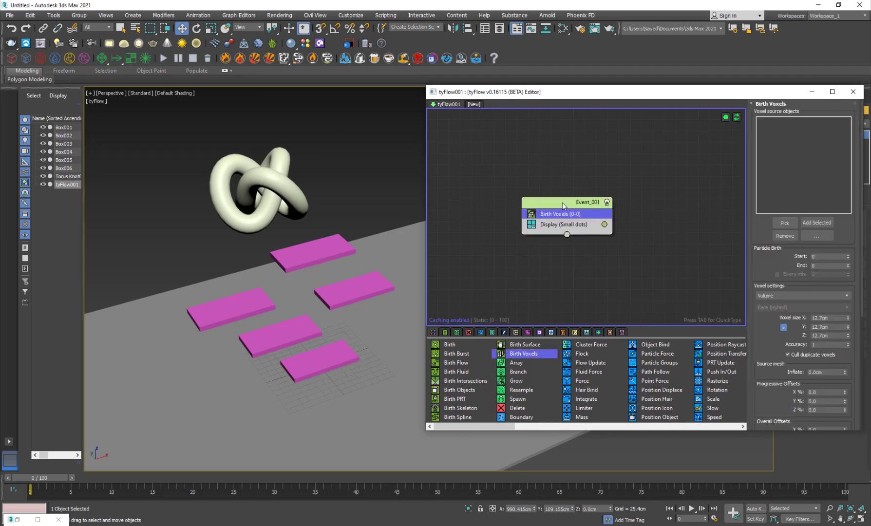
{"action": "left_click", "coordinate": [785, 223]}
{"action": "left_click", "coordinate": [282, 188]}
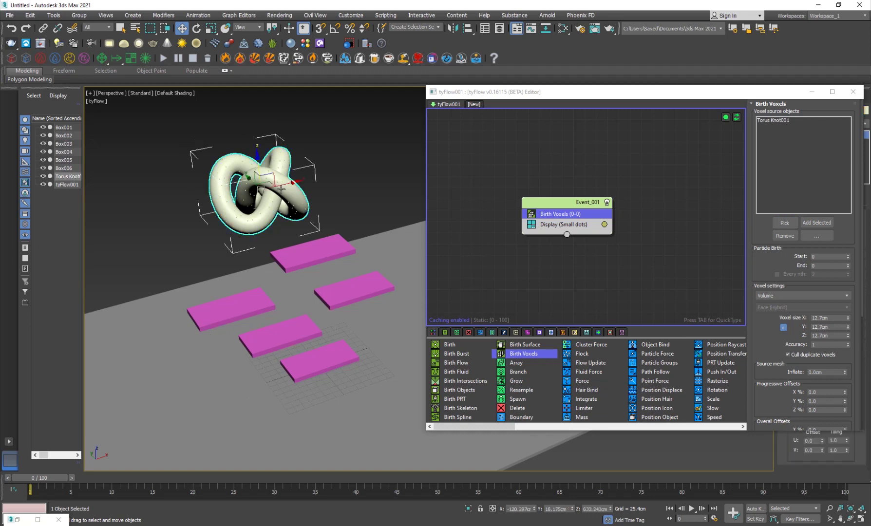
{"action": "right_click", "coordinate": [281, 188]}
{"action": "left_click", "coordinate": [312, 158]}
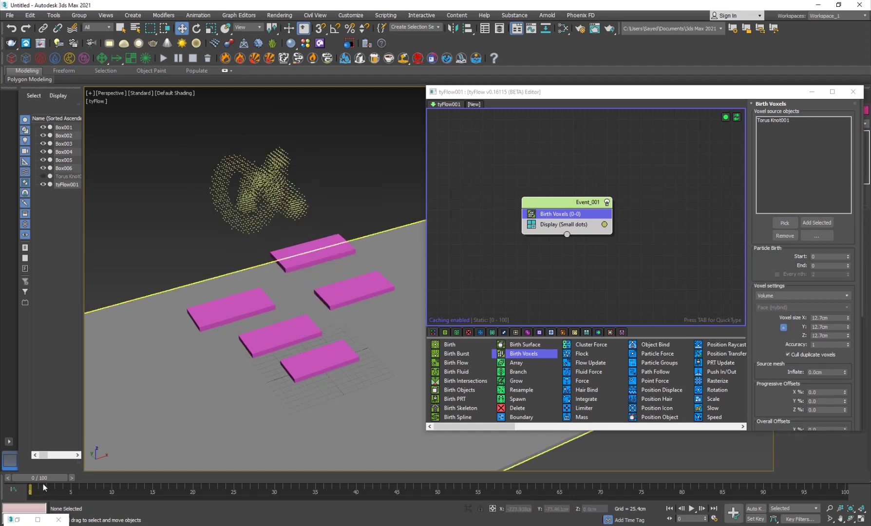
Advance the animation to frame 5 and reduce the Birth Voxels voxel size to about 7.1 cm.
{"action": "left_click_drag", "start_coordinate": [55, 479], "coordinate": [93, 480]}
{"action": "middle_click_drag", "start_coordinate": [258, 336], "coordinate": [306, 308], "text": "alt"}
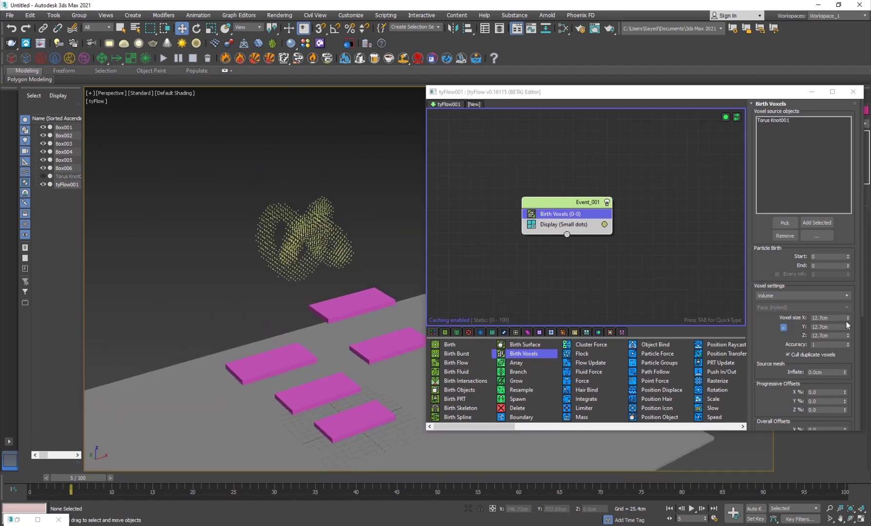
{"action": "mouse_move", "coordinate": [848, 320]}
{"action": "left_mouse_down"}
{"action": "mouse_move", "coordinate": [847, 331]}
{"action": "mouse_move", "coordinate": [848, 323]}
{"action": "left_mouse_up"}
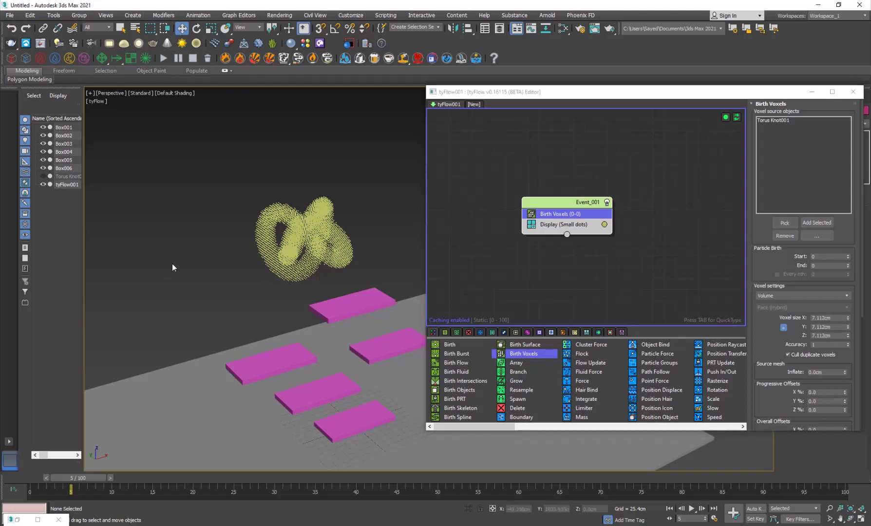
{"action": "scroll", "coordinate": [294, 225], "scroll_direction": "up", "scroll_amount": 4}
{"action": "scroll", "coordinate": [294, 227], "scroll_direction": "down", "scroll_amount": 5}
{"action": "left_click", "coordinate": [545, 271]}
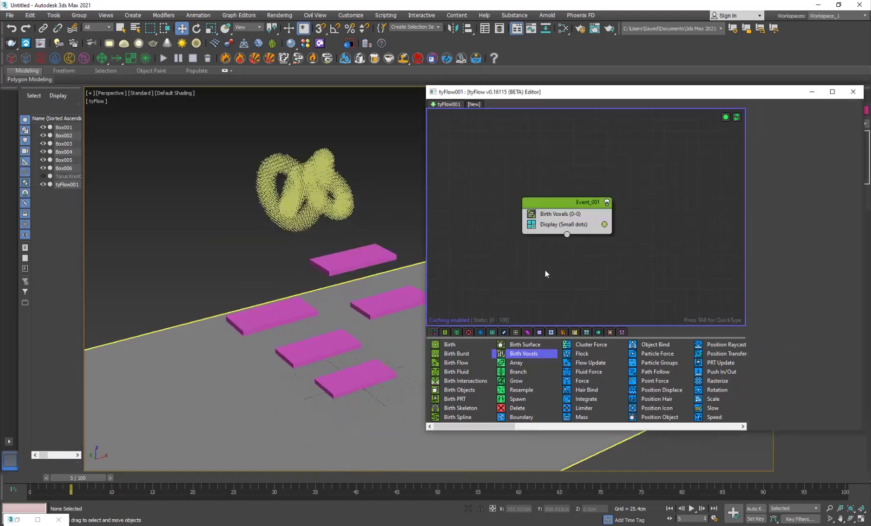
Add a Shape operator to the birth event and set its 3D mesh type to Geosphere (LowRes).
{"action": "left_click", "coordinate": [569, 203]}
{"action": "key", "text": "Tab"}
{"action": "type", "text": "sphere"}
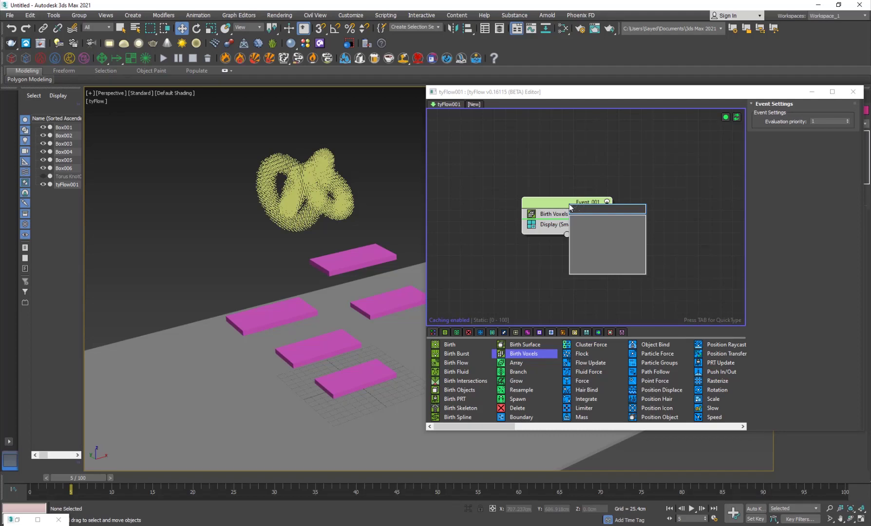
{"action": "type", "text": "shape"}
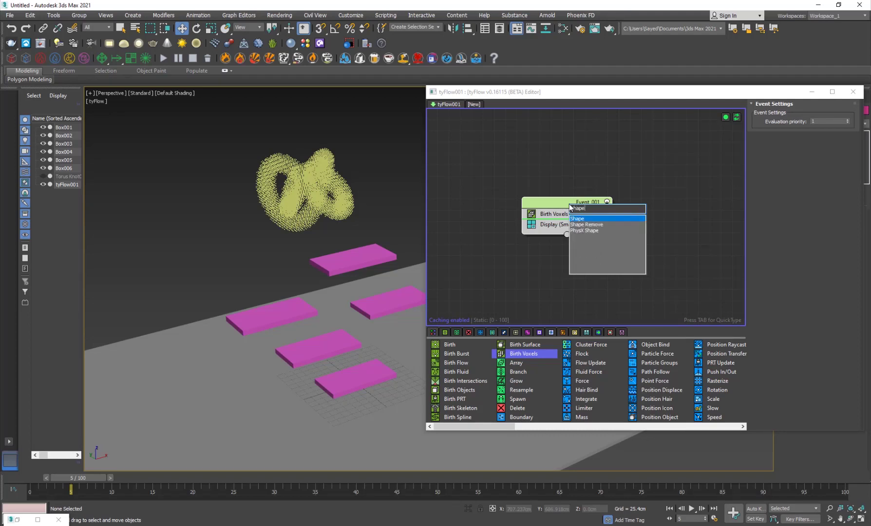
{"action": "key", "text": "Return"}
{"action": "scroll", "coordinate": [767, 380], "scroll_direction": "down", "scroll_amount": 5}
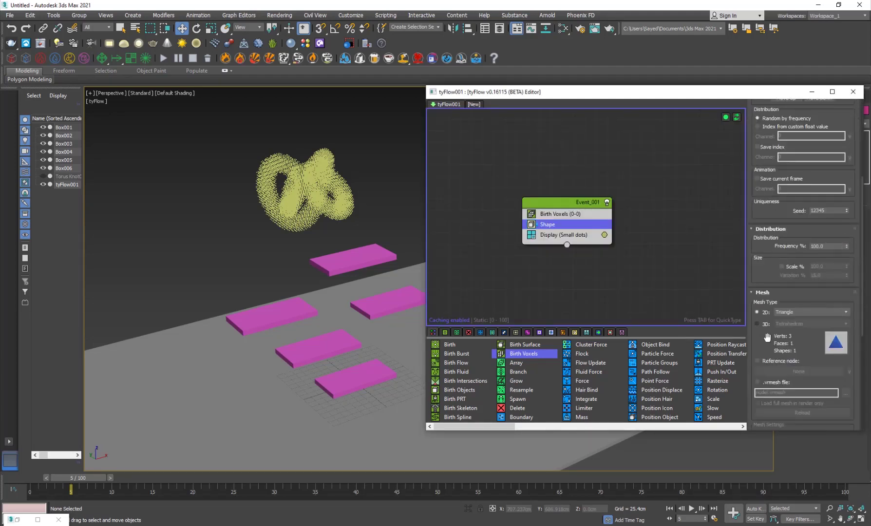
{"action": "left_click", "coordinate": [766, 324]}
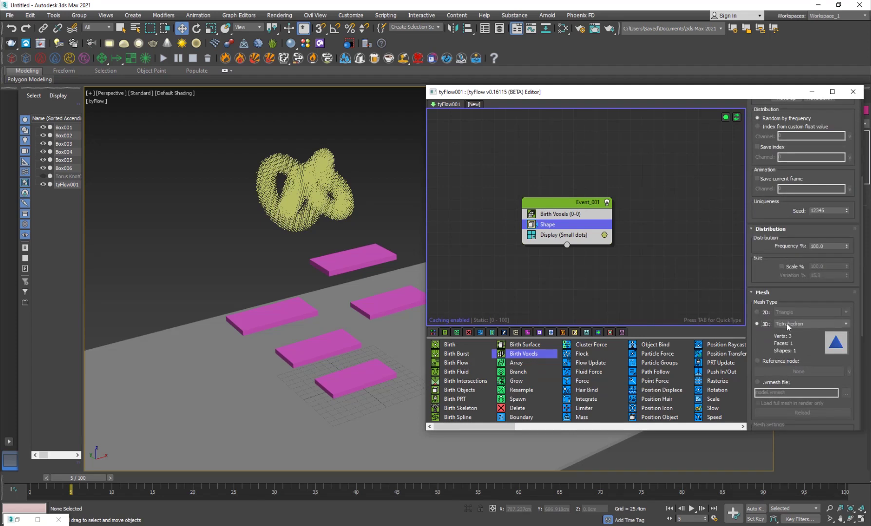
{"action": "left_click", "coordinate": [788, 324]}
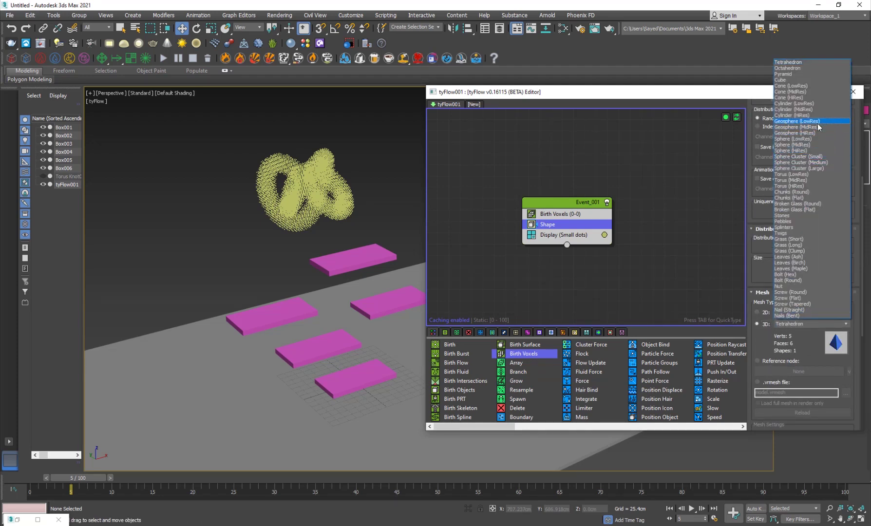
{"action": "left_click", "coordinate": [794, 121]}
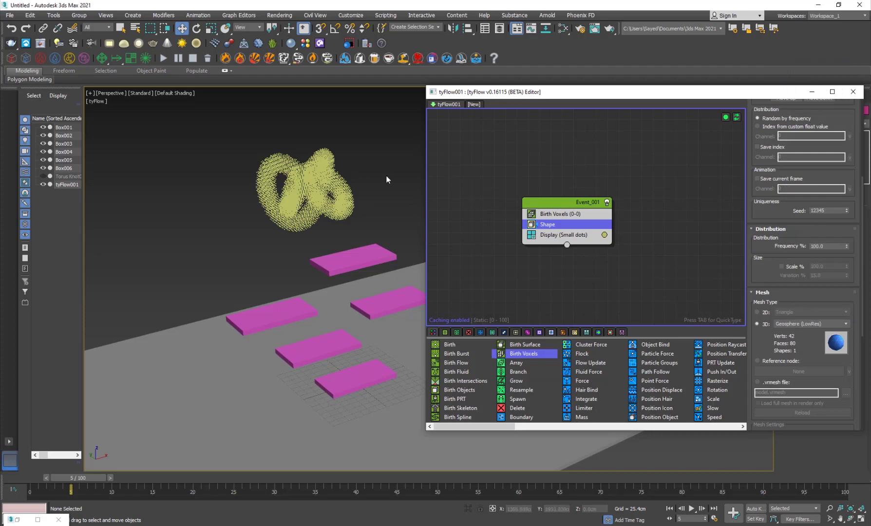
Set the event's Display operator to Geometry and inspect the particle spheres up close and from a distance.
{"action": "scroll", "coordinate": [286, 206], "scroll_direction": "up", "scroll_amount": 5}
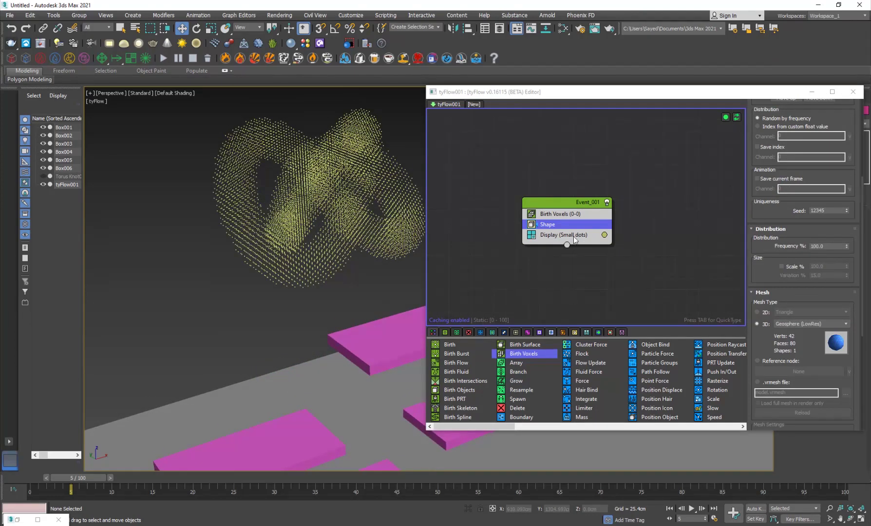
{"action": "left_click", "coordinate": [574, 236]}
{"action": "left_click", "coordinate": [781, 122]}
{"action": "left_click", "coordinate": [770, 166]}
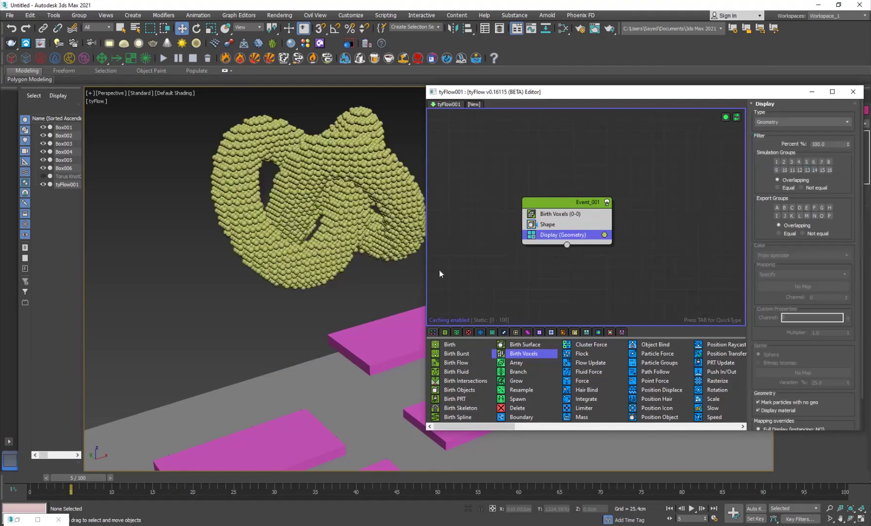
{"action": "middle_click_drag", "start_coordinate": [239, 301], "coordinate": [198, 296]}
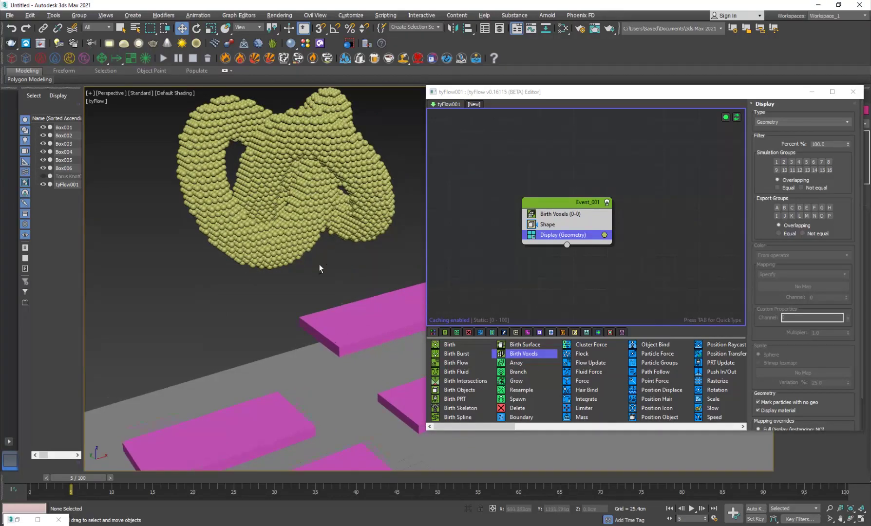
{"action": "scroll", "coordinate": [305, 257], "scroll_direction": "down", "scroll_amount": 8}
{"action": "scroll", "coordinate": [327, 231], "scroll_direction": "up", "scroll_amount": 10}
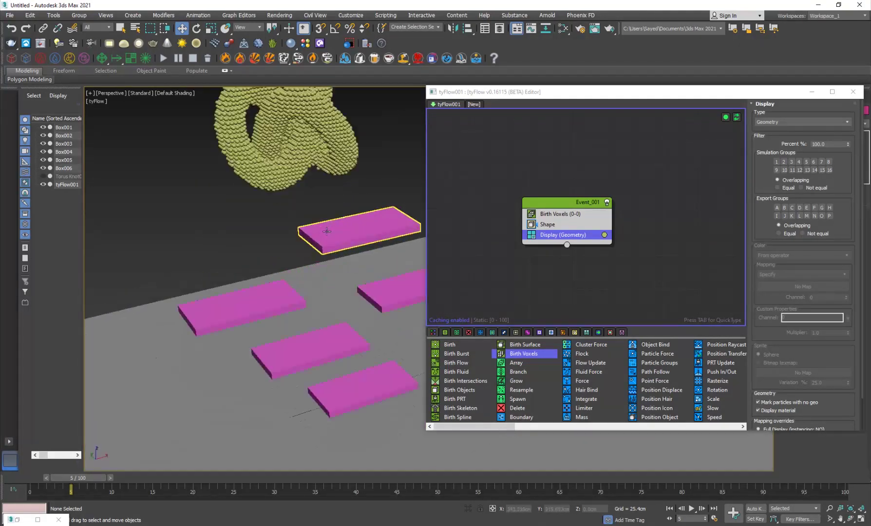
{"action": "middle_click_drag", "start_coordinate": [327, 231], "coordinate": [329, 235]}
Reduce the Birth Voxels voxel size, trying 2.0 cm before setting it to 2.3 cm.
{"action": "left_click", "coordinate": [553, 215]}
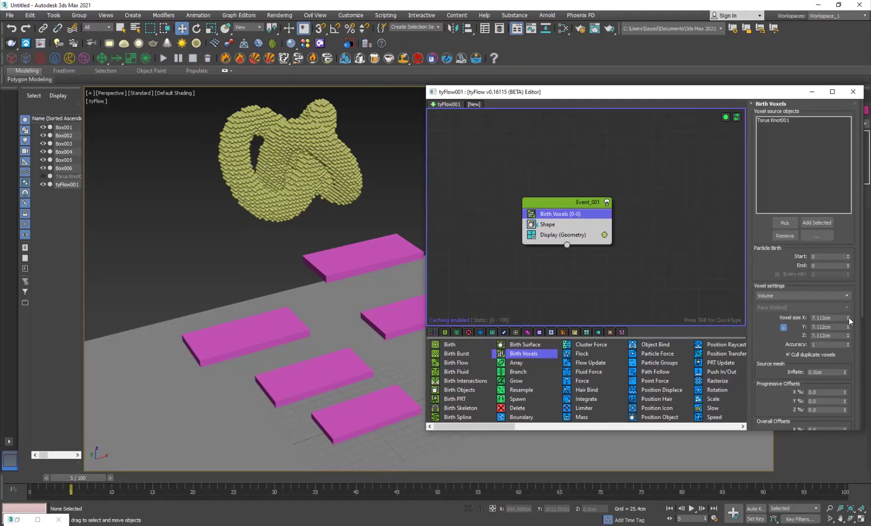
{"action": "left_click_drag", "start_coordinate": [849, 320], "coordinate": [809, 318]}
{"action": "type", "text": "2.0cm"}
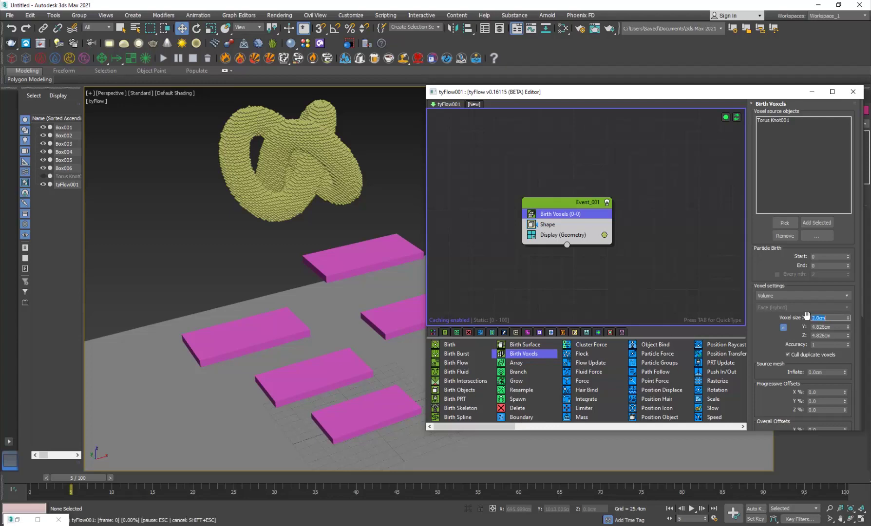
{"action": "key", "text": "Return"}
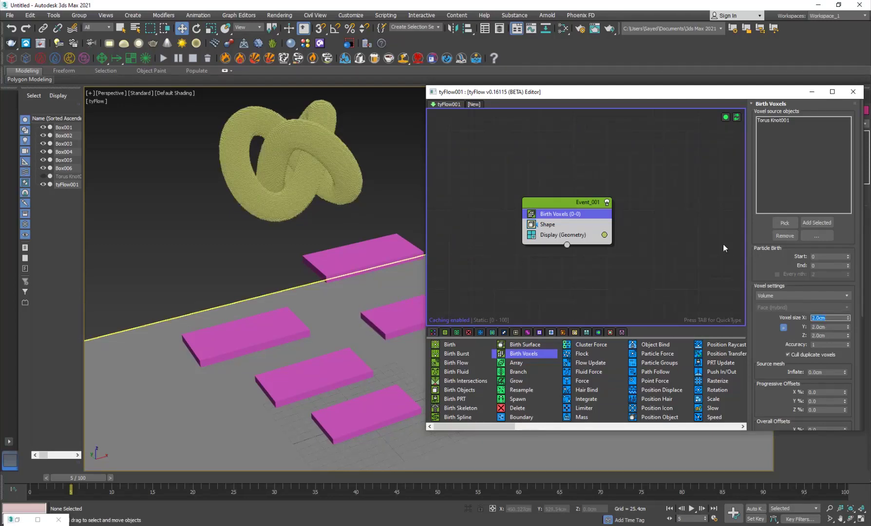
{"action": "type", "text": "2.3"}
{"action": "key", "text": "Return"}
{"action": "middle_click_drag", "start_coordinate": [125, 238], "coordinate": [168, 252], "text": "alt"}
{"action": "middle_click_drag", "start_coordinate": [305, 263], "coordinate": [308, 295]}
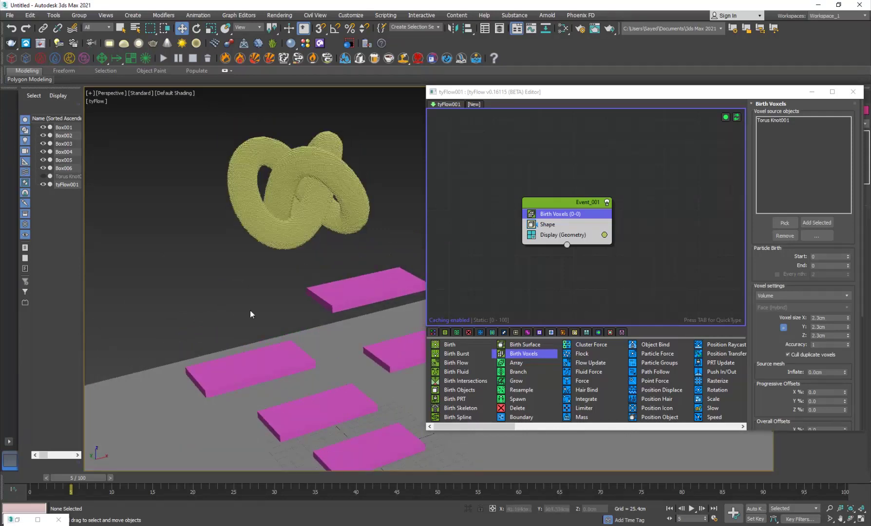
Add a Particle Physics operator to the birth event.
{"action": "left_click", "coordinate": [453, 274]}
{"action": "left_click", "coordinate": [575, 203]}
{"action": "key", "text": "Tab"}
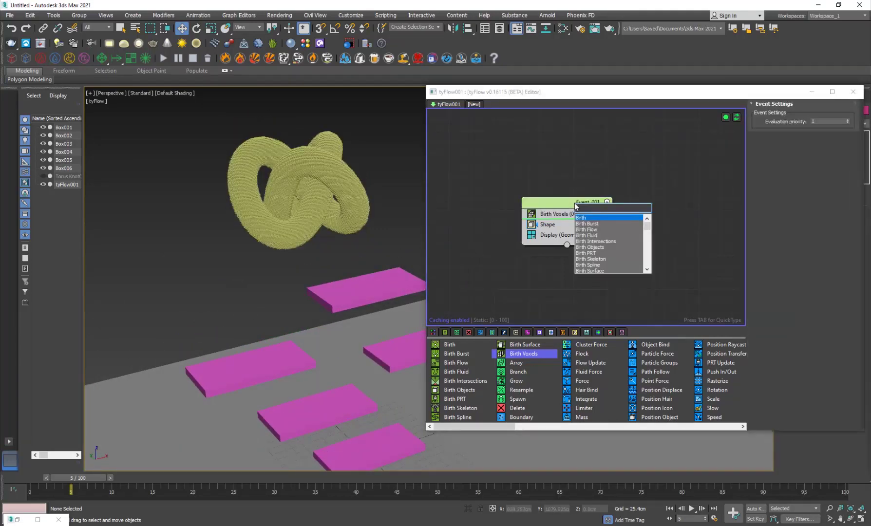
{"action": "type", "text": "partic"}
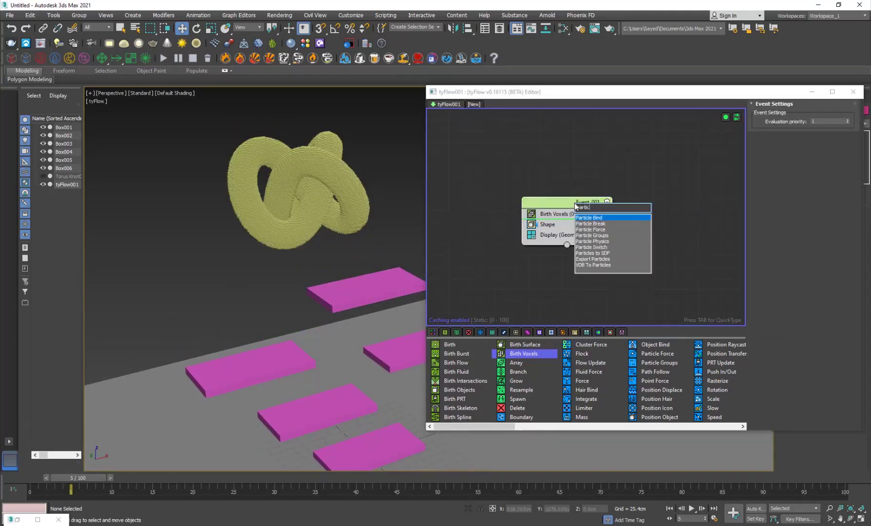
{"action": "type", "text": "le"}
{"action": "key", "text": "Down"}
{"action": "key", "text": "Down"}
{"action": "key", "text": "Down"}
{"action": "key", "text": "Down"}
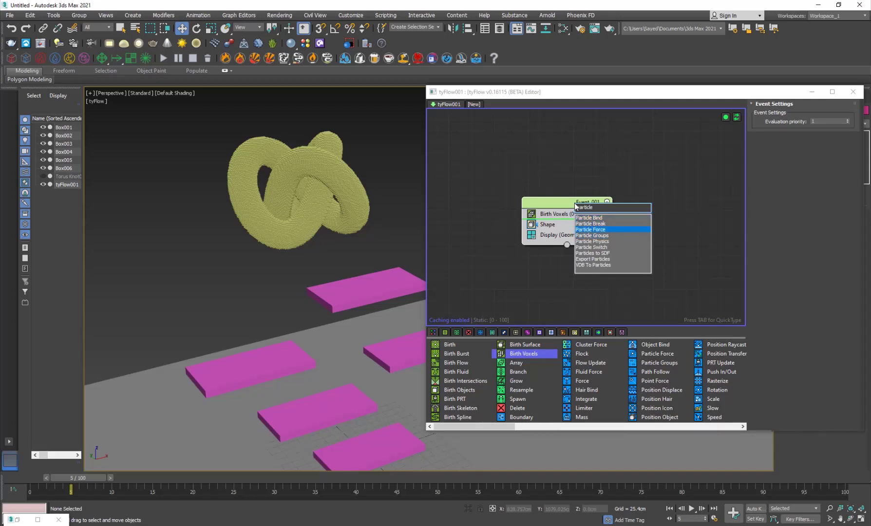
{"action": "key", "text": "Return"}
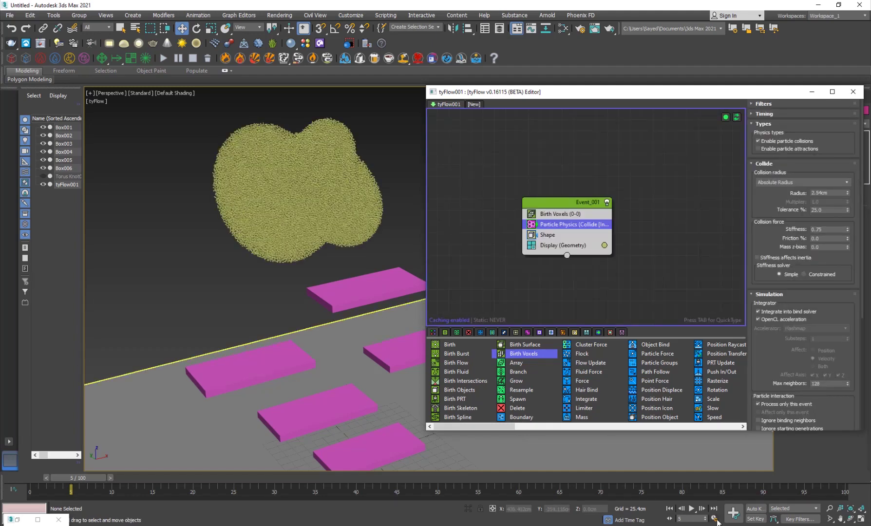
Open the time configuration to review the playback settings and accept them.
{"action": "left_click", "coordinate": [715, 519]}
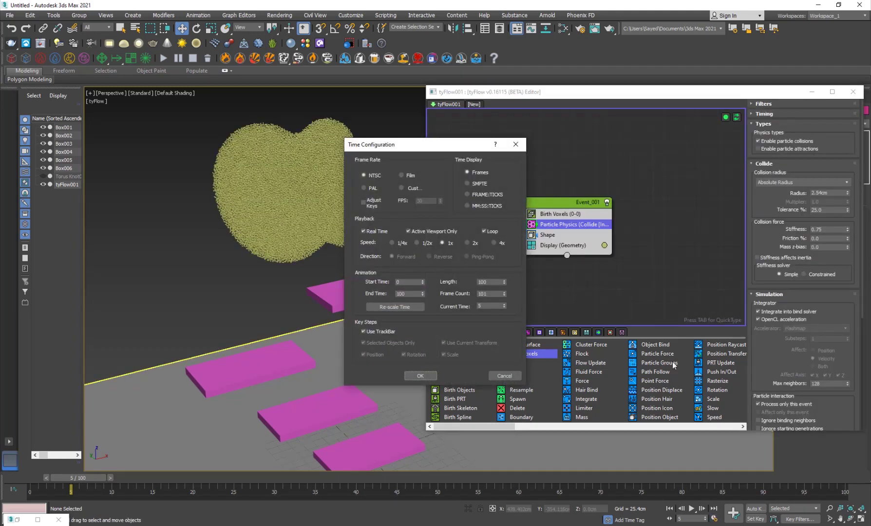
{"action": "left_click", "coordinate": [504, 375]}
{"action": "left_click", "coordinate": [715, 519]}
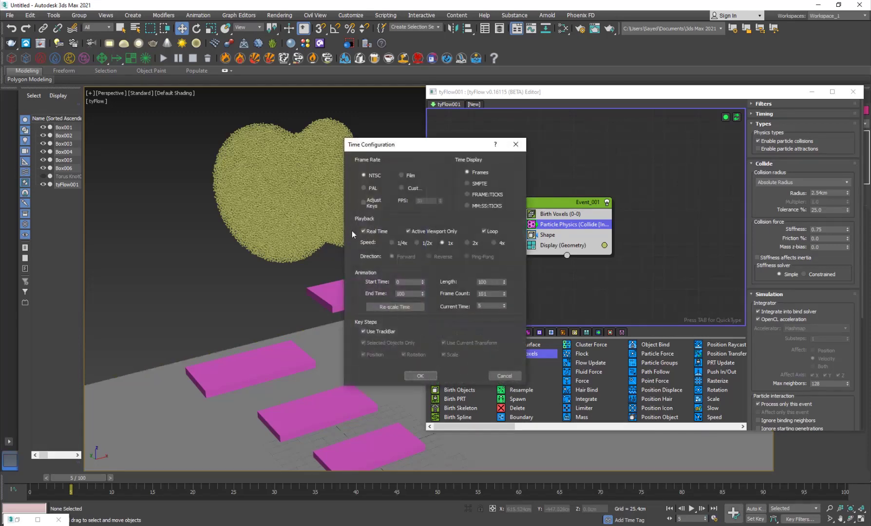
{"action": "left_click", "coordinate": [430, 380]}
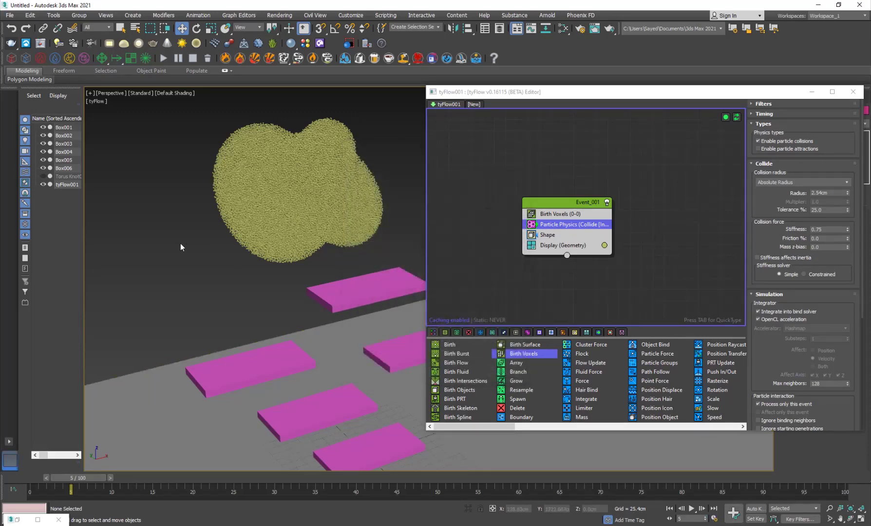
Play the first frames to examine how the physics spreads the particles, and return to frame 0.
{"action": "key", "text": "/"}
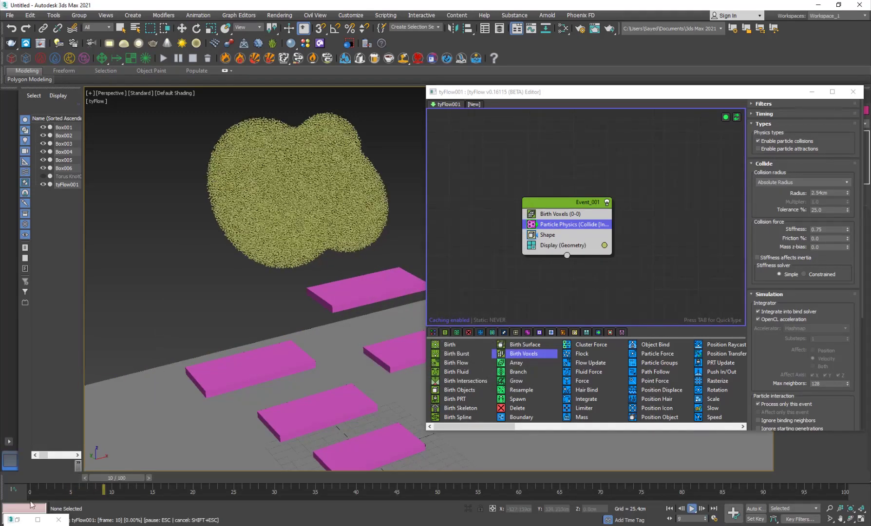
{"action": "key", "text": "/"}
{"action": "left_click_drag", "start_coordinate": [42, 478], "coordinate": [22, 480]}
{"action": "key", "text": "/"}
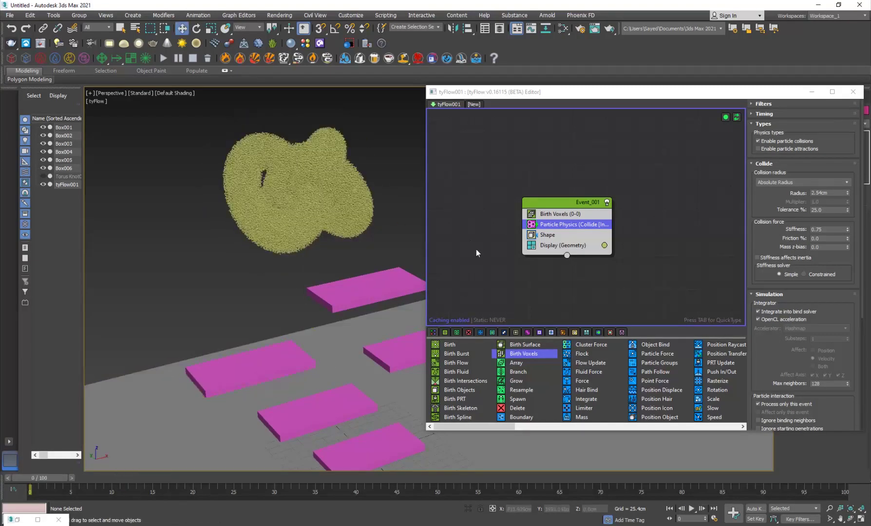
Set the Particle Physics collision radius mode to Shape Radius.
{"action": "scroll", "coordinate": [784, 375], "scroll_direction": "down", "scroll_amount": 5}
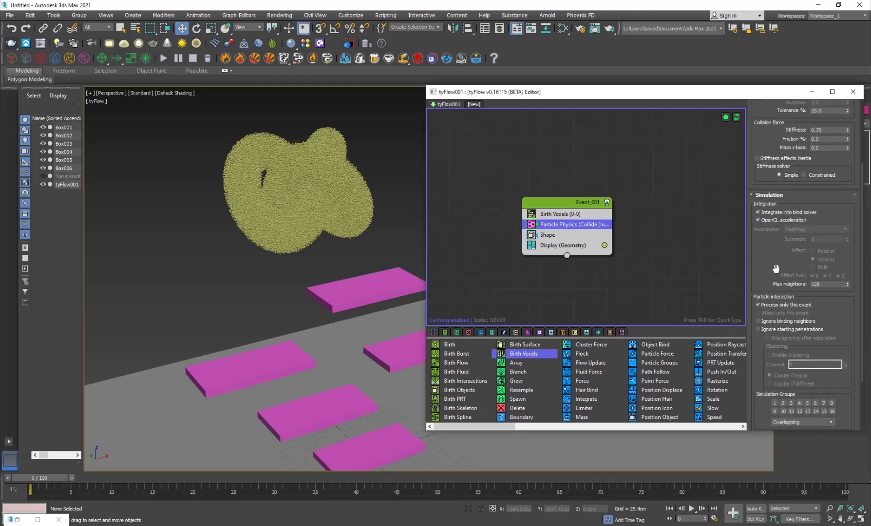
{"action": "scroll", "coordinate": [776, 269], "scroll_direction": "up", "scroll_amount": 5}
{"action": "left_click", "coordinate": [775, 182]}
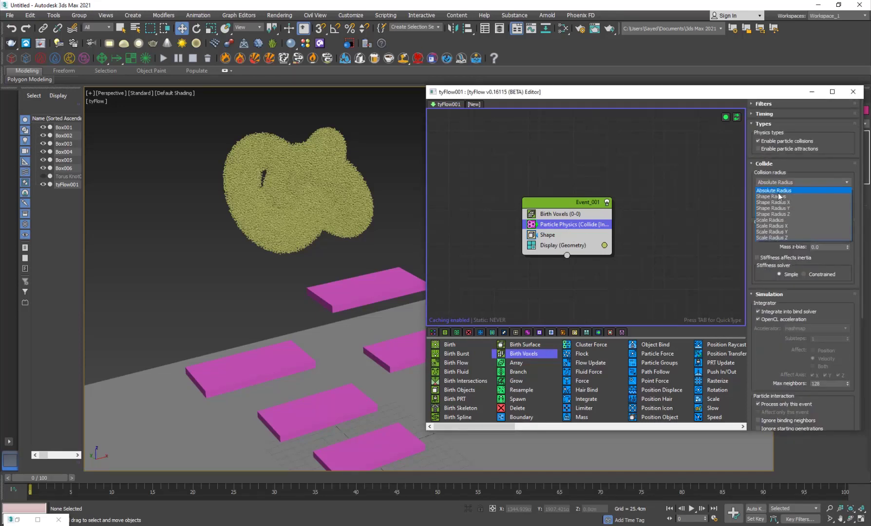
{"action": "left_click", "coordinate": [777, 197]}
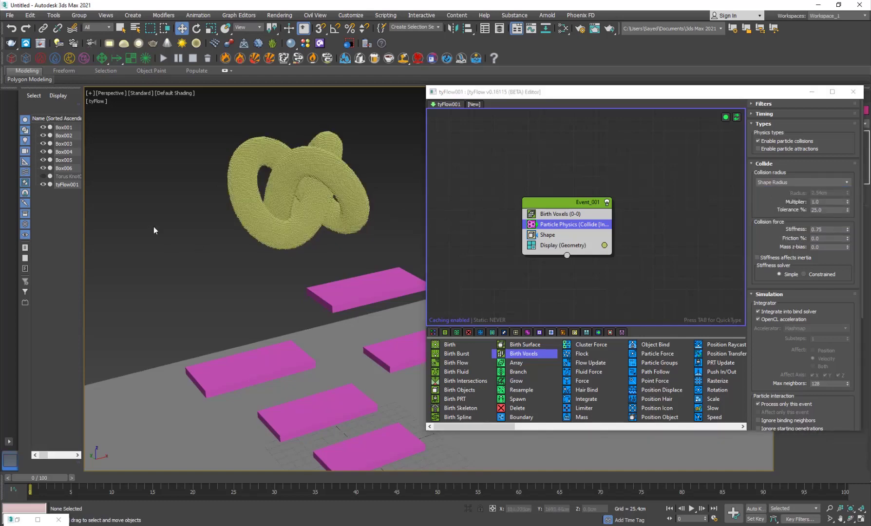
Set the Birth Voxels voxel size to 3.0 cm and inspect the torus knot's particles up close.
{"action": "scroll", "coordinate": [156, 230], "scroll_direction": "up", "scroll_amount": 2}
{"action": "left_click", "coordinate": [560, 215]}
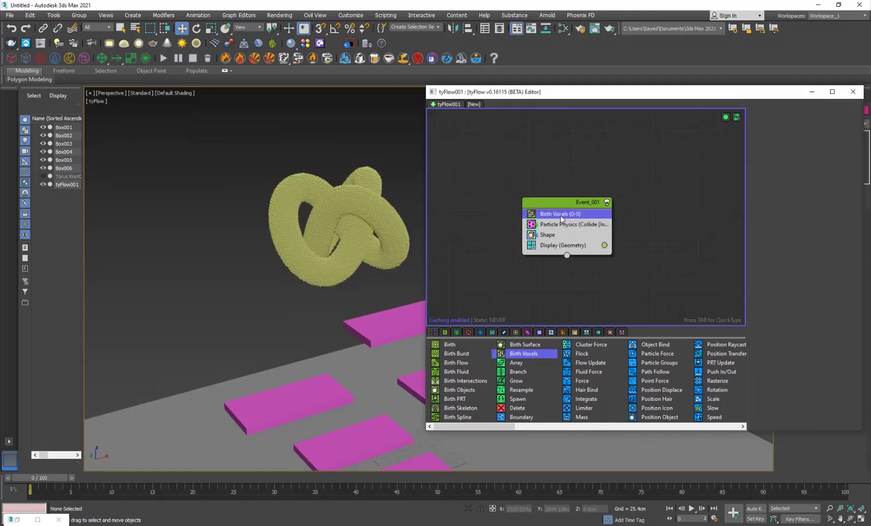
{"action": "left_click", "coordinate": [812, 318]}
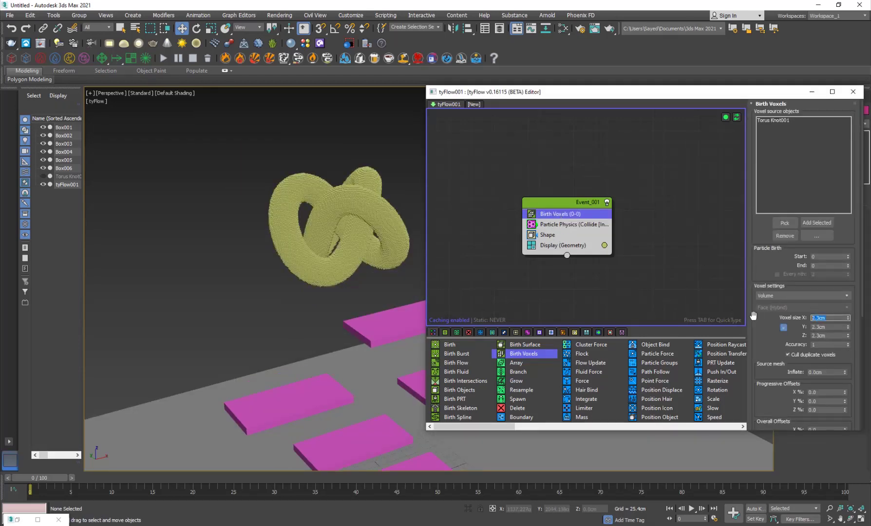
{"action": "key", "text": "Return"}
{"action": "scroll", "coordinate": [212, 284], "scroll_direction": "up", "scroll_amount": 6}
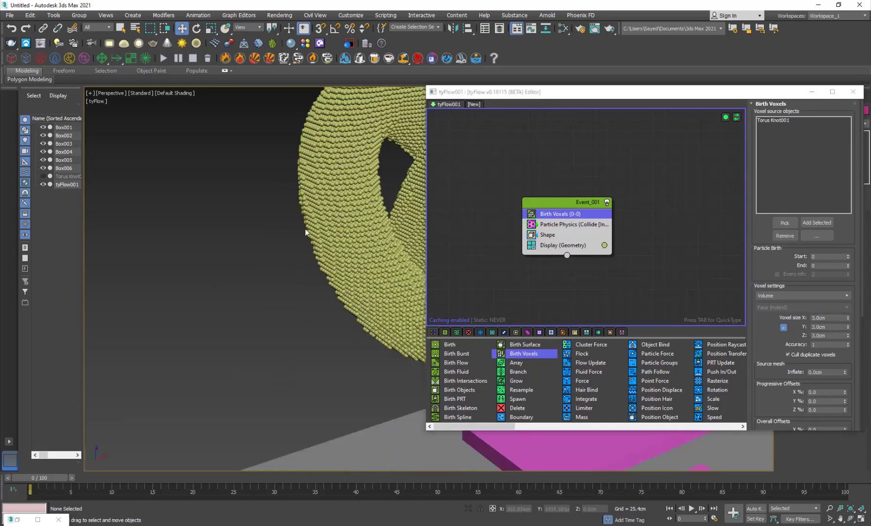
{"action": "scroll", "coordinate": [256, 268], "scroll_direction": "down", "scroll_amount": 6}
Play the first frames with the new voxel spacing to check the knot's stability, and rewind to frame 0.
{"action": "key", "text": "slash"}
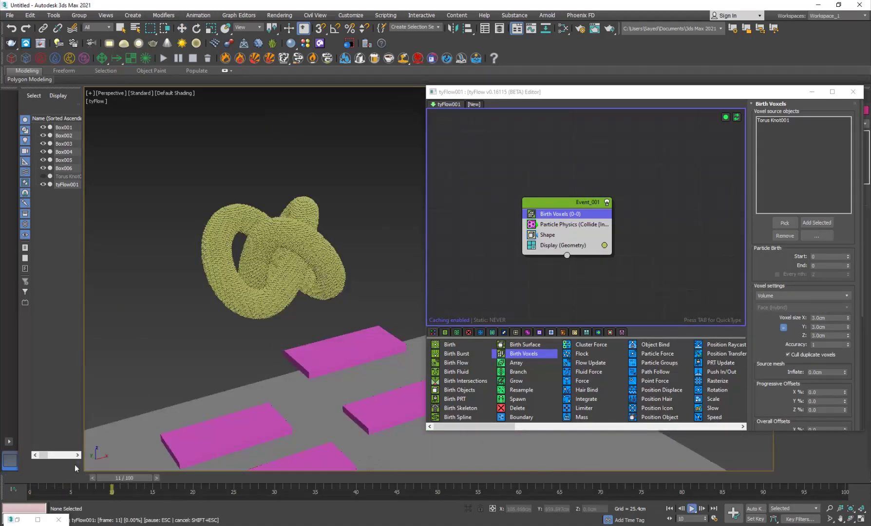
{"action": "key", "text": "slash"}
{"action": "left_click_drag", "start_coordinate": [67, 478], "coordinate": [36, 478]}
{"action": "middle_click_drag", "start_coordinate": [281, 368], "coordinate": [326, 307]}
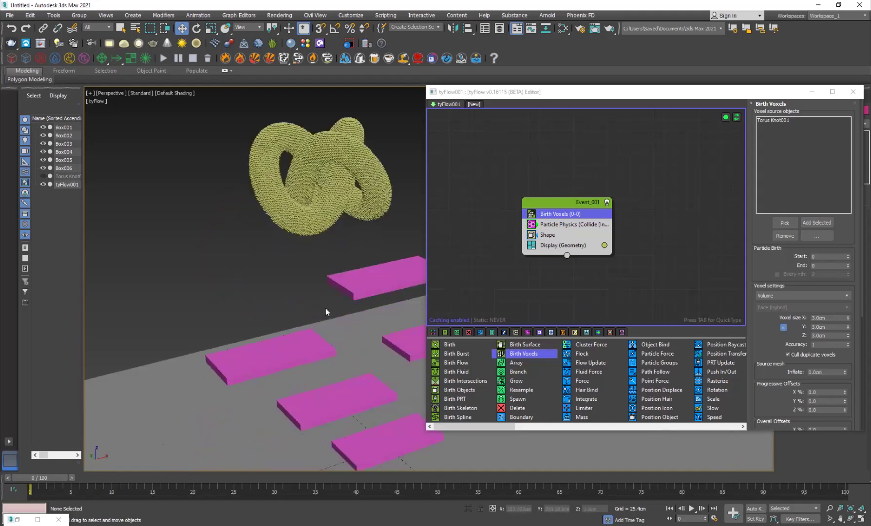
Add a Force operator to the birth event and set its built-in gravity strength to -0.3 cm.
{"action": "left_click", "coordinate": [469, 283]}
{"action": "left_click", "coordinate": [572, 201]}
{"action": "key", "text": "Tab"}
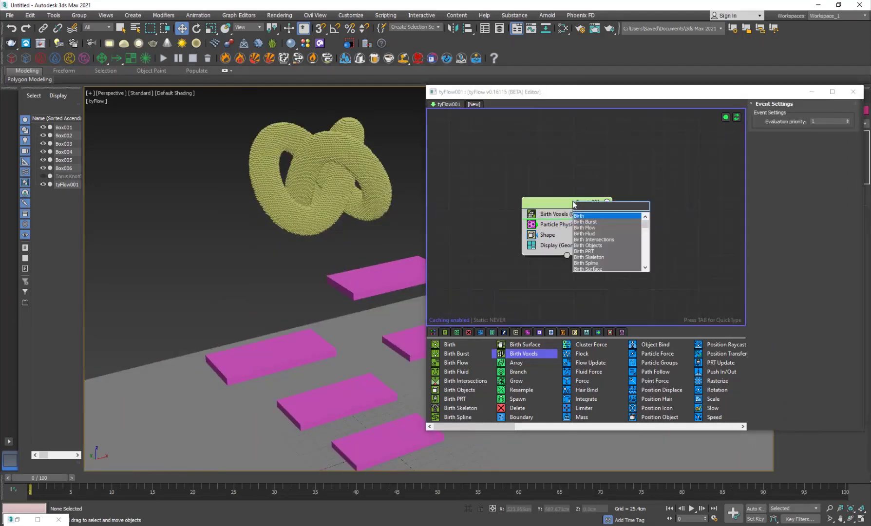
{"action": "type", "text": "for"}
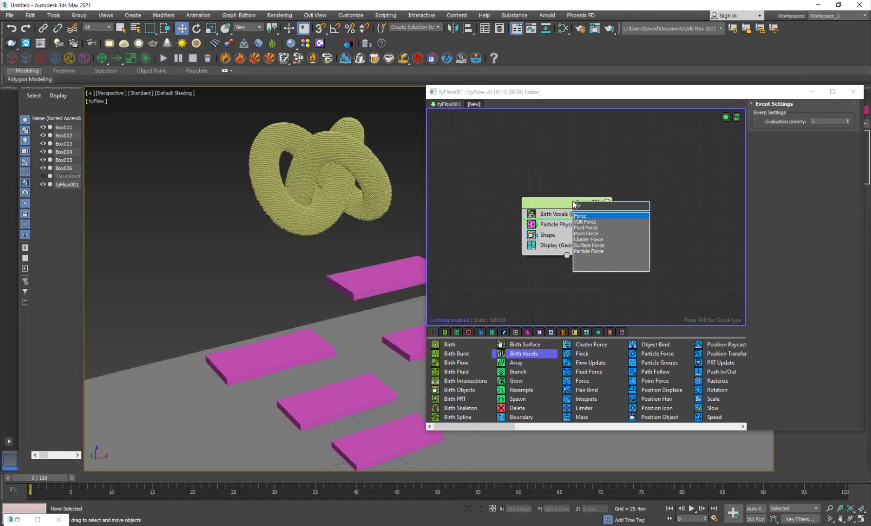
{"action": "key", "text": "Return"}
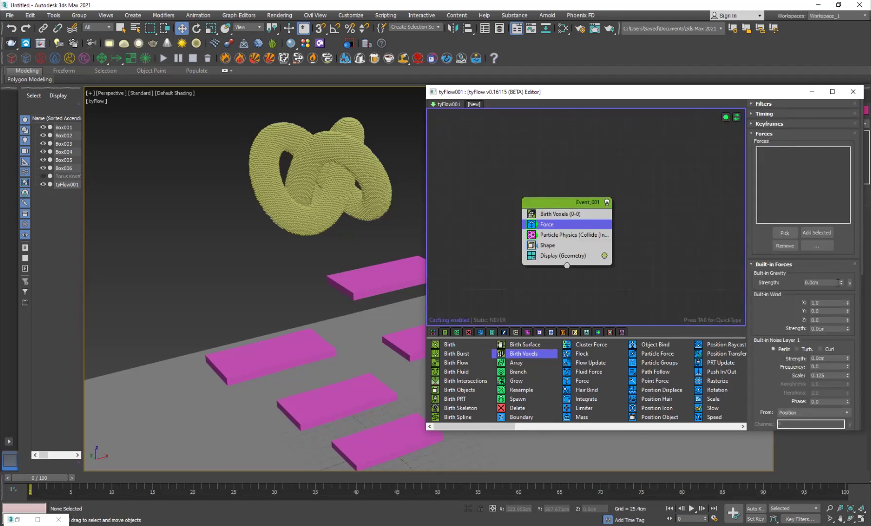
{"action": "left_click", "coordinate": [841, 281]}
{"action": "double_click", "coordinate": [838, 283]}
{"action": "type", "text": "-0."}
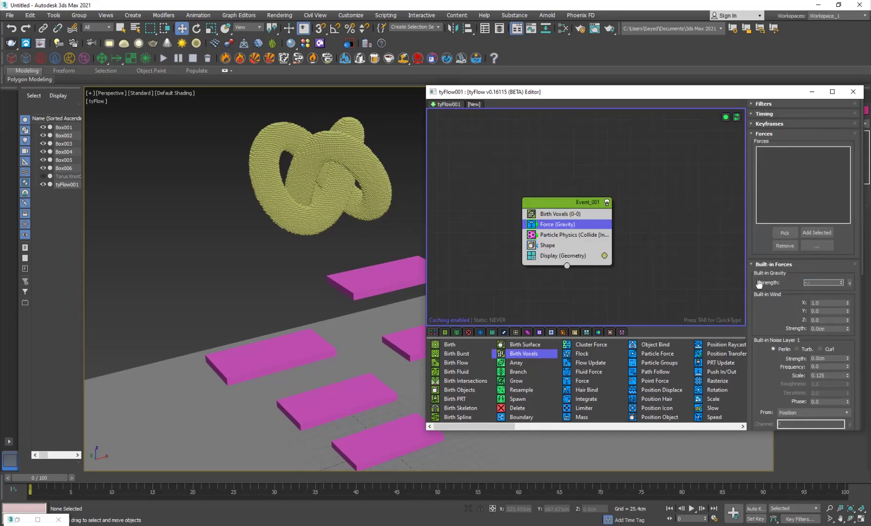
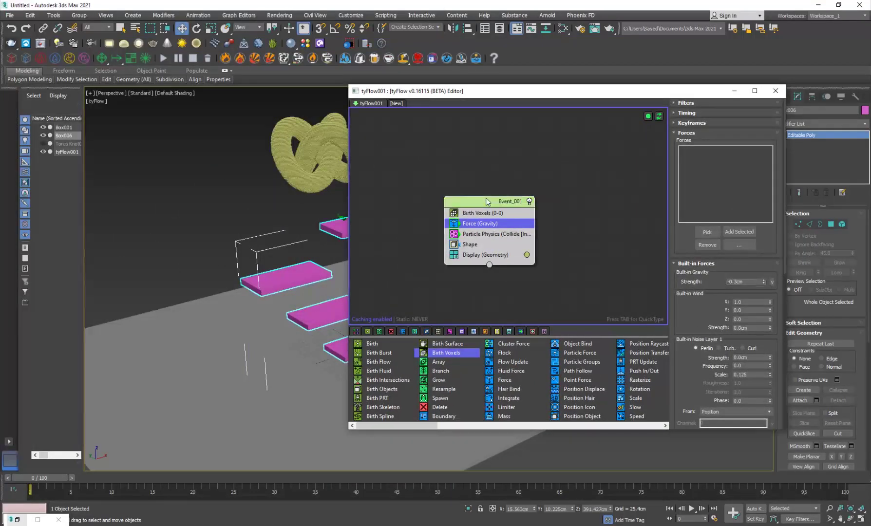
Add a Collision operator to the event with the slabs (Box006) and the ground (Box001) as colliders.
{"action": "key", "text": "Tab"}
{"action": "type", "text": "coll"}
{"action": "key", "text": "Return"}
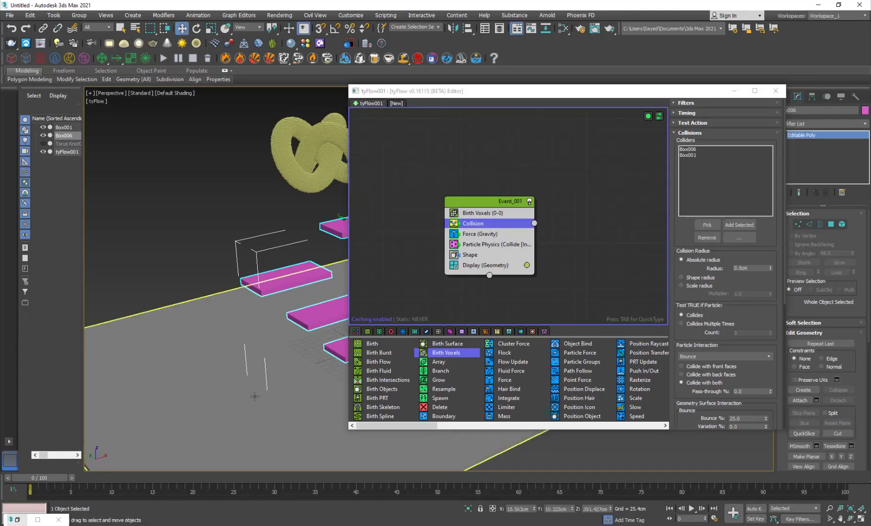
Enlarge the ground box along its Y axis and scale it to about 172 percent along X.
{"action": "left_click", "coordinate": [217, 385]}
{"action": "left_click_drag", "start_coordinate": [397, 94], "coordinate": [471, 72]}
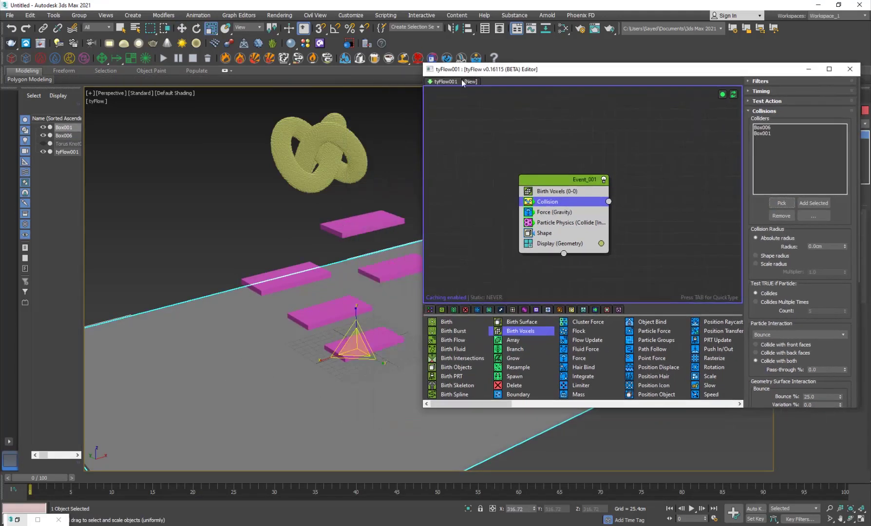
{"action": "left_click_drag", "start_coordinate": [380, 363], "coordinate": [405, 377]}
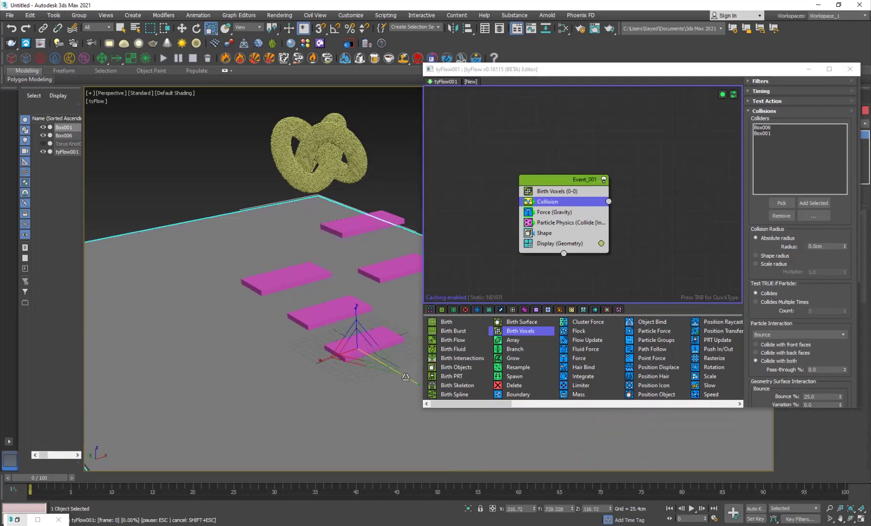
{"action": "left_click_drag", "start_coordinate": [318, 360], "coordinate": [299, 363]}
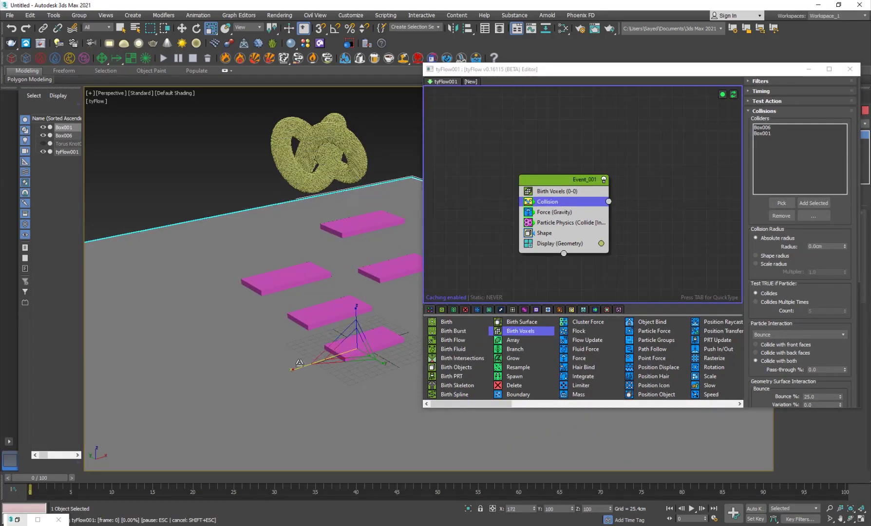
{"action": "left_click", "coordinate": [190, 148]}
Play the simulation to examine the particles falling over the slabs from several angles, and scrub back to frame 0.
{"action": "mouse_move", "coordinate": [247, 327]}
{"action": "middle_mouse_down", "text": "alt"}
{"action": "mouse_move", "coordinate": [278, 320]}
{"action": "mouse_move", "coordinate": [247, 343]}
{"action": "middle_mouse_up", "text": "alt"}
{"action": "key", "text": "slash"}
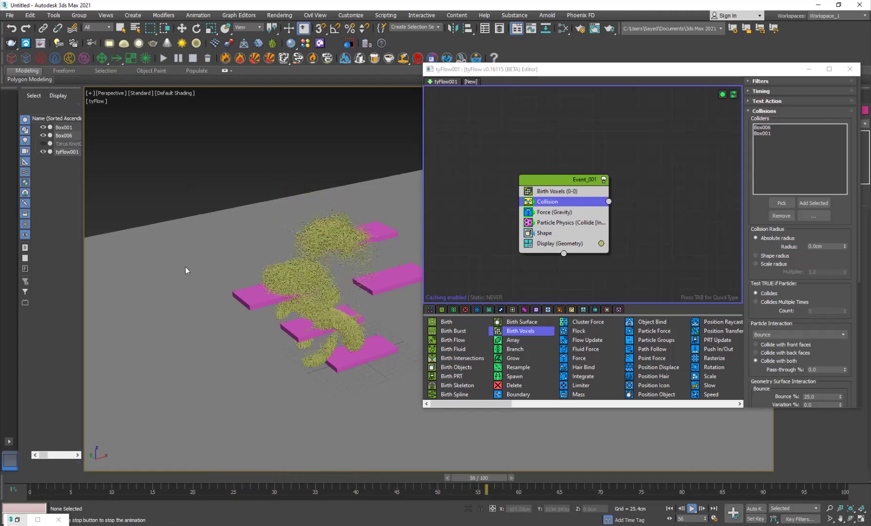
{"action": "key", "text": "r"}
{"action": "middle_click_drag", "start_coordinate": [320, 359], "coordinate": [275, 335], "text": "alt"}
{"action": "scroll", "coordinate": [302, 305], "scroll_direction": "up", "scroll_amount": 4}
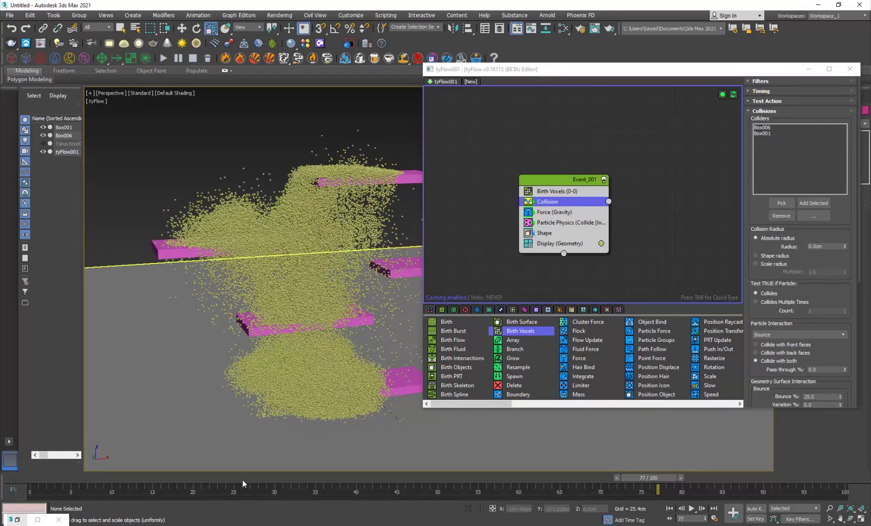
{"action": "left_click", "coordinate": [237, 480]}
{"action": "left_click", "coordinate": [332, 478]}
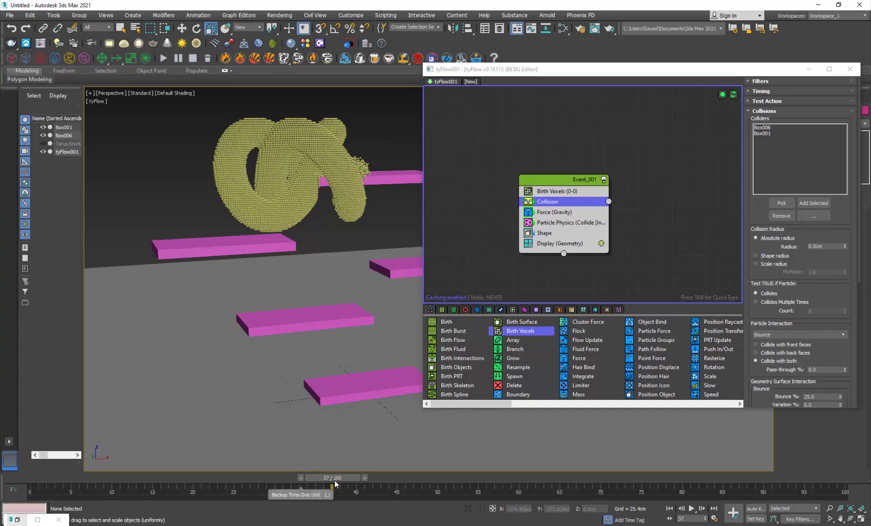
{"action": "left_click_drag", "start_coordinate": [326, 481], "coordinate": [2, 463]}
Scale the slabs object to about 140 percent along the Y axis to widen the slabs.
{"action": "middle_click_drag", "start_coordinate": [239, 244], "coordinate": [281, 299], "text": "alt"}
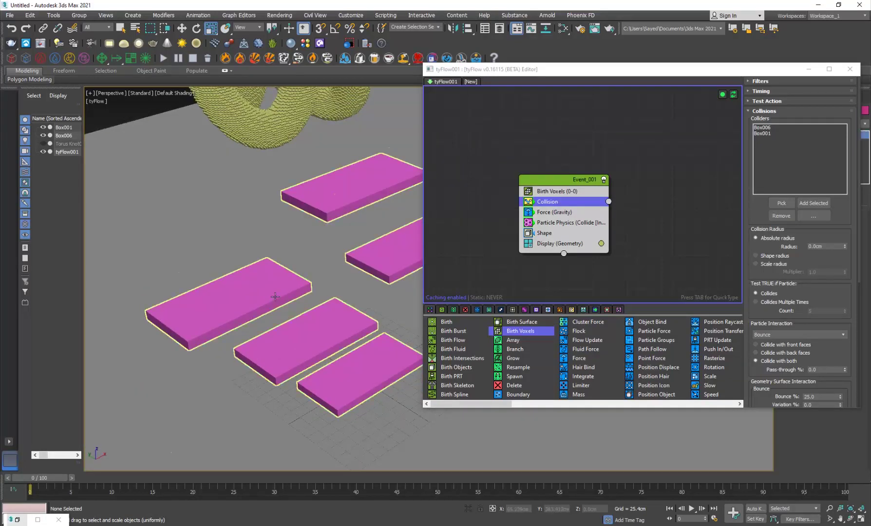
{"action": "left_click", "coordinate": [275, 297]}
{"action": "left_click_drag", "start_coordinate": [389, 202], "coordinate": [310, 240]}
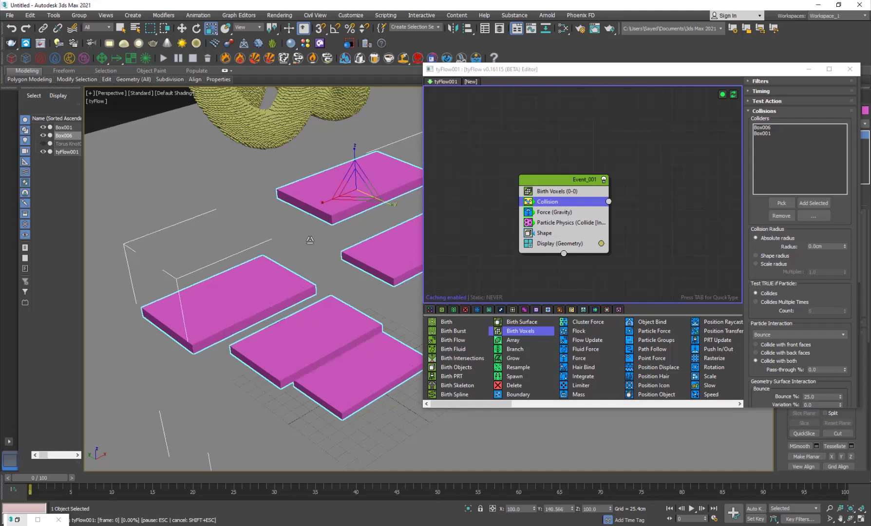
{"action": "left_click", "coordinate": [131, 110]}
Play and scrub the simulation again, examining from different angles how the particles spill over the widened slabs.
{"action": "key", "text": "/"}
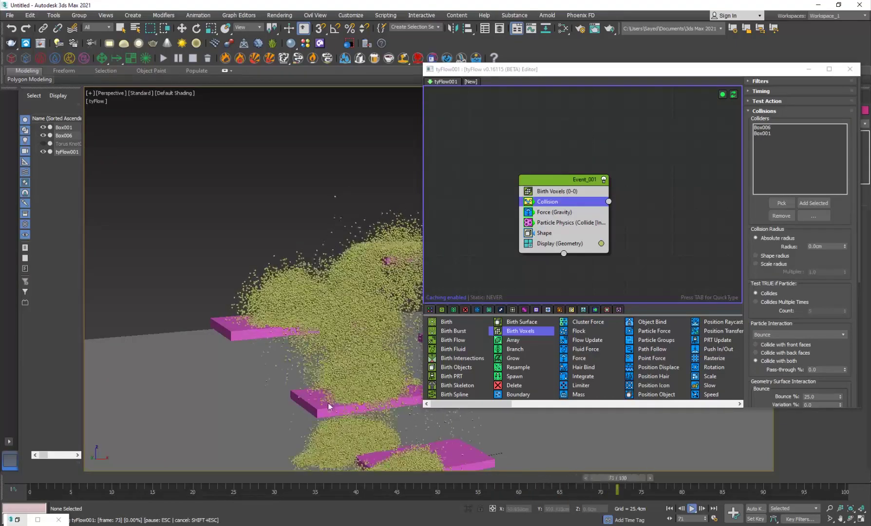
{"action": "key", "text": "Escape"}
{"action": "middle_click_drag", "start_coordinate": [317, 401], "coordinate": [310, 313]}
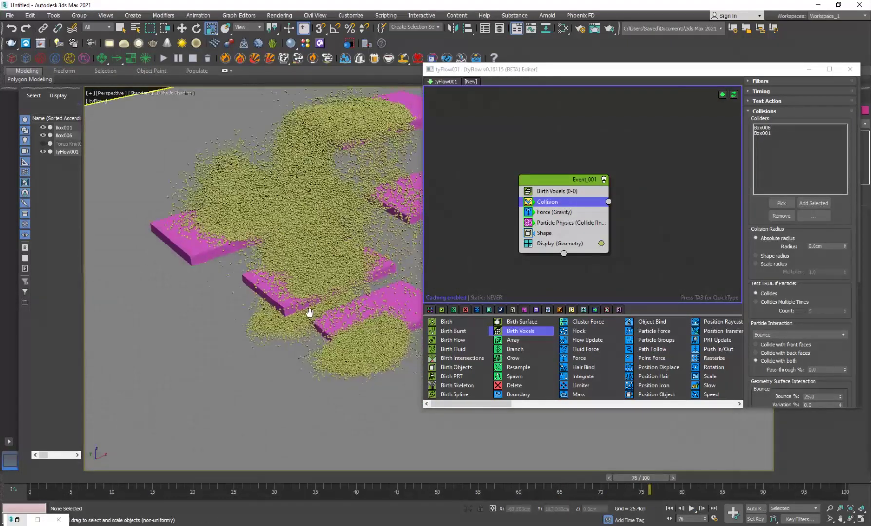
{"action": "mouse_move", "coordinate": [204, 480]}
{"action": "left_mouse_down"}
{"action": "mouse_move", "coordinate": [559, 474]}
{"action": "mouse_move", "coordinate": [216, 476]}
{"action": "left_mouse_up"}
{"action": "key", "text": "slash"}
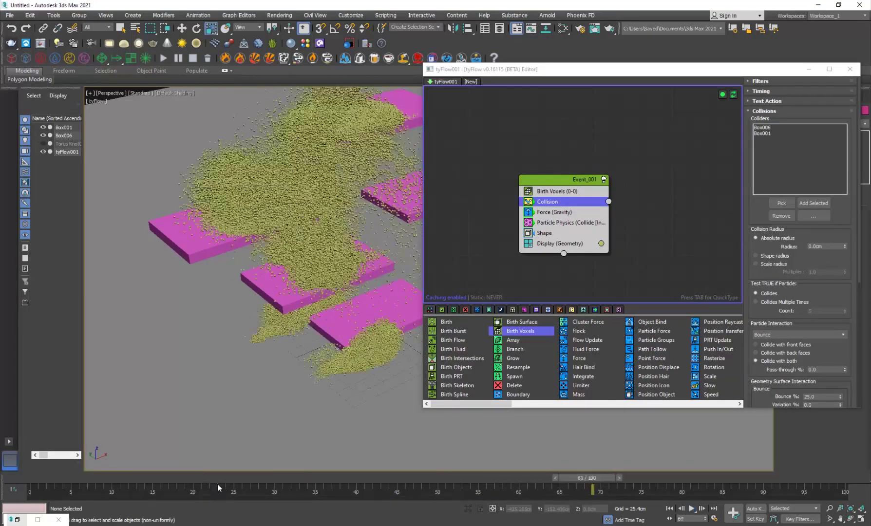
{"action": "left_click_drag", "start_coordinate": [506, 471], "coordinate": [267, 476]}
{"action": "middle_click_drag", "start_coordinate": [339, 431], "coordinate": [299, 383], "text": "alt"}
{"action": "key", "text": "slash"}
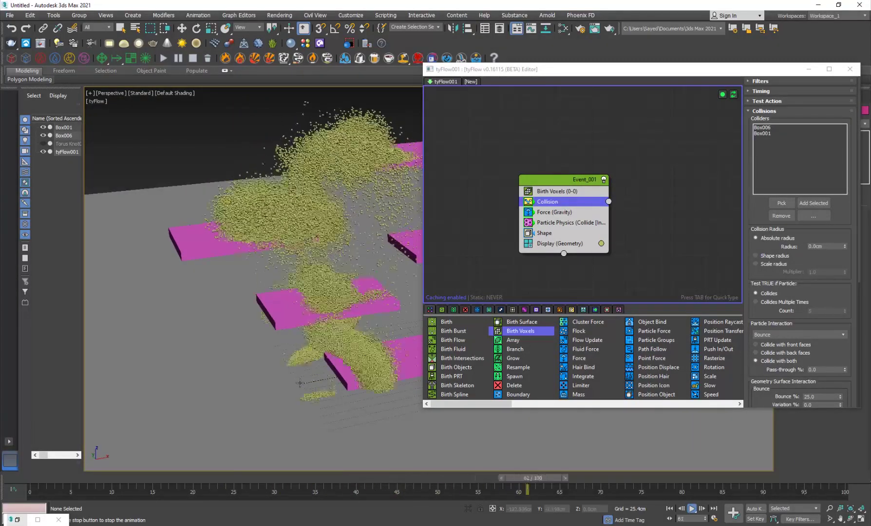
Stop playback, return to frame 13 and add a Particle Bind operator directly below Birth Voxels in Event_001.
{"action": "key", "text": "slash"}
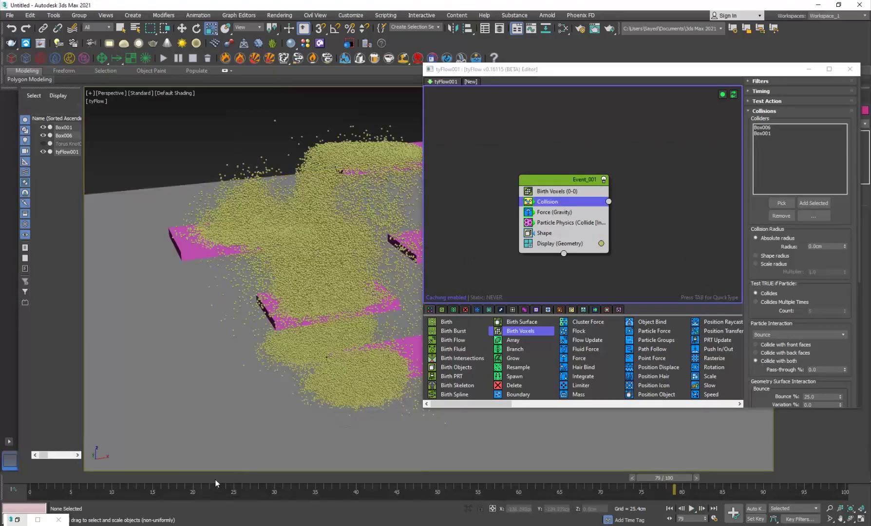
{"action": "left_click_drag", "start_coordinate": [217, 482], "coordinate": [145, 482]}
{"action": "middle_click_drag", "start_coordinate": [310, 268], "coordinate": [300, 328]}
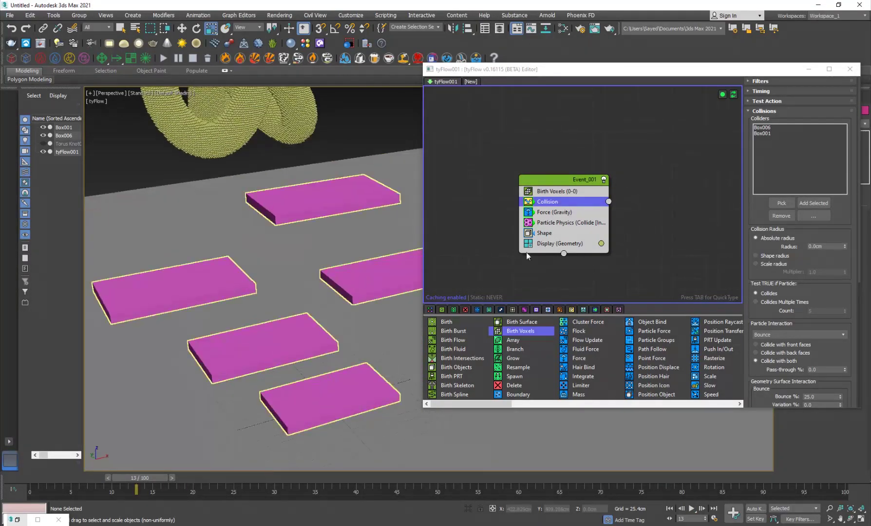
{"action": "left_click", "coordinate": [507, 252]}
{"action": "left_click", "coordinate": [559, 182]}
{"action": "key", "text": "Tab"}
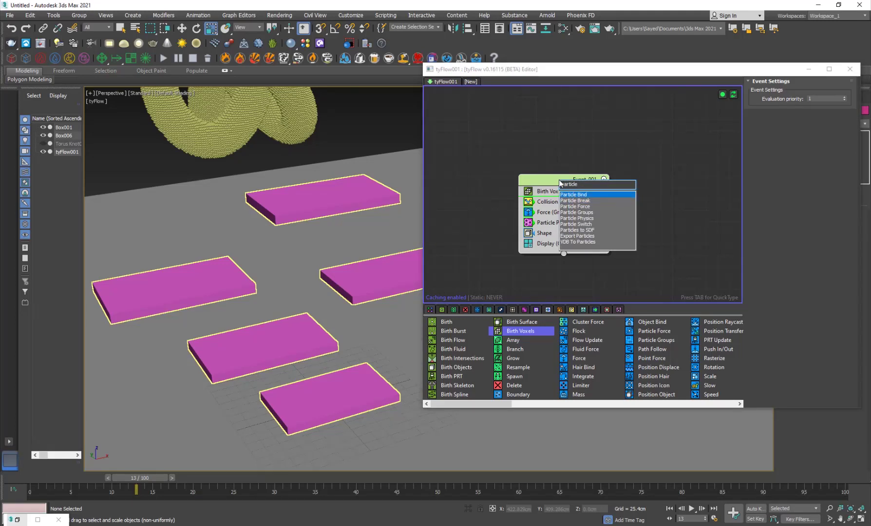
{"action": "key", "text": "Return"}
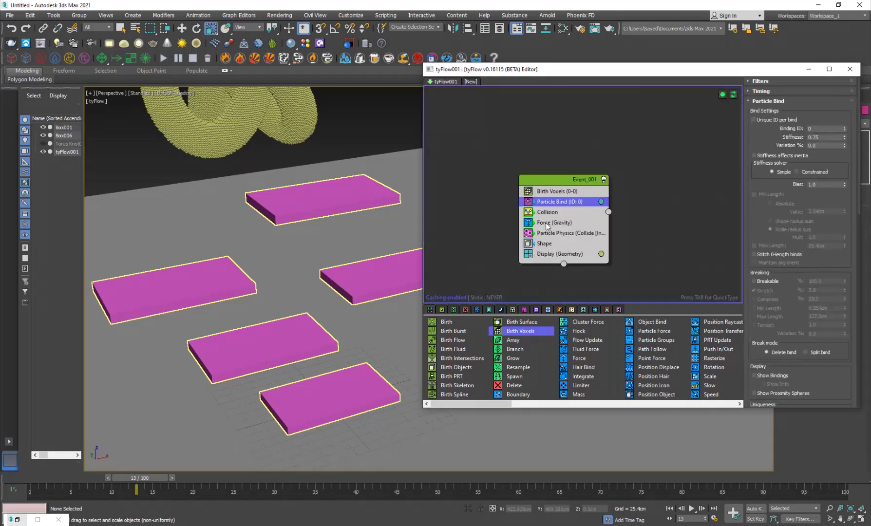
Play the simulation with the bound particles and examine their contact with the slabs up close.
{"action": "middle_click_drag", "start_coordinate": [306, 186], "coordinate": [319, 188]}
{"action": "key", "text": "/"}
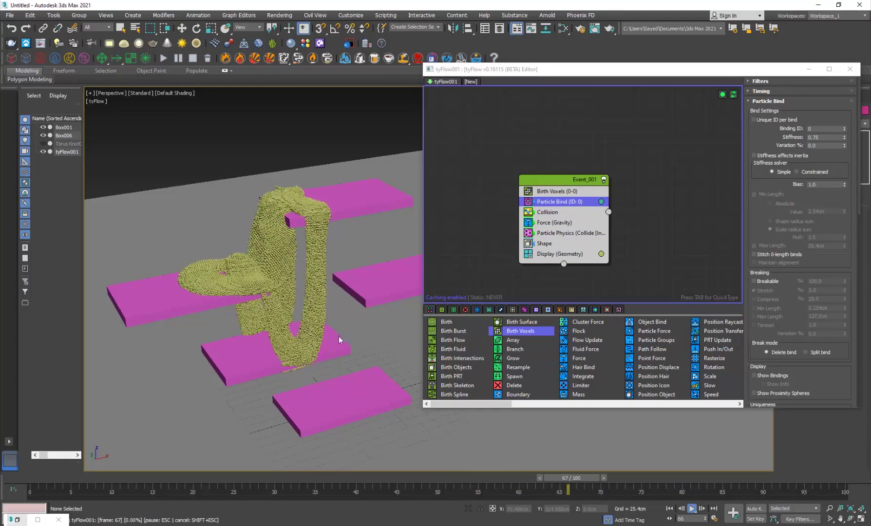
{"action": "key", "text": "Escape"}
{"action": "key", "text": "r"}
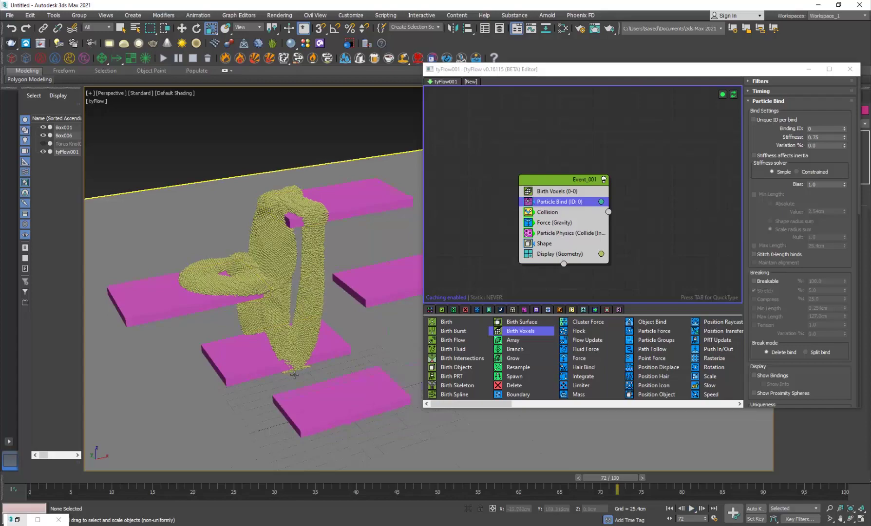
{"action": "scroll", "coordinate": [294, 374], "scroll_direction": "up", "scroll_amount": 10}
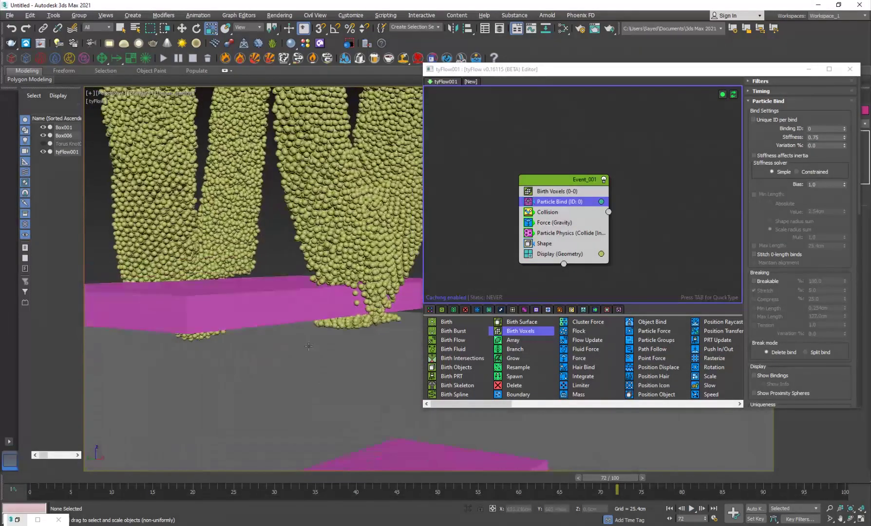
{"action": "scroll", "coordinate": [370, 300], "scroll_direction": "up", "scroll_amount": 3}
Set the Collision operator's radius mode to Shape radius and return to frame 25.
{"action": "left_click", "coordinate": [565, 212]}
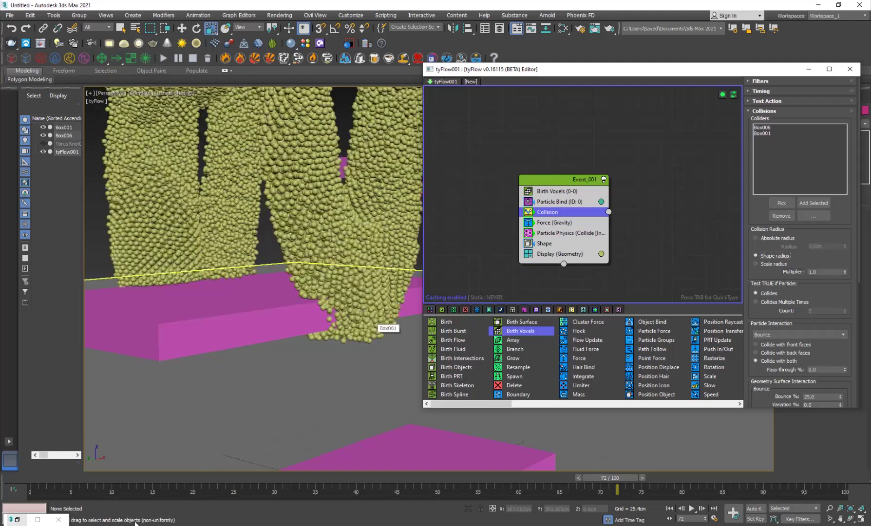
{"action": "left_click", "coordinate": [245, 480]}
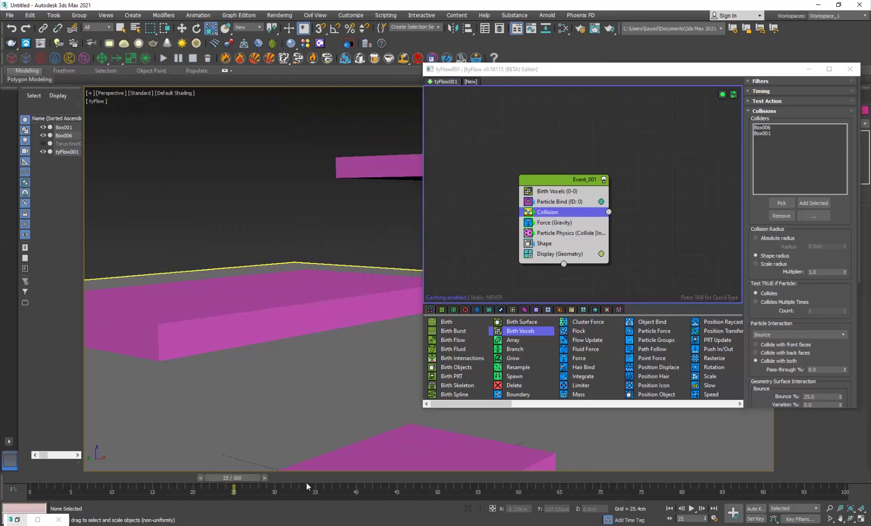
{"action": "scroll", "coordinate": [287, 256], "scroll_direction": "down", "scroll_amount": 5}
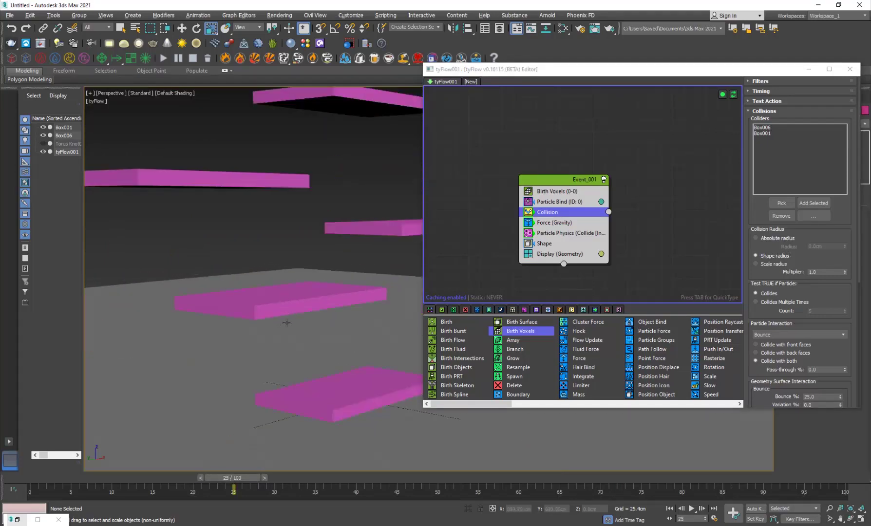
{"action": "scroll", "coordinate": [312, 287], "scroll_direction": "down", "scroll_amount": 3}
{"action": "middle_click_drag", "start_coordinate": [318, 269], "coordinate": [323, 278]}
Replay the simulation to check how the bound torus knot collides with the slabs, and return to frame 22.
{"action": "key", "text": "/"}
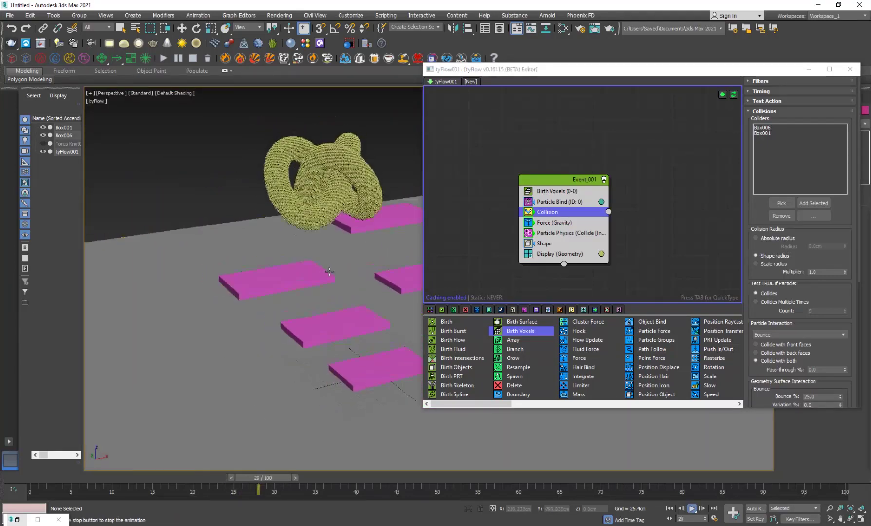
{"action": "key", "text": "/"}
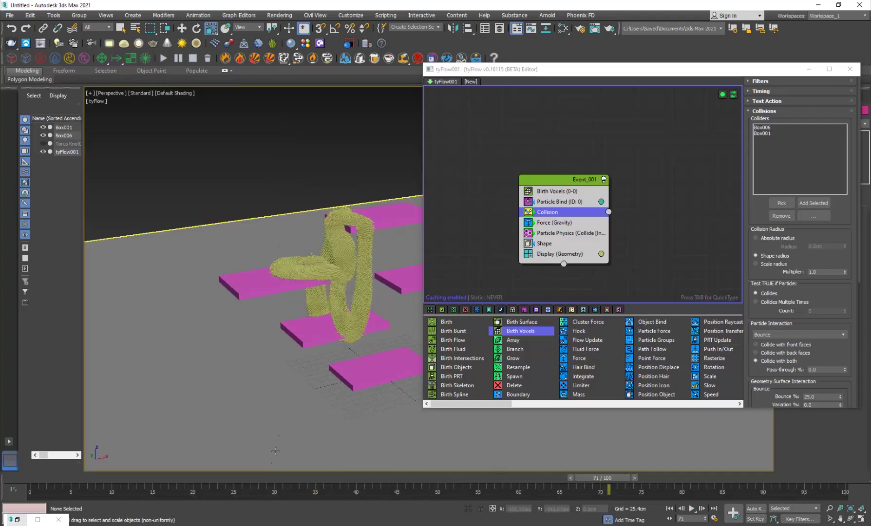
{"action": "mouse_move", "coordinate": [273, 482]}
{"action": "left_mouse_down"}
{"action": "mouse_move", "coordinate": [627, 464]}
{"action": "mouse_move", "coordinate": [266, 485]}
{"action": "left_mouse_up"}
{"action": "key", "text": "/"}
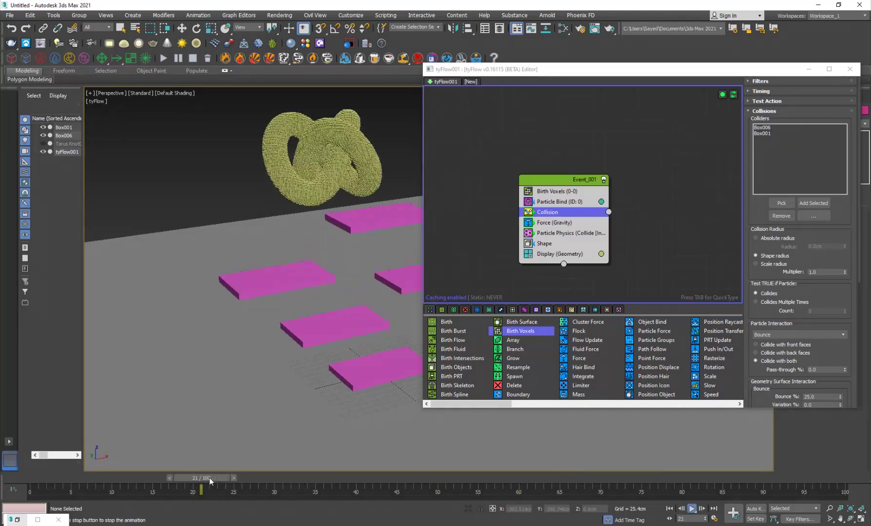
{"action": "key", "text": "/"}
{"action": "mouse_move", "coordinate": [209, 483]}
{"action": "left_mouse_down"}
{"action": "mouse_move", "coordinate": [185, 481]}
{"action": "mouse_move", "coordinate": [390, 475]}
{"action": "mouse_move", "coordinate": [210, 482]}
{"action": "left_mouse_up"}
{"action": "middle_click_drag", "start_coordinate": [317, 309], "coordinate": [304, 317]}
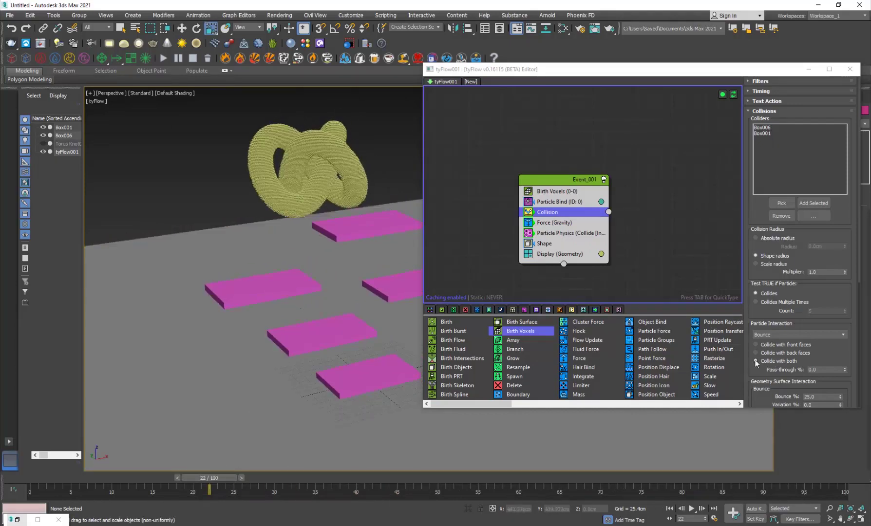
Move the Particle Bind operator below Particle Physics and make its bindings Breakable.
{"action": "left_click", "coordinate": [555, 201]}
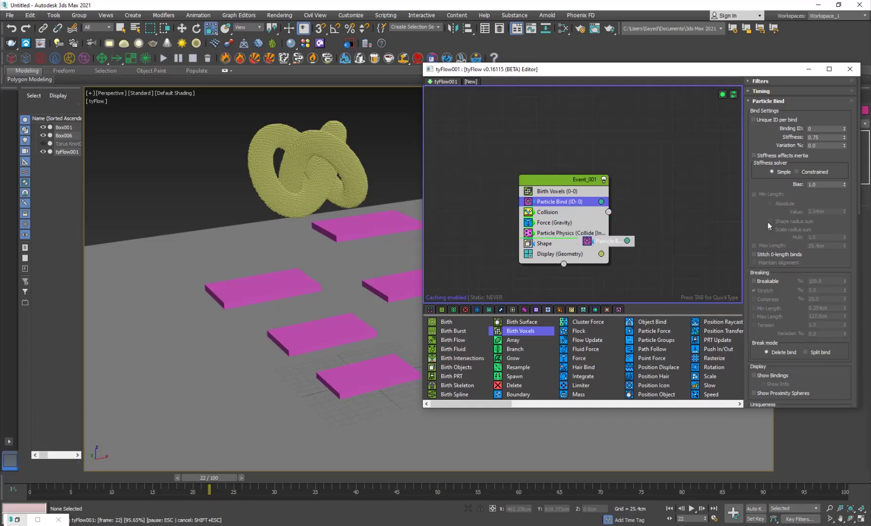
{"action": "left_click_drag", "start_coordinate": [766, 238], "coordinate": [805, 167]}
{"action": "left_click_drag", "start_coordinate": [795, 331], "coordinate": [801, 158]}
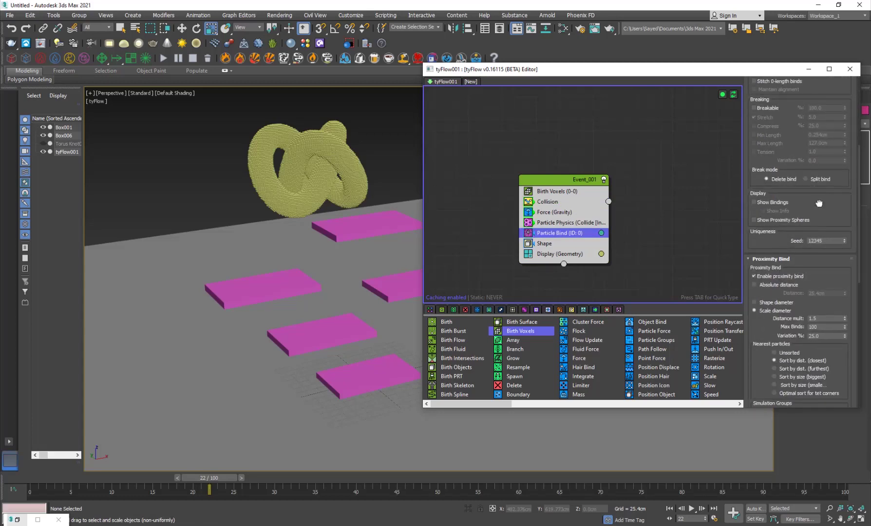
{"action": "scroll", "coordinate": [803, 204], "scroll_direction": "up", "scroll_amount": 3}
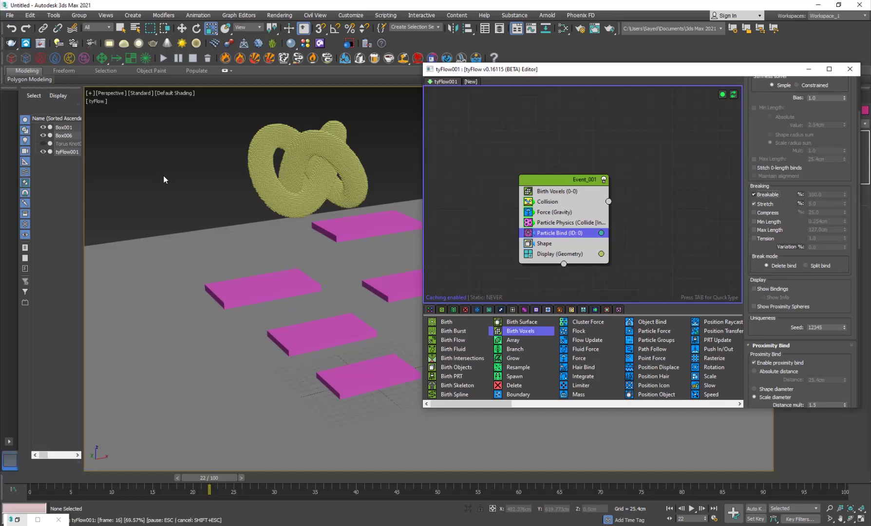
Play the simulation repeatedly and scrub to frame 53 to examine how the breakable torus knot crumbles over the slabs.
{"action": "middle_click_drag", "start_coordinate": [157, 161], "coordinate": [175, 189]}
{"action": "key", "text": "slash"}
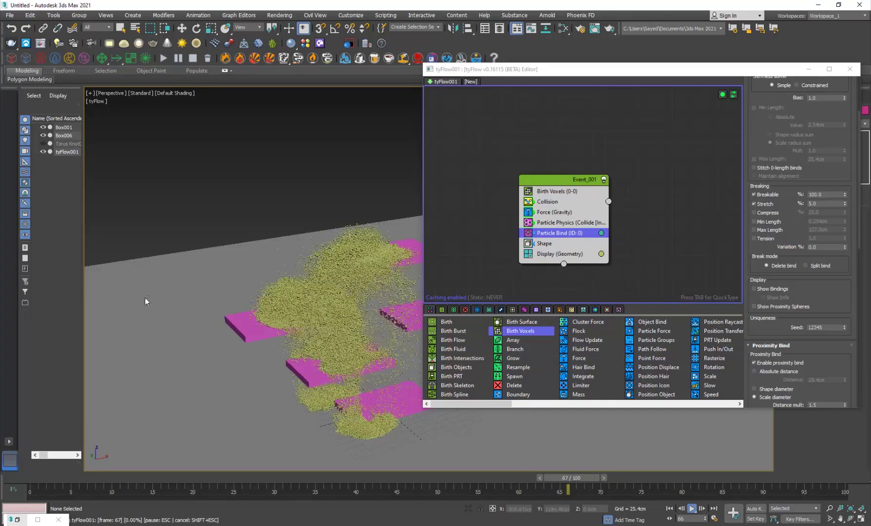
{"action": "key", "text": "Escape"}
{"action": "middle_click_drag", "start_coordinate": [313, 337], "coordinate": [309, 285]}
{"action": "left_click", "coordinate": [249, 481]}
{"action": "key", "text": "/"}
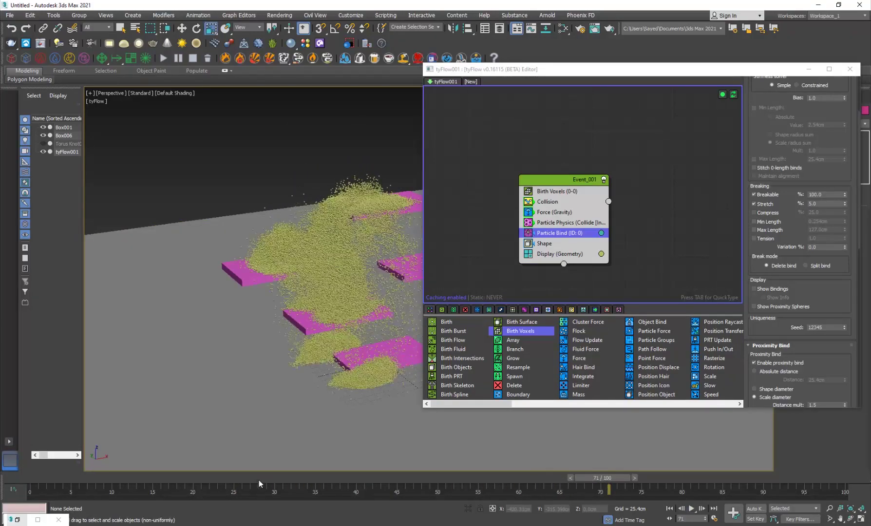
{"action": "left_click", "coordinate": [213, 477]}
{"action": "key", "text": "/"}
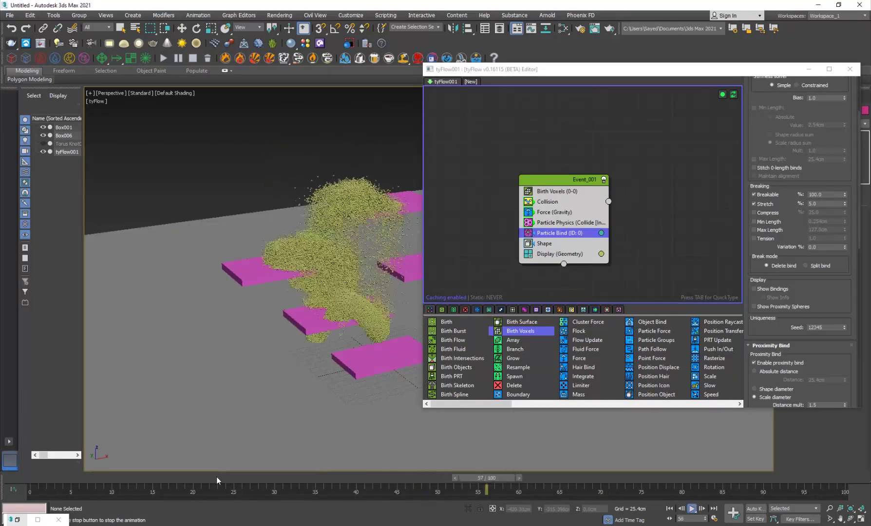
{"action": "left_click", "coordinate": [231, 482]}
{"action": "key", "text": "/"}
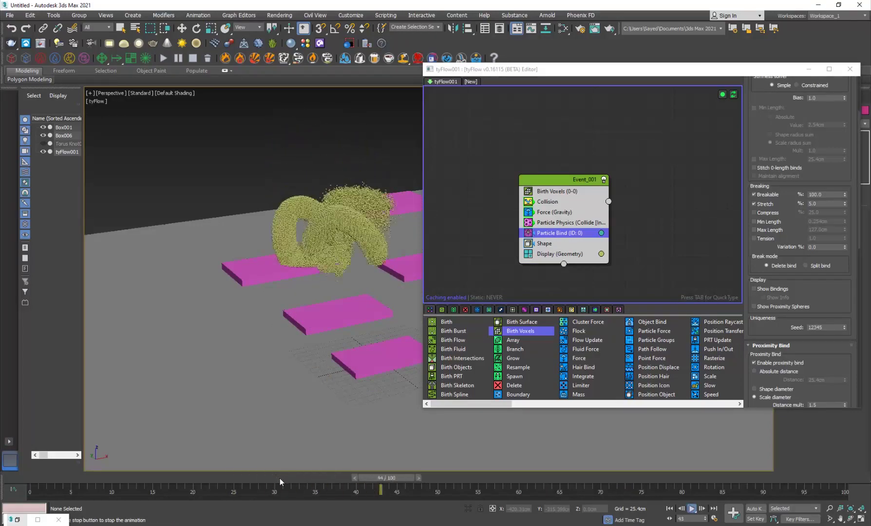
{"action": "left_click_drag", "start_coordinate": [230, 478], "coordinate": [459, 460]}
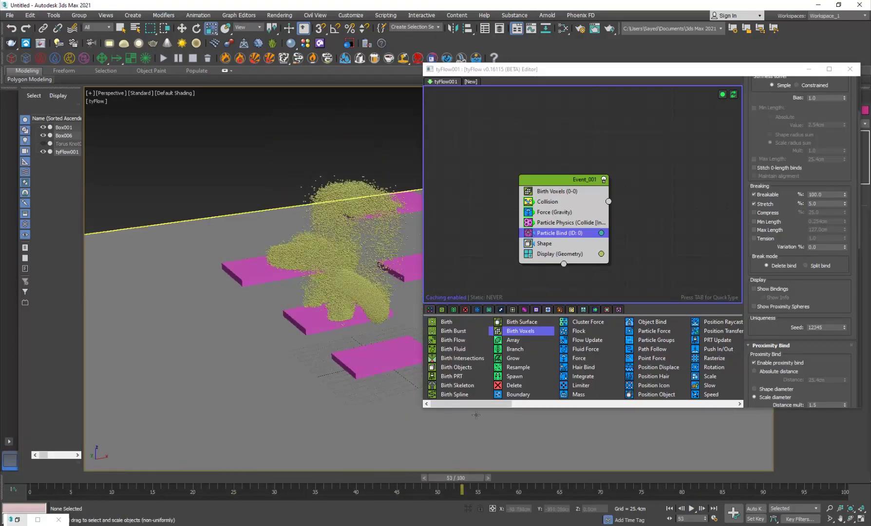
{"action": "middle_click_drag", "start_coordinate": [389, 358], "coordinate": [353, 360]}
Set the Proximity Bind distance multiplier to 2.0 and replay the simulation.
{"action": "scroll", "coordinate": [824, 356], "scroll_direction": "down", "scroll_amount": 5}
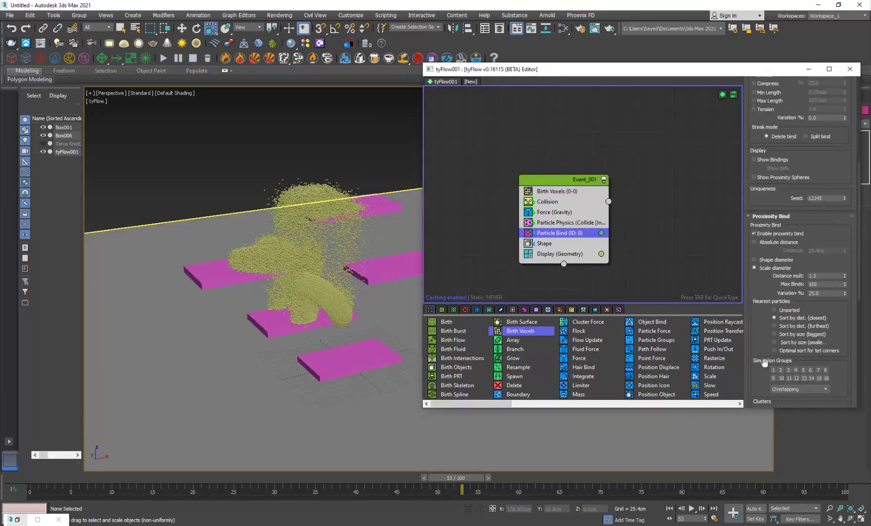
{"action": "scroll", "coordinate": [769, 331], "scroll_direction": "down", "scroll_amount": 1}
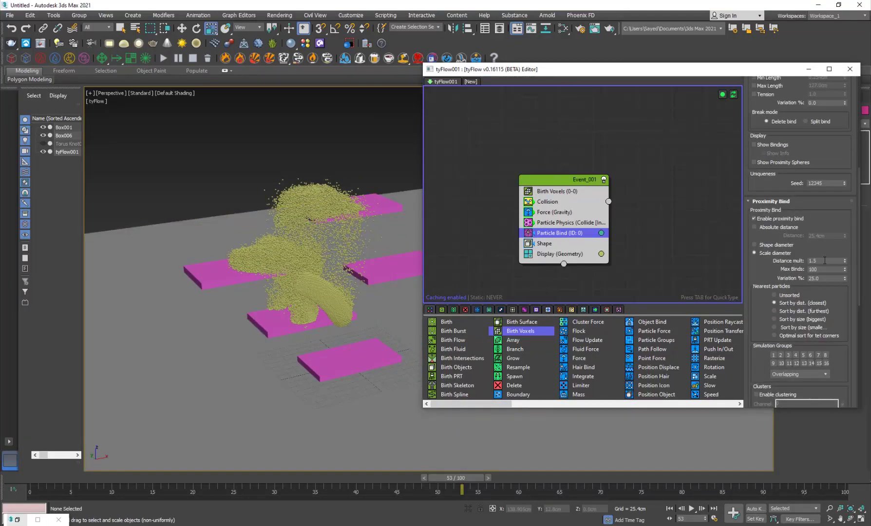
{"action": "left_click_drag", "start_coordinate": [235, 487], "coordinate": [193, 486]}
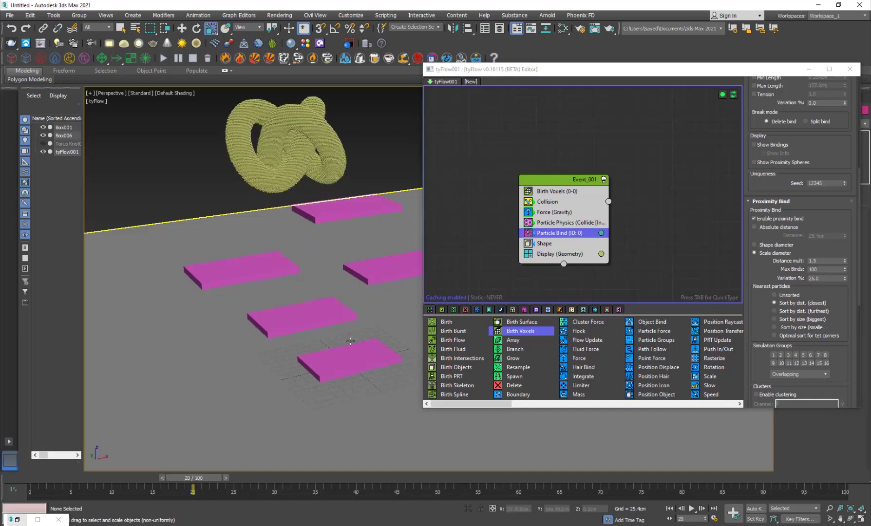
{"action": "middle_click_drag", "start_coordinate": [349, 339], "coordinate": [353, 352]}
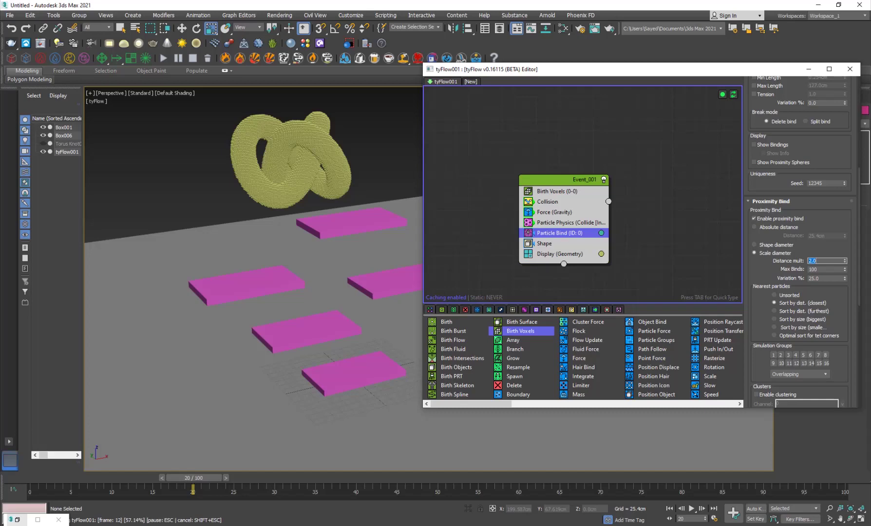
{"action": "left_click", "coordinate": [197, 178]}
{"action": "key", "text": "slash"}
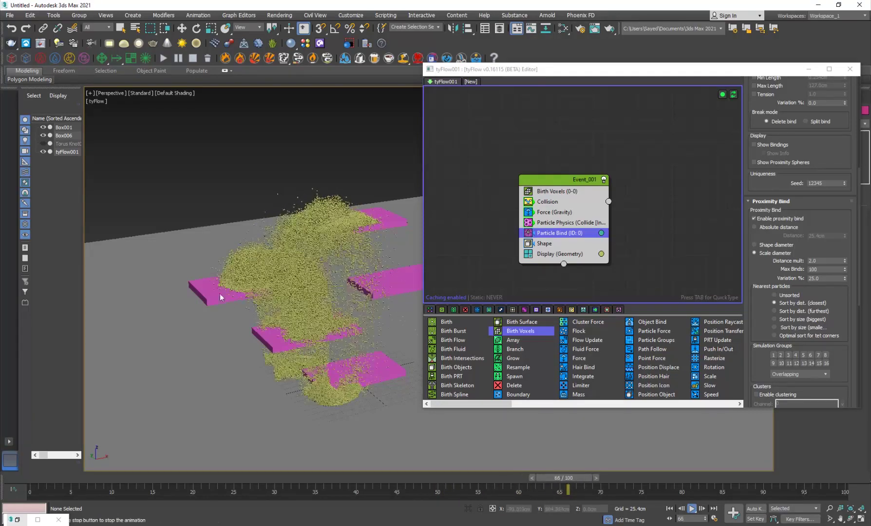
Set the Proximity Bind distance multiplier to 2.5, replay the simulation and return to frame 22.
{"action": "left_click", "coordinate": [219, 495]}
{"action": "mouse_move", "coordinate": [221, 482]}
{"action": "left_mouse_down"}
{"action": "mouse_move", "coordinate": [483, 477]}
{"action": "mouse_move", "coordinate": [226, 479]}
{"action": "left_mouse_up"}
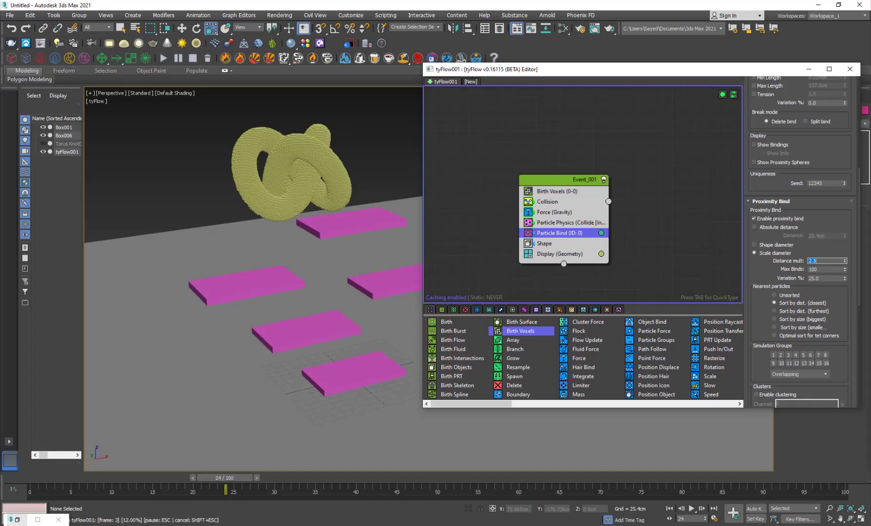
{"action": "left_click", "coordinate": [209, 74]}
{"action": "key", "text": "slash"}
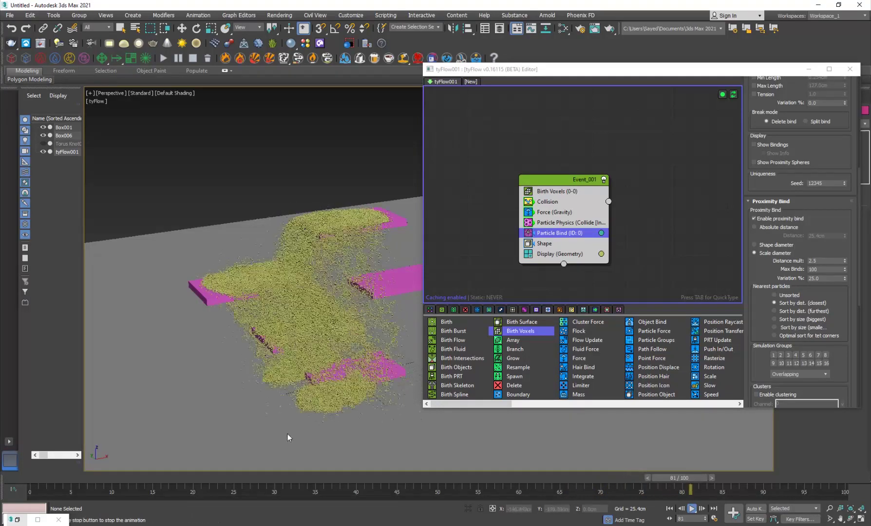
{"action": "left_click_drag", "start_coordinate": [220, 479], "coordinate": [245, 479]}
{"action": "middle_click_drag", "start_coordinate": [337, 322], "coordinate": [345, 345]}
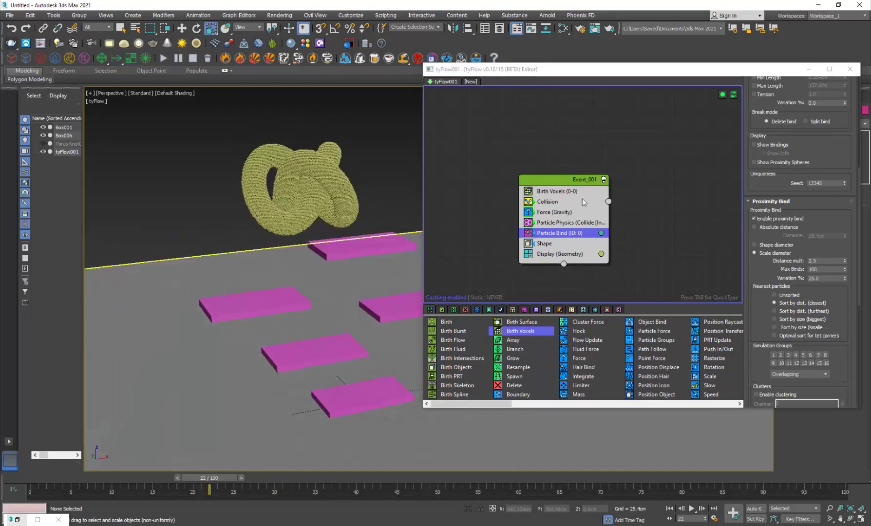
Add a Cluster operator directly below Birth Voxels in Event_001.
{"action": "key", "text": "Tab"}
{"action": "type", "text": "clus"}
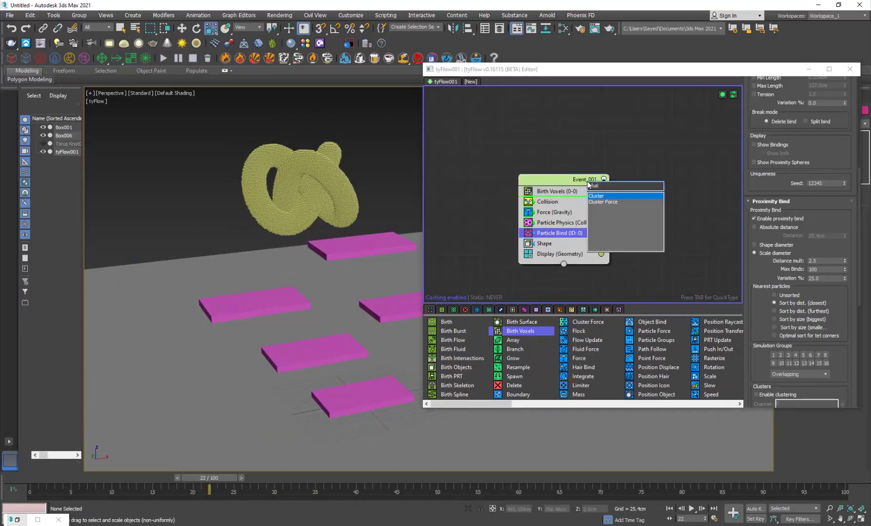
{"action": "type", "text": "t"}
{"action": "key", "text": "Return"}
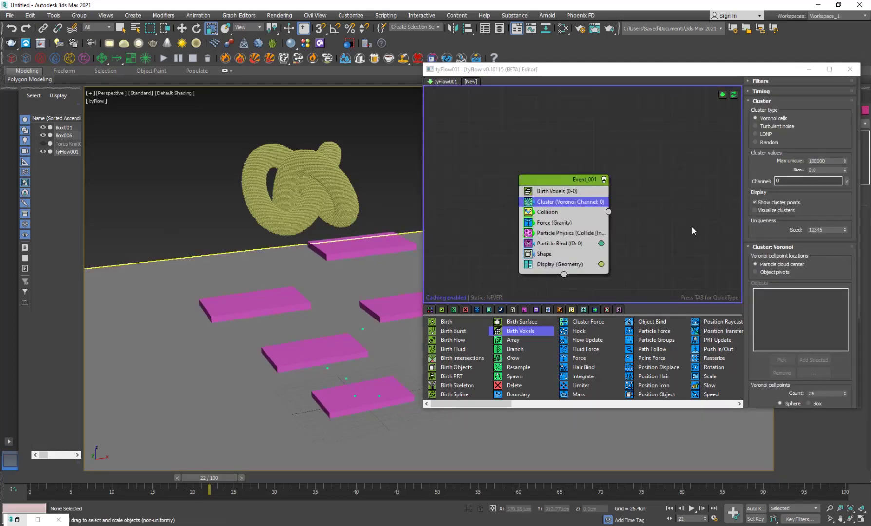
Turn on Visualize clusters for the Cluster operator and inspect the Voronoi clusters on the torus knot from several angles.
{"action": "left_click", "coordinate": [756, 211]}
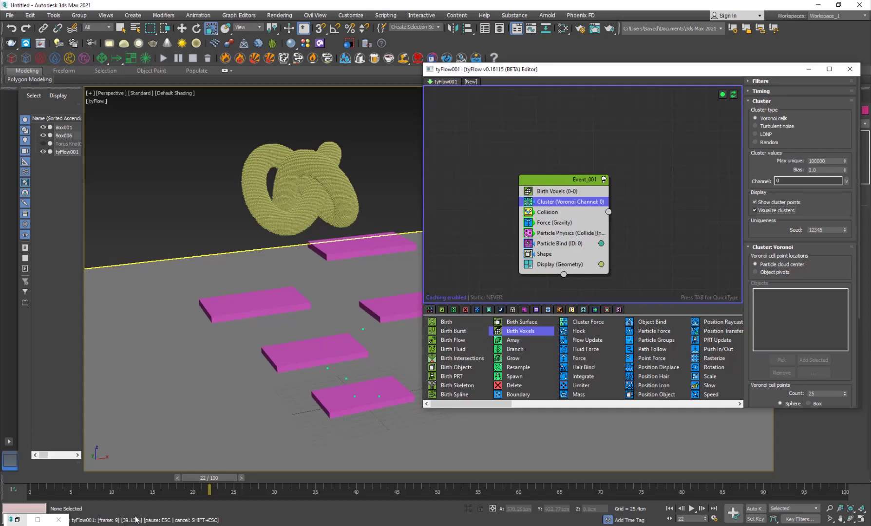
{"action": "middle_click_drag", "start_coordinate": [252, 163], "coordinate": [232, 191], "text": "alt"}
{"action": "scroll", "coordinate": [281, 331], "scroll_direction": "up", "scroll_amount": 5}
{"action": "middle_click_drag", "start_coordinate": [186, 340], "coordinate": [201, 269], "text": "alt"}
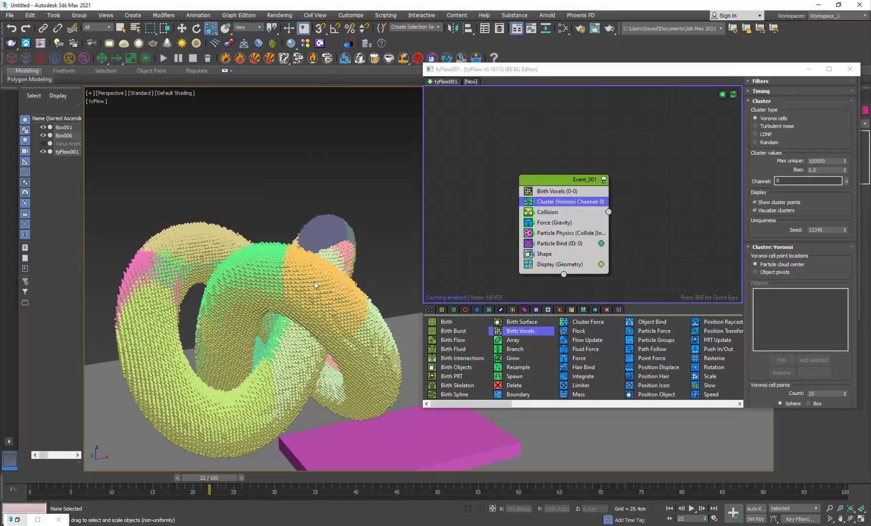
{"action": "middle_click_drag", "start_coordinate": [316, 312], "coordinate": [290, 356], "text": "alt"}
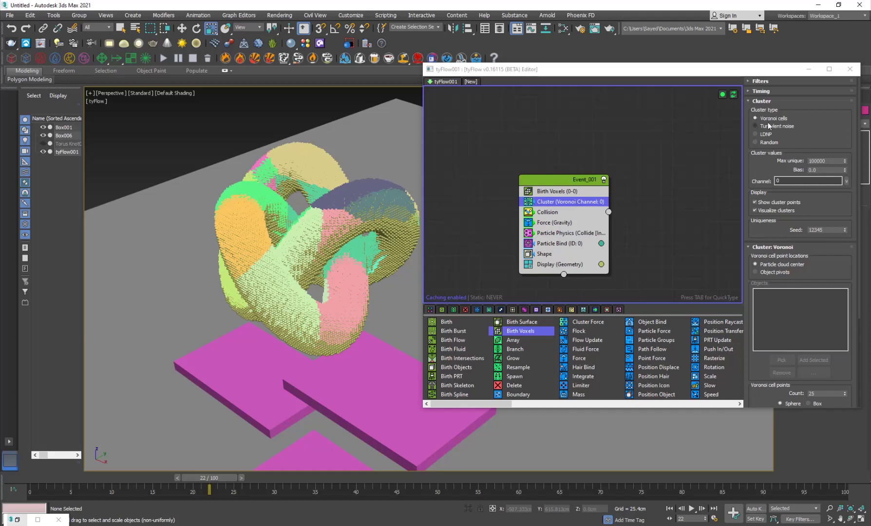
Set the Cluster operator's Voronoi cell point count to 100.
{"action": "scroll", "coordinate": [823, 269], "scroll_direction": "down", "scroll_amount": 5}
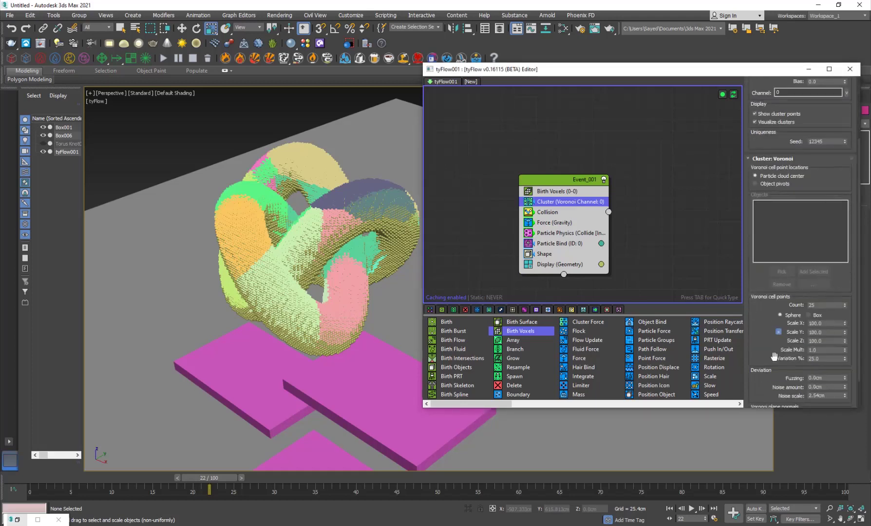
{"action": "double_click", "coordinate": [826, 269]}
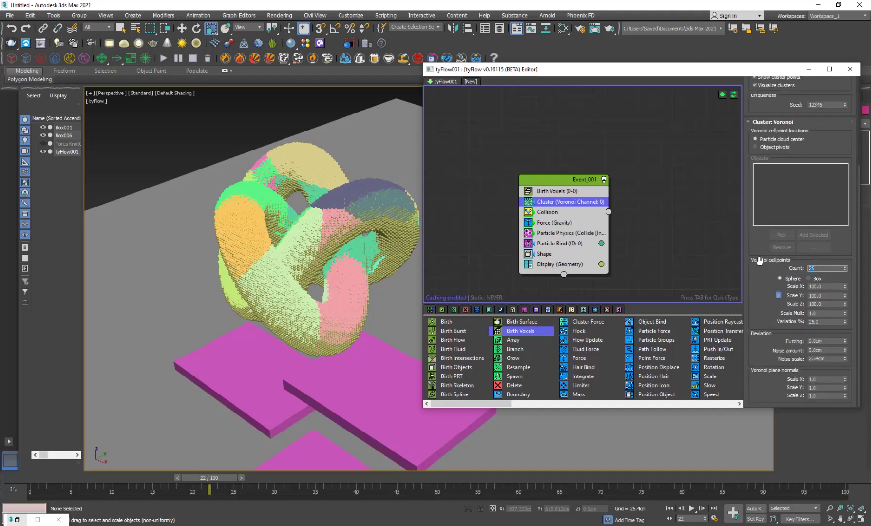
{"action": "type", "text": "100"}
{"action": "key", "text": "Return"}
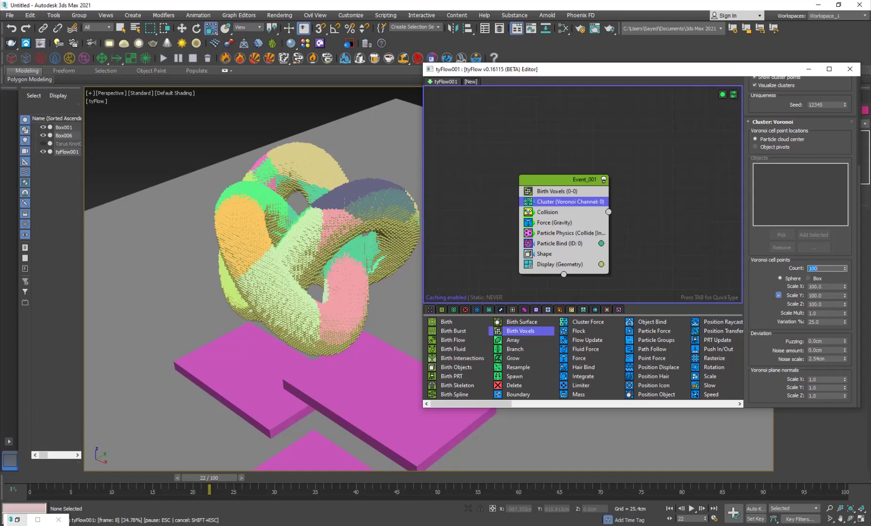
{"action": "middle_click_drag", "start_coordinate": [354, 288], "coordinate": [378, 271], "text": "alt"}
Set the Voronoi cell point scale to 50 on all axes and inspect the clusters on the torus knot.
{"action": "left_click", "coordinate": [831, 285]}
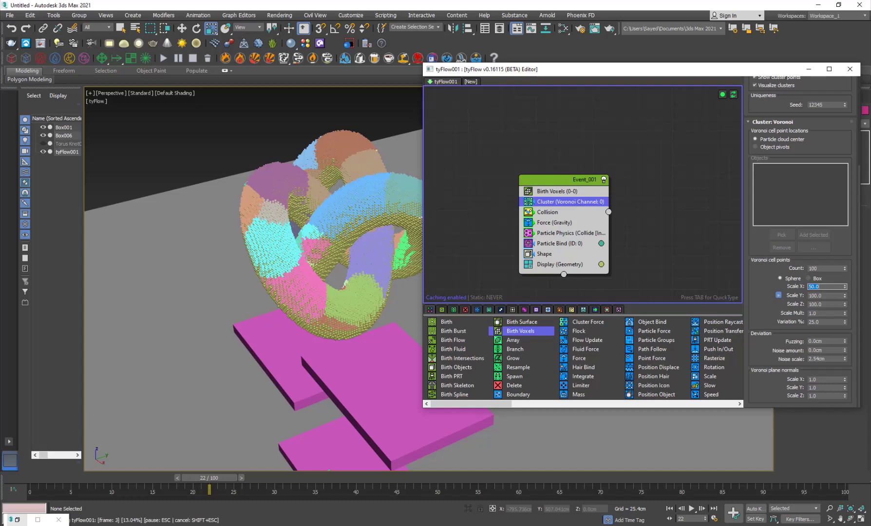
{"action": "key", "text": "Return"}
{"action": "middle_click_drag", "start_coordinate": [308, 235], "coordinate": [331, 246], "text": "alt"}
{"action": "middle_click_drag", "start_coordinate": [295, 359], "coordinate": [313, 320], "text": "alt"}
{"action": "scroll", "coordinate": [313, 331], "scroll_direction": "down", "scroll_amount": 5}
{"action": "middle_click_drag", "start_coordinate": [319, 352], "coordinate": [320, 273], "text": "alt"}
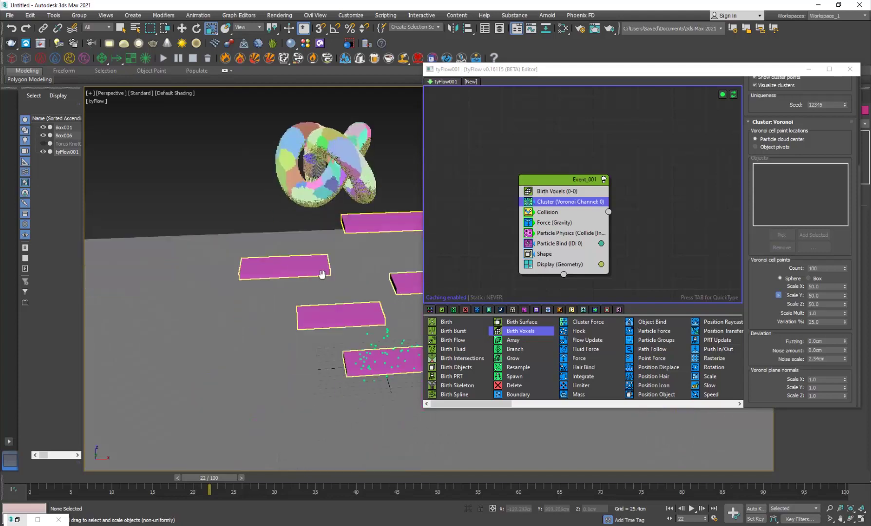
Play the simulation with the cluster colours shown and stop at frame 72.
{"action": "key", "text": "/"}
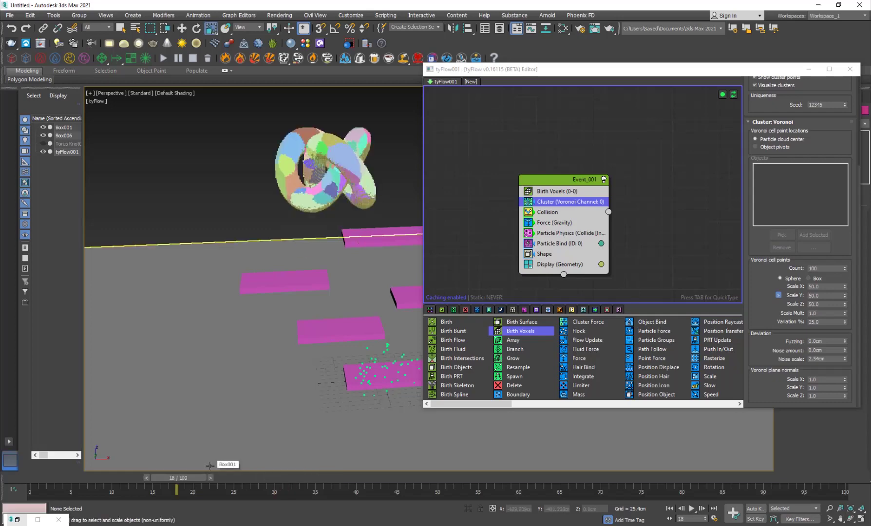
{"action": "key", "text": "/"}
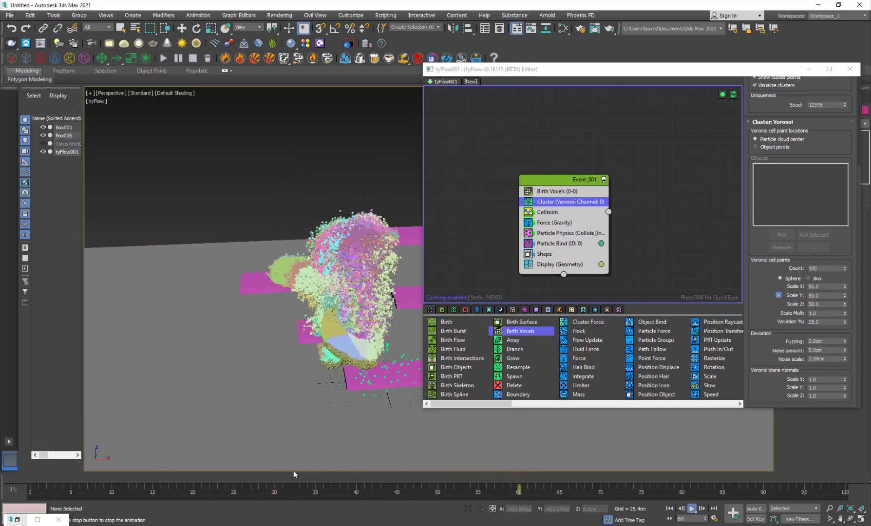
{"action": "key", "text": "/"}
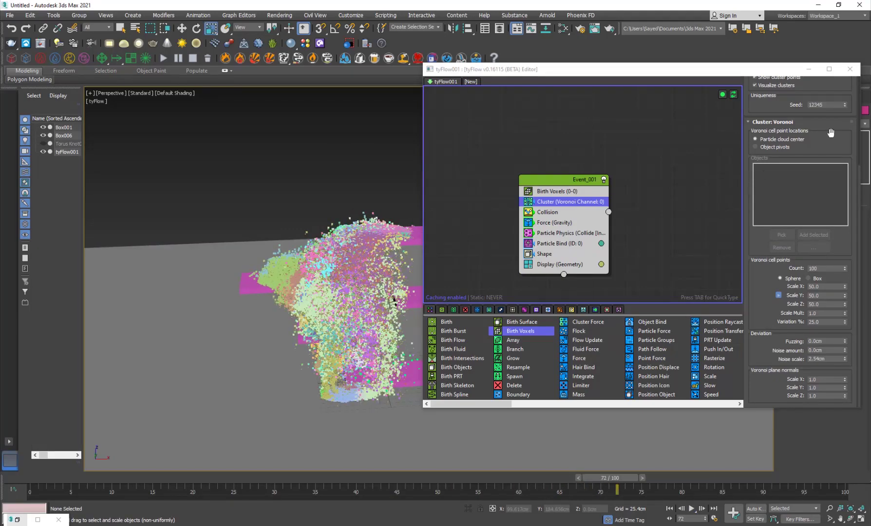
Turn off Visualize clusters for the Cluster operator and replay the knot's fall over the slabs, stopping at frame 73.
{"action": "scroll", "coordinate": [823, 146], "scroll_direction": "up", "scroll_amount": 3}
{"action": "scroll", "coordinate": [795, 203], "scroll_direction": "up", "scroll_amount": 1}
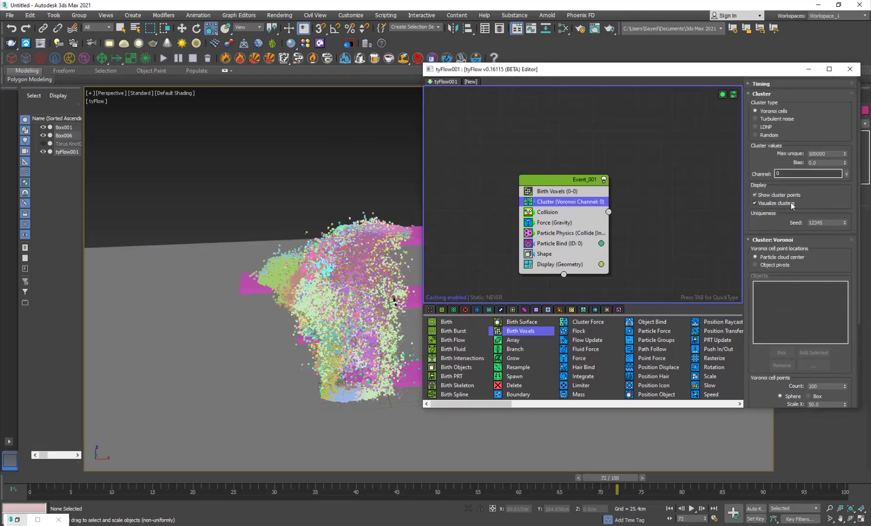
{"action": "left_click", "coordinate": [256, 179]}
{"action": "scroll", "coordinate": [359, 360], "scroll_direction": "up", "scroll_amount": 3}
{"action": "middle_click_drag", "start_coordinate": [339, 393], "coordinate": [316, 318], "text": "alt"}
{"action": "key", "text": "/"}
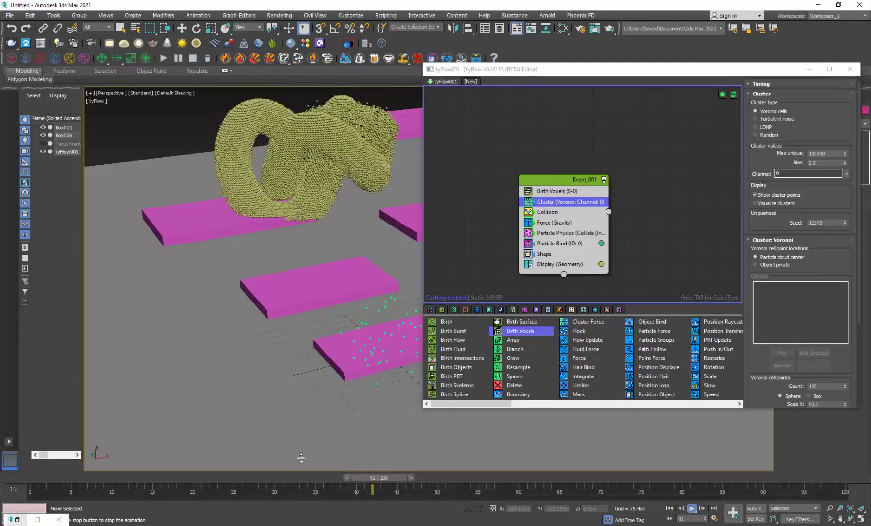
{"action": "key", "text": "r"}
{"action": "left_click_drag", "start_coordinate": [299, 477], "coordinate": [616, 460]}
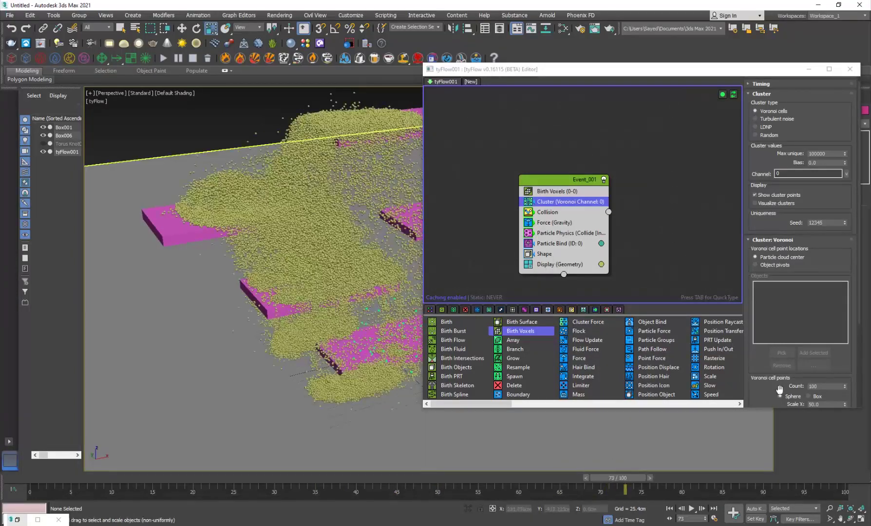
Replay the simulation to examine how the knot breaks apart on the slabs, and review the Birth Voxels settings.
{"action": "scroll", "coordinate": [787, 385], "scroll_direction": "down", "scroll_amount": 2}
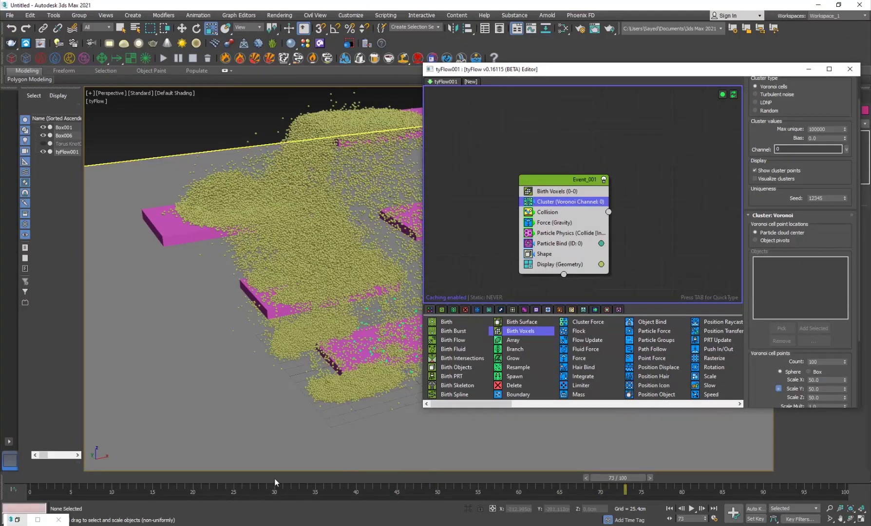
{"action": "key", "text": "/"}
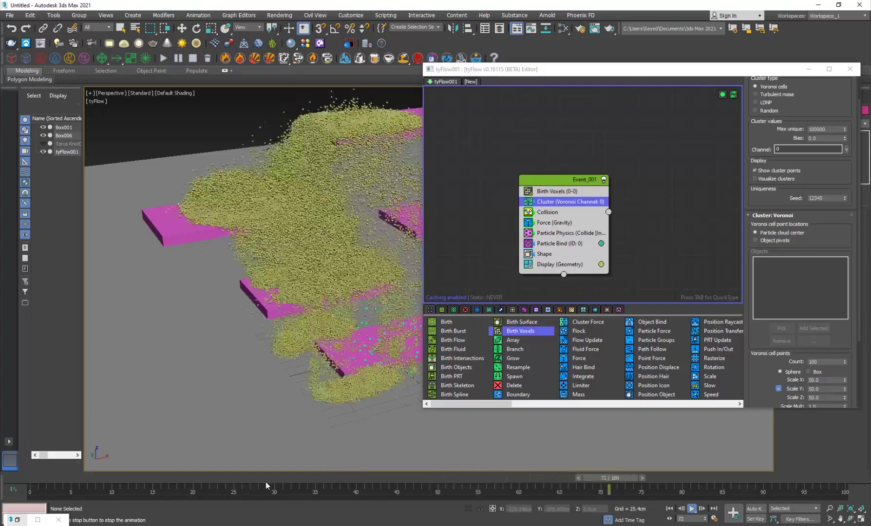
{"action": "key", "text": "/"}
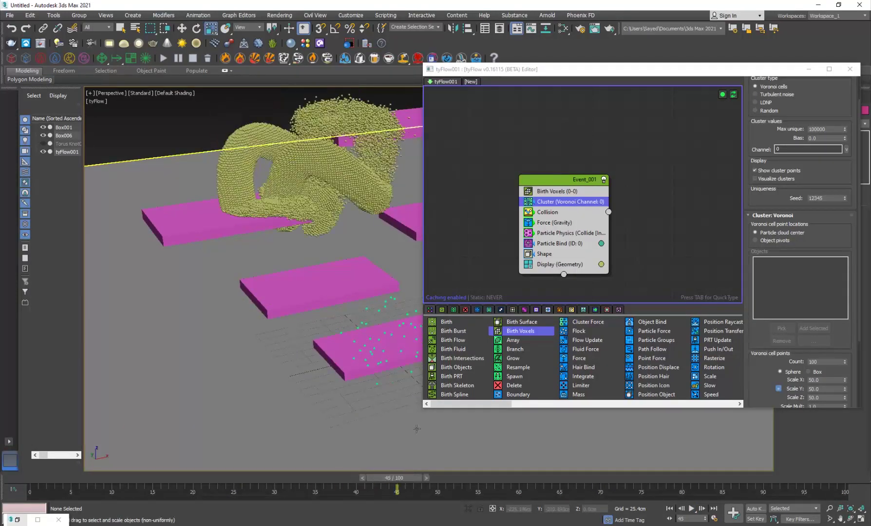
{"action": "left_click", "coordinate": [574, 191]}
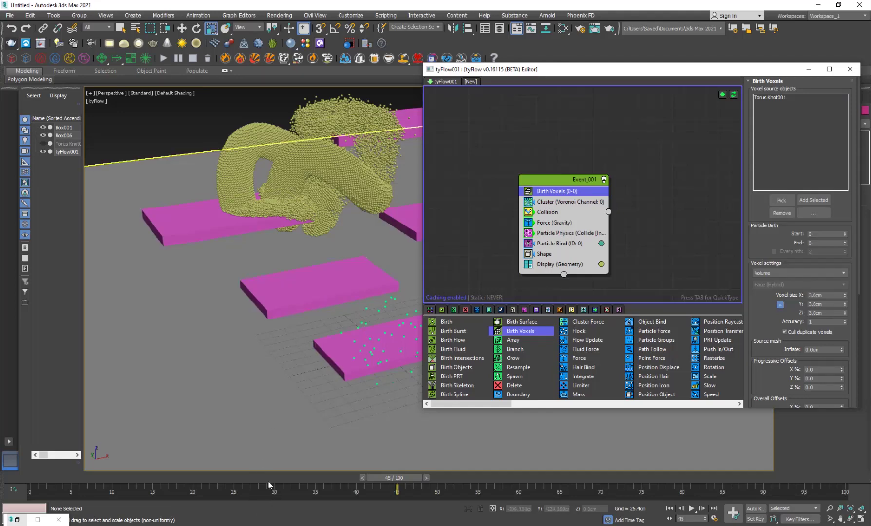
{"action": "left_click", "coordinate": [244, 475]}
{"action": "key", "text": "/"}
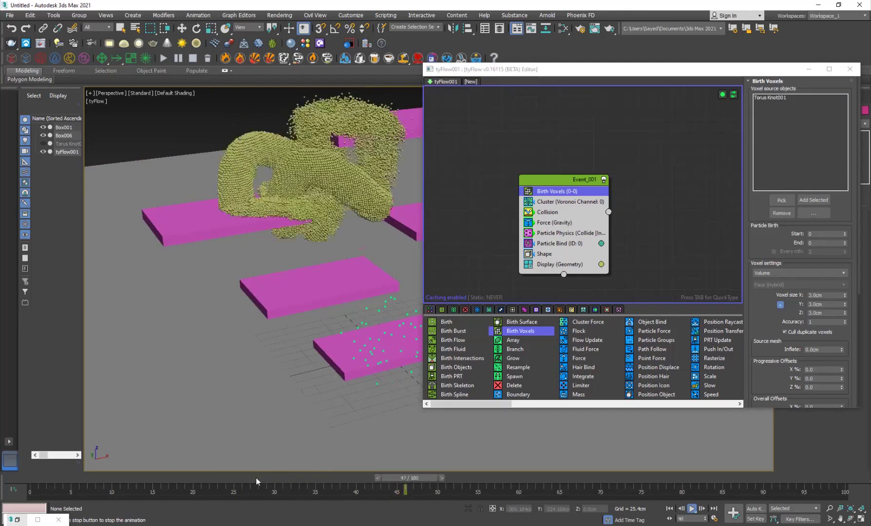
{"action": "key", "text": "r"}
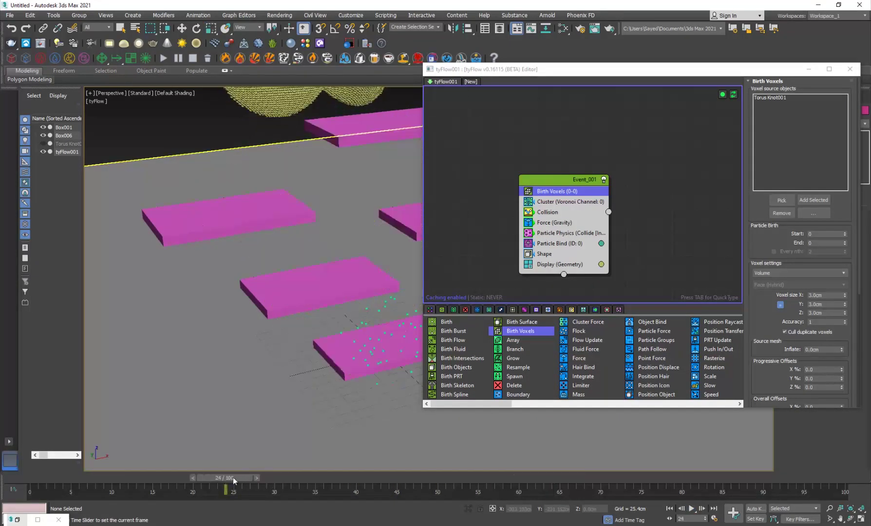
{"action": "scroll", "coordinate": [787, 341], "scroll_direction": "down", "scroll_amount": 5}
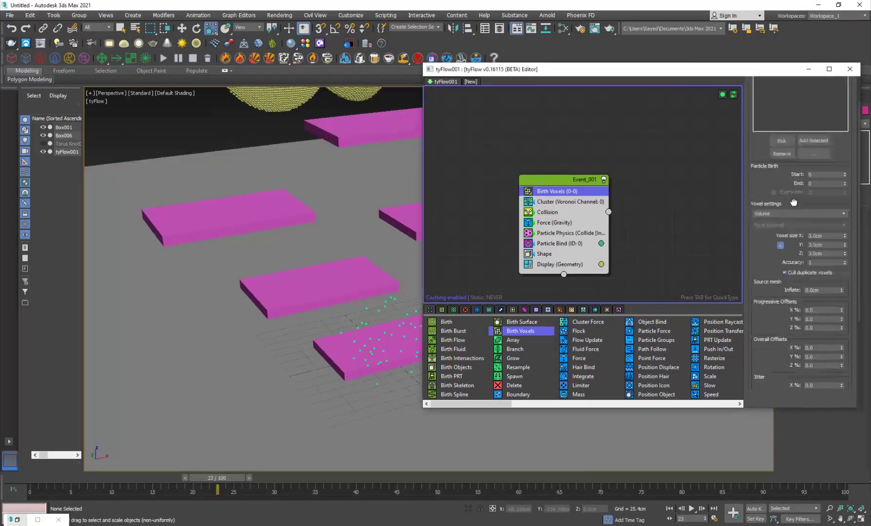
Set the Particle Bind operator's Stretch breaking threshold to 10%.
{"action": "left_click", "coordinate": [558, 247]}
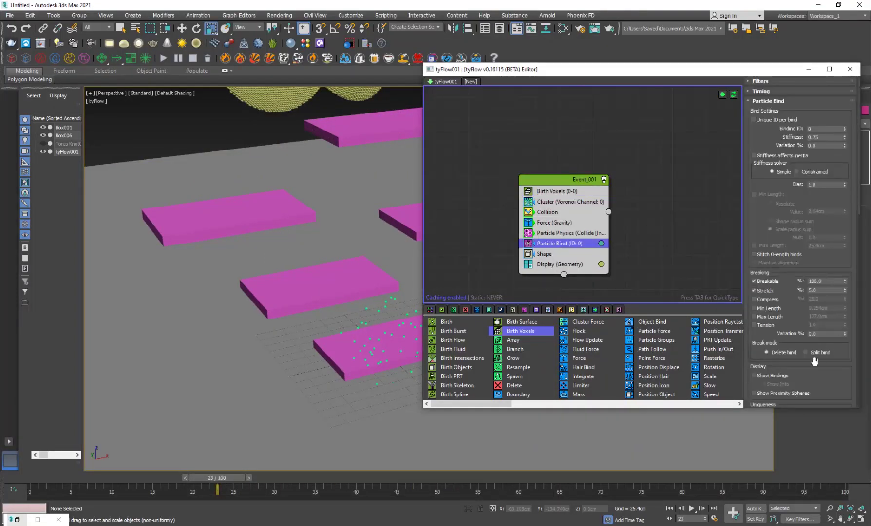
{"action": "scroll", "coordinate": [818, 180], "scroll_direction": "up", "scroll_amount": 2}
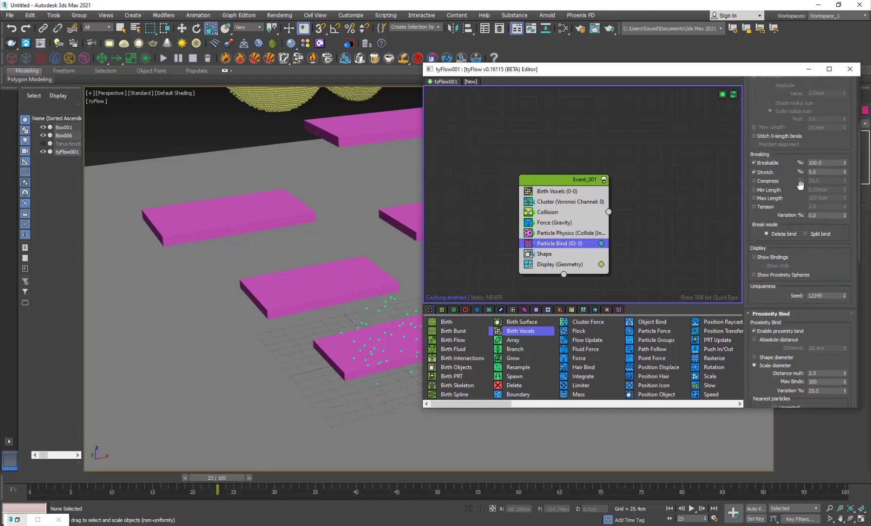
{"action": "left_click", "coordinate": [810, 171]}
{"action": "middle_click_drag", "start_coordinate": [316, 264], "coordinate": [319, 332]}
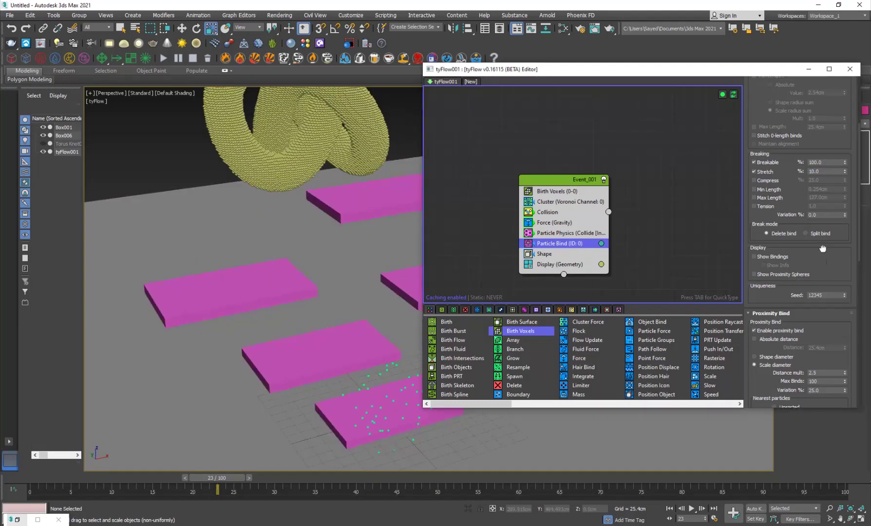
Set the Proximity Bind distance multiplier to 3.0.
{"action": "scroll", "coordinate": [781, 335], "scroll_direction": "down", "scroll_amount": 5}
{"action": "scroll", "coordinate": [765, 300], "scroll_direction": "down", "scroll_amount": 1}
{"action": "scroll", "coordinate": [774, 298], "scroll_direction": "up", "scroll_amount": 1}
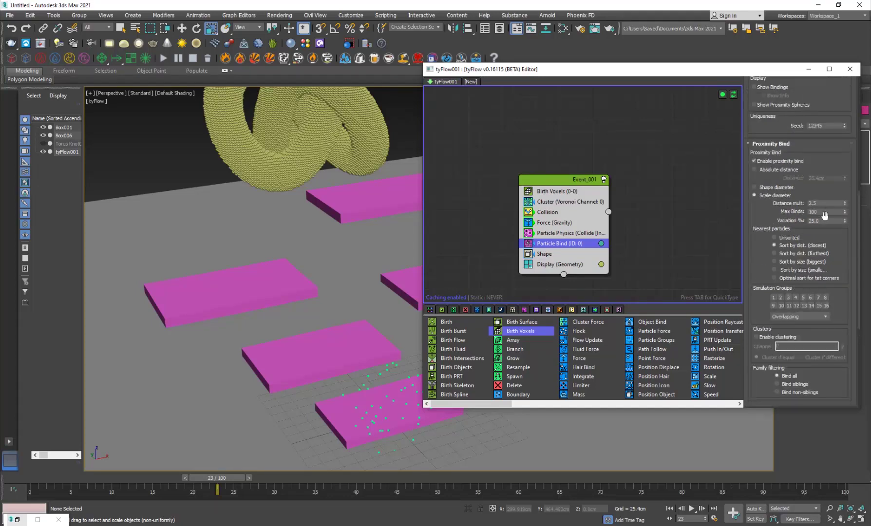
{"action": "left_click", "coordinate": [824, 203]}
{"action": "type", "text": "3"}
{"action": "key", "text": "Return"}
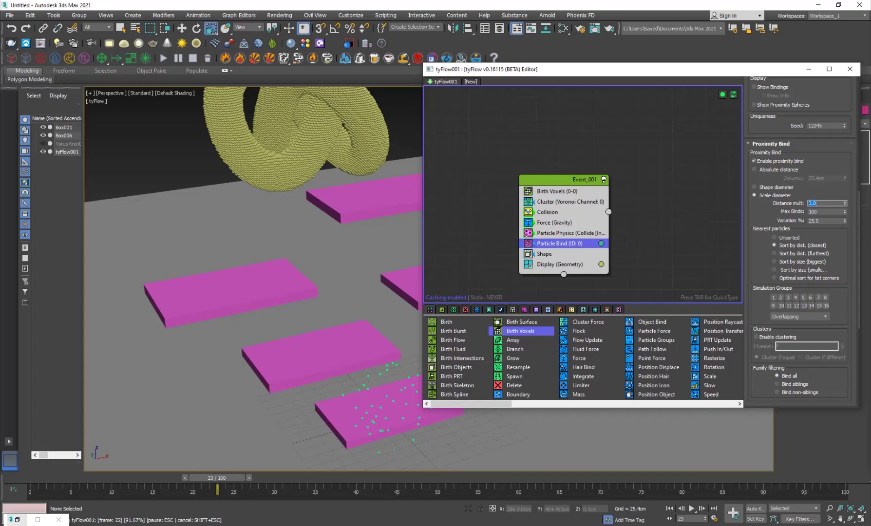
Replay the simulation to examine the crumbling knot from farther away and up close, and return to frame 35.
{"action": "scroll", "coordinate": [218, 185], "scroll_direction": "down", "scroll_amount": 5}
{"action": "key", "text": "/"}
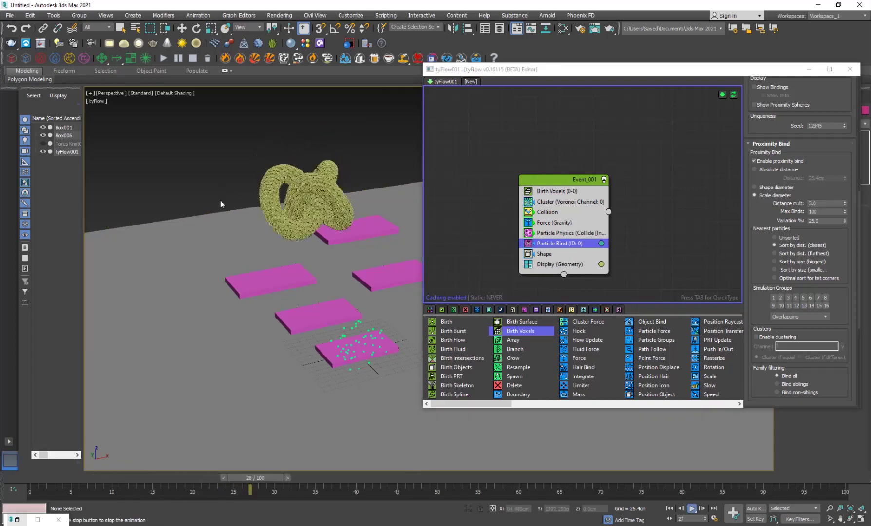
{"action": "key", "text": "r"}
{"action": "key", "text": "/"}
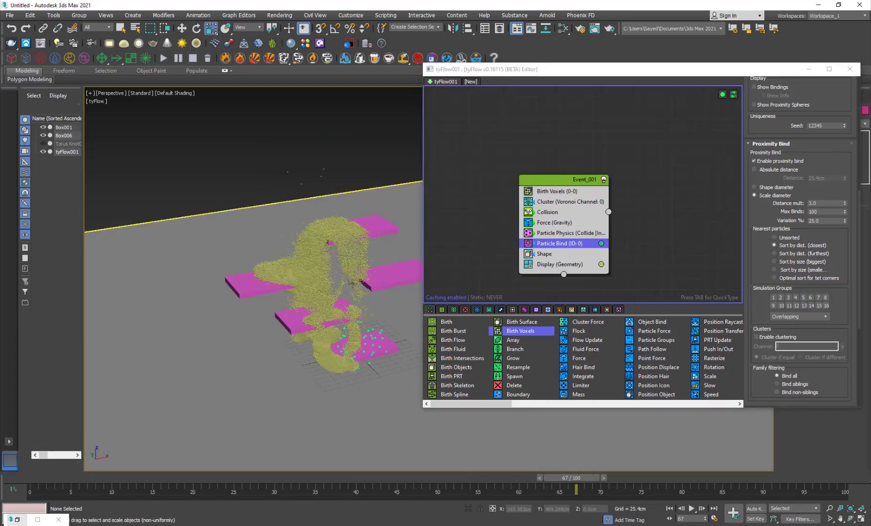
{"action": "scroll", "coordinate": [354, 288], "scroll_direction": "up", "scroll_amount": 5}
{"action": "key", "text": "/"}
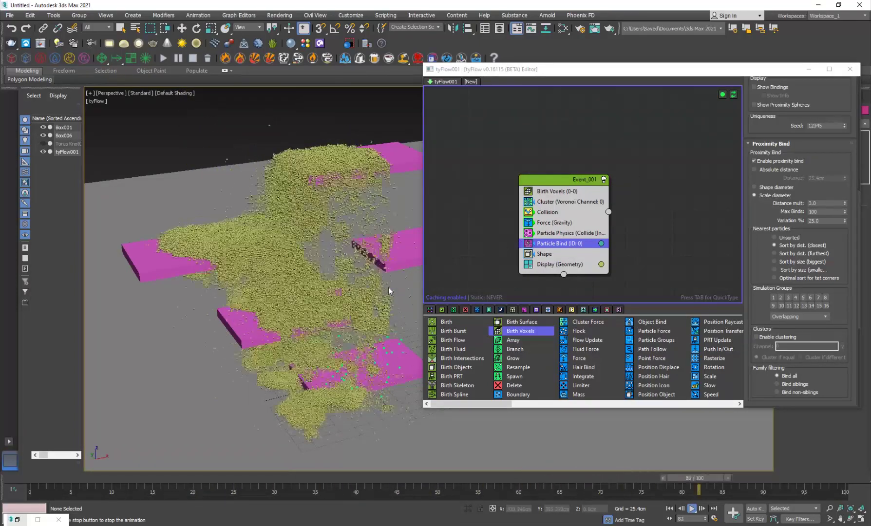
{"action": "left_click_drag", "start_coordinate": [346, 480], "coordinate": [316, 480]}
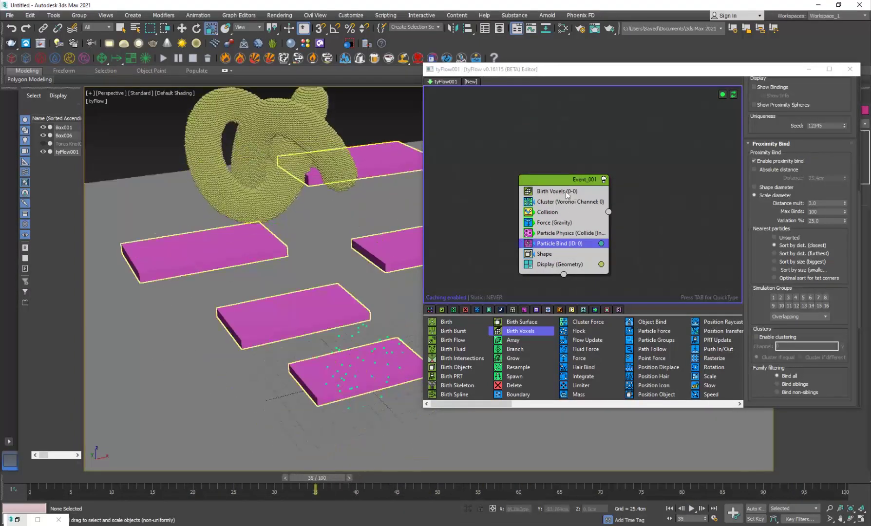
Go to frame 0 and set the Birth Voxels voxel size to 2.4 cm on all axes.
{"action": "left_click", "coordinate": [569, 191]}
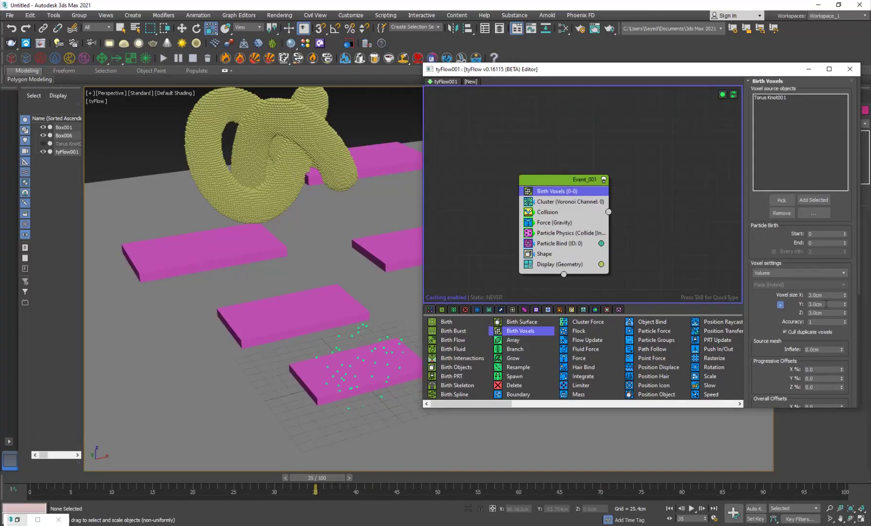
{"action": "double_click", "coordinate": [829, 297]}
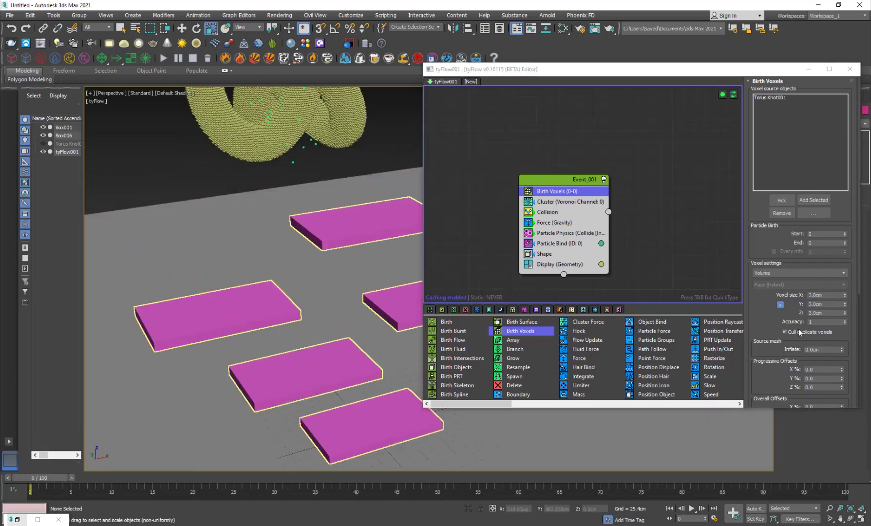
{"action": "left_click_drag", "start_coordinate": [830, 297], "coordinate": [707, 302]}
{"action": "type", "text": "2.4"}
{"action": "key", "text": "Return"}
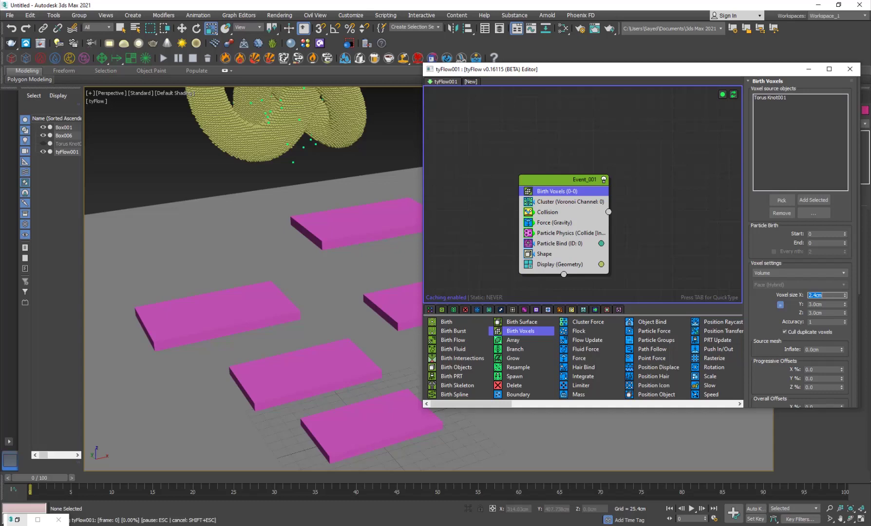
{"action": "middle_click_drag", "start_coordinate": [282, 196], "coordinate": [289, 272]}
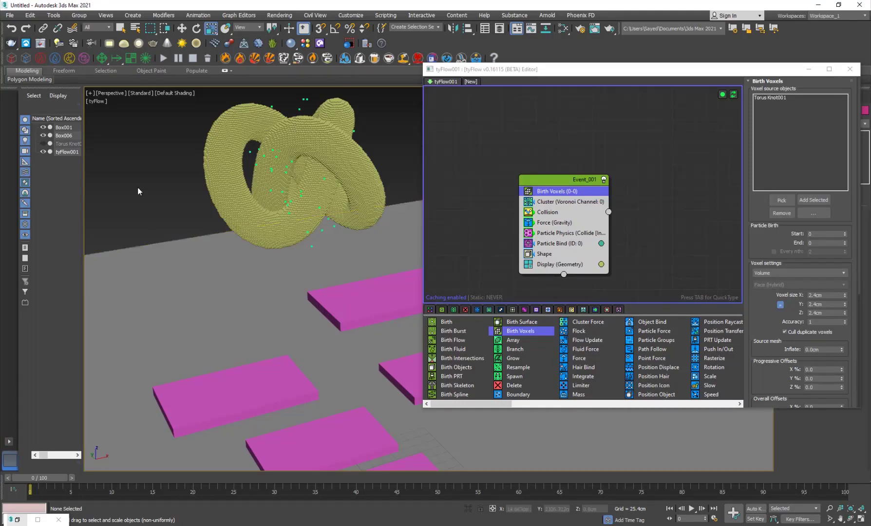
Add a VRayMtl to the Slate Material Editor view, and collapse the existing Standard material and place it below.
{"action": "key", "text": "m"}
{"action": "middle_click_drag", "start_coordinate": [466, 184], "coordinate": [476, 222]}
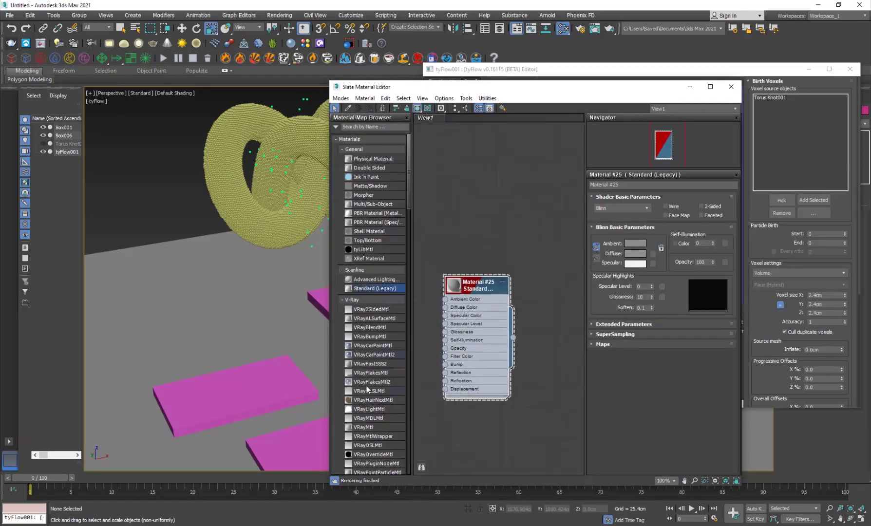
{"action": "left_click_drag", "start_coordinate": [380, 418], "coordinate": [499, 195]}
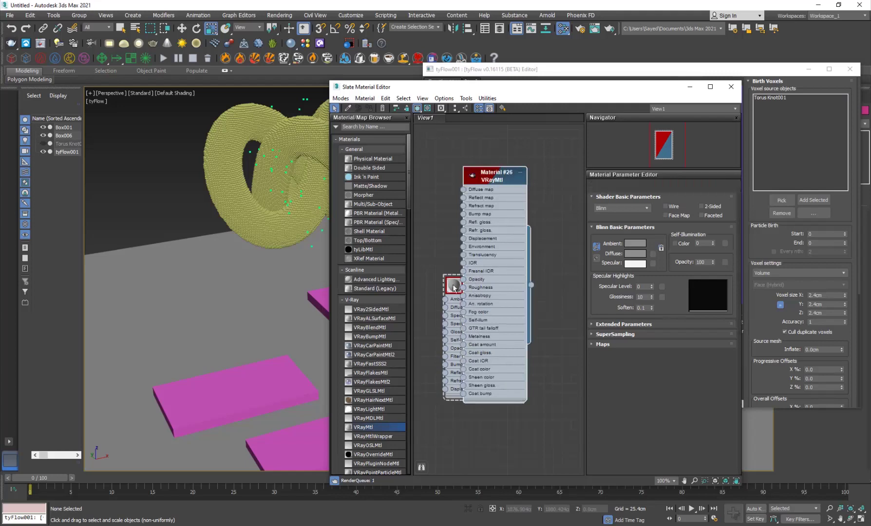
{"action": "left_click", "coordinate": [446, 307]}
{"action": "left_click_drag", "start_coordinate": [504, 279], "coordinate": [459, 419]}
{"action": "left_click", "coordinate": [483, 321]}
Set the VRayMtl's diffuse colour to a sandy orange (RGB 210, 127, 38) and collapse its node.
{"action": "left_click", "coordinate": [497, 184]}
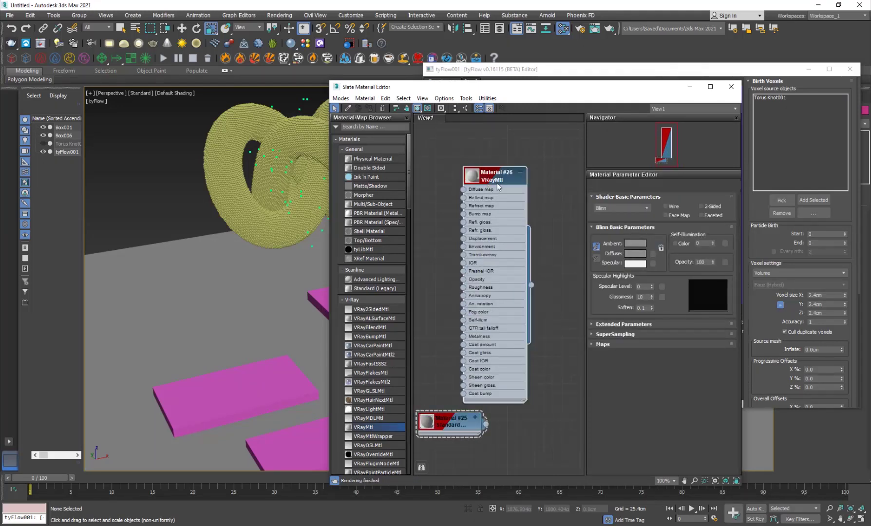
{"action": "left_click", "coordinate": [638, 206]}
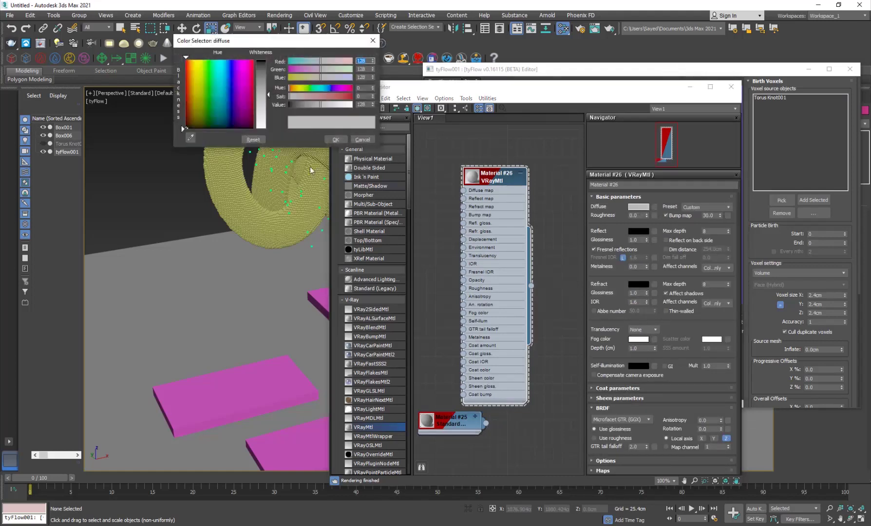
{"action": "left_click", "coordinate": [191, 78]}
{"action": "left_click_drag", "start_coordinate": [268, 94], "coordinate": [269, 59]}
{"action": "left_click_drag", "start_coordinate": [335, 105], "coordinate": [340, 112]}
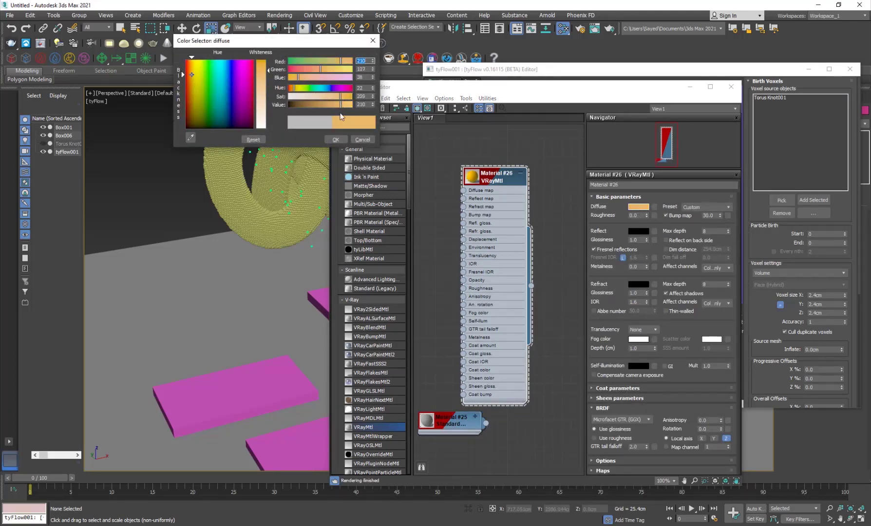
{"action": "left_click", "coordinate": [334, 139]}
{"action": "left_click", "coordinate": [520, 173]}
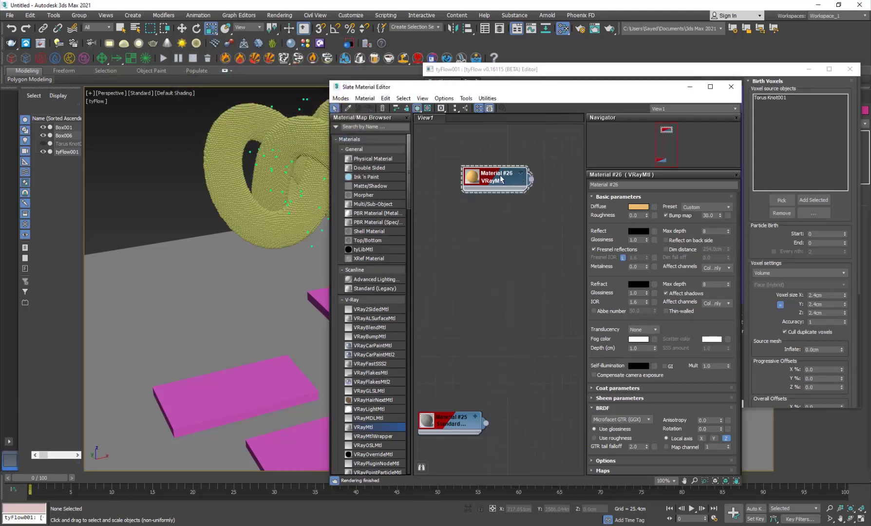
Duplicate the sandy orange VRayMtl below it and change the copy's diffuse colour to a less saturated pale beige.
{"action": "left_click_drag", "start_coordinate": [498, 179], "coordinate": [512, 235], "text": "shift"}
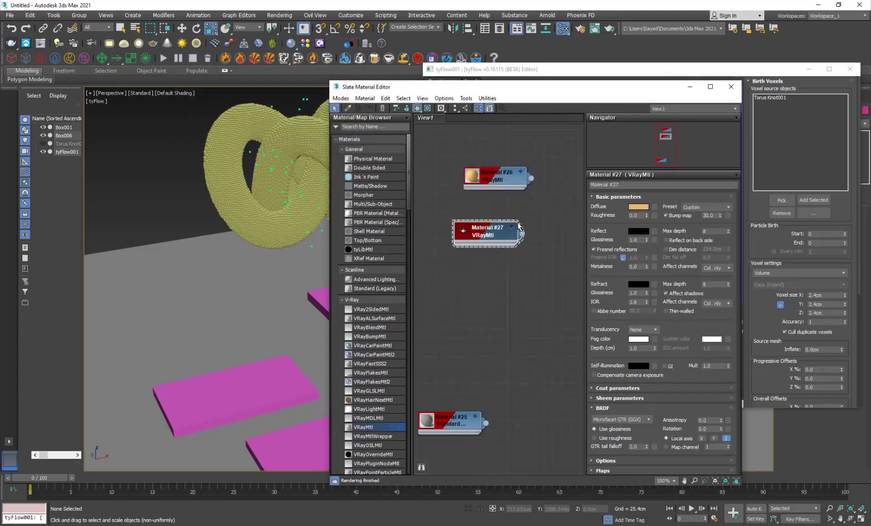
{"action": "left_click", "coordinate": [638, 207]}
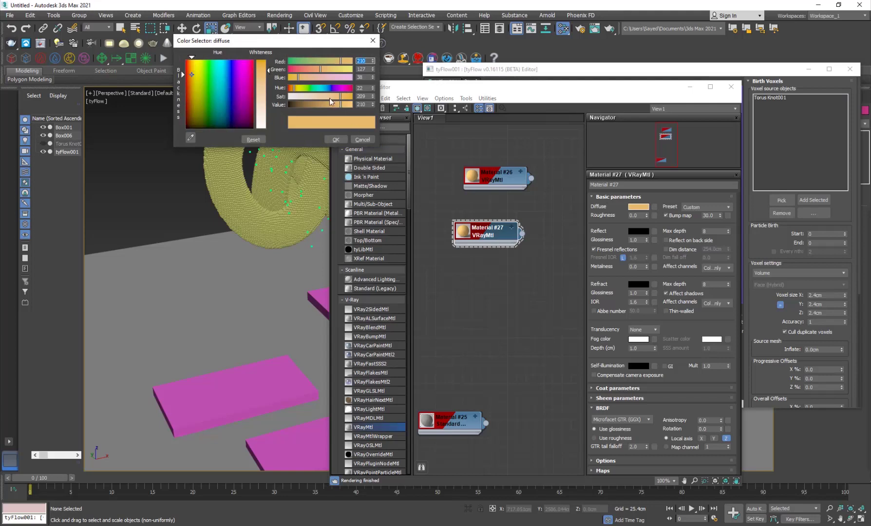
{"action": "left_click_drag", "start_coordinate": [330, 98], "coordinate": [321, 97]}
{"action": "left_click", "coordinate": [335, 140]}
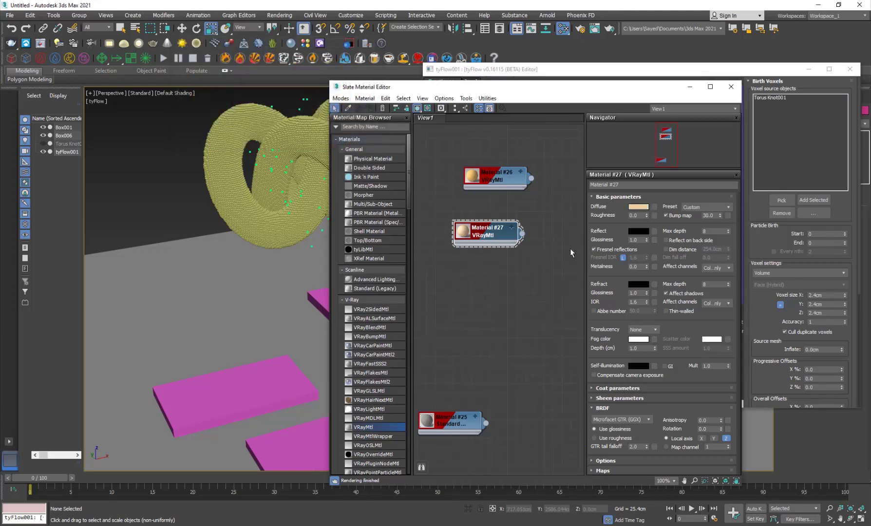
Duplicate the pale beige VRayMtl and give the new copy a darker golden-brown diffuse colour.
{"action": "mouse_move", "coordinate": [493, 237]}
{"action": "left_mouse_down"}
{"action": "mouse_move", "coordinate": [498, 277]}
{"action": "mouse_move", "coordinate": [492, 221]}
{"action": "mouse_move", "coordinate": [503, 281]}
{"action": "mouse_move", "coordinate": [507, 275]}
{"action": "left_mouse_up"}
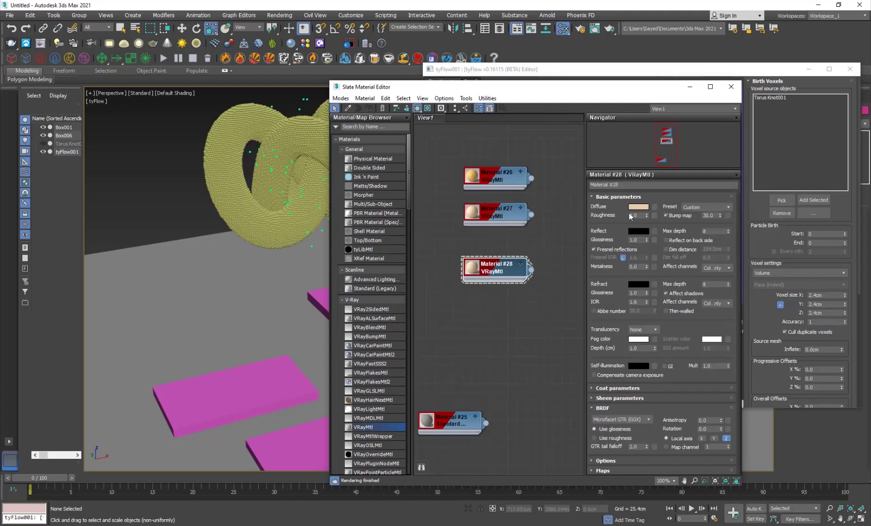
{"action": "left_click", "coordinate": [638, 206]}
{"action": "mouse_move", "coordinate": [331, 105]}
{"action": "left_mouse_down"}
{"action": "mouse_move", "coordinate": [324, 106]}
{"action": "mouse_move", "coordinate": [339, 102]}
{"action": "left_mouse_up"}
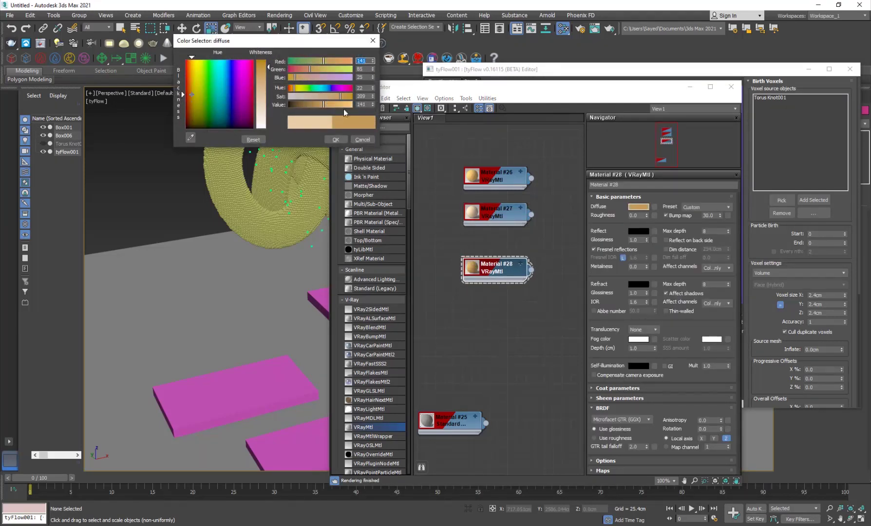
{"action": "left_click", "coordinate": [334, 141]}
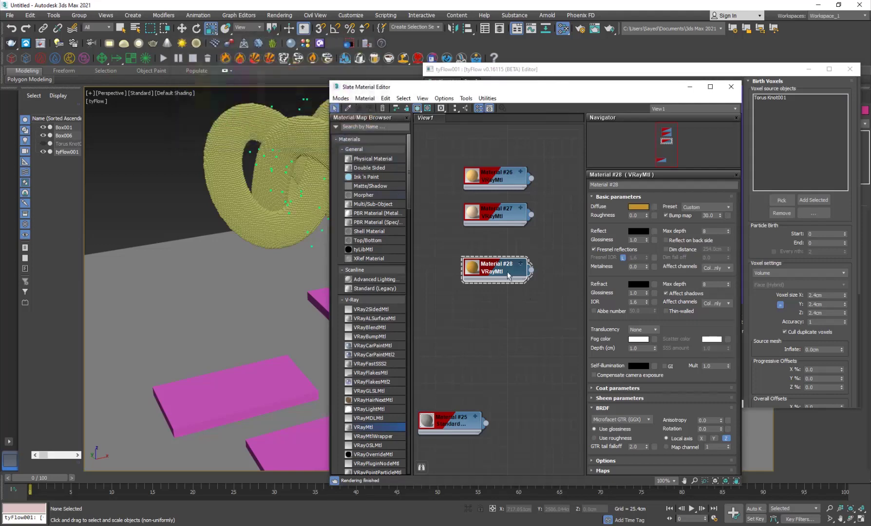
Duplicate the golden-brown VRayMtl and give the fourth material a muted yellowish-tan diffuse colour.
{"action": "left_click_drag", "start_coordinate": [498, 272], "coordinate": [495, 308], "text": "shift"}
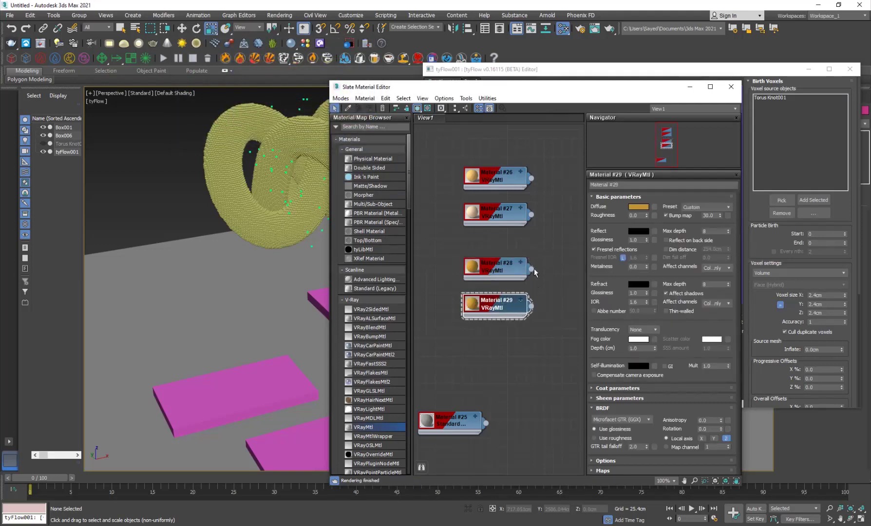
{"action": "left_click", "coordinate": [636, 206]}
{"action": "left_click", "coordinate": [262, 114]}
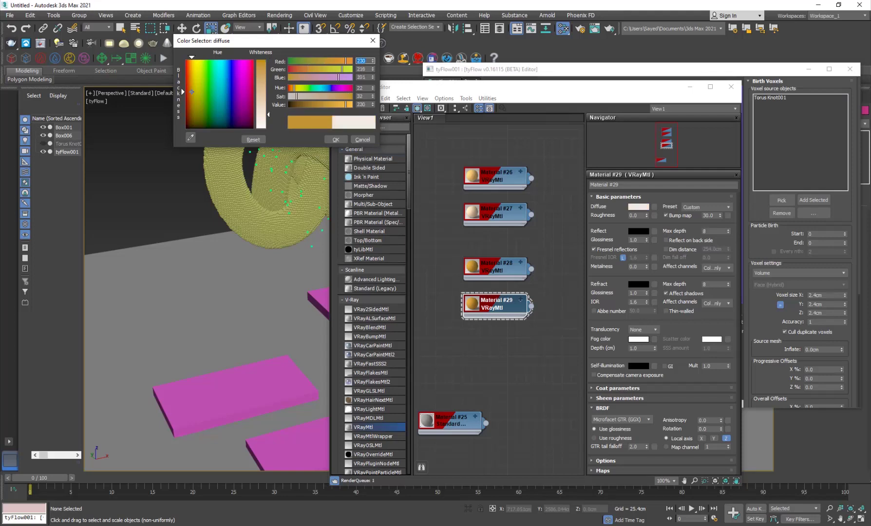
{"action": "left_click", "coordinate": [315, 98]}
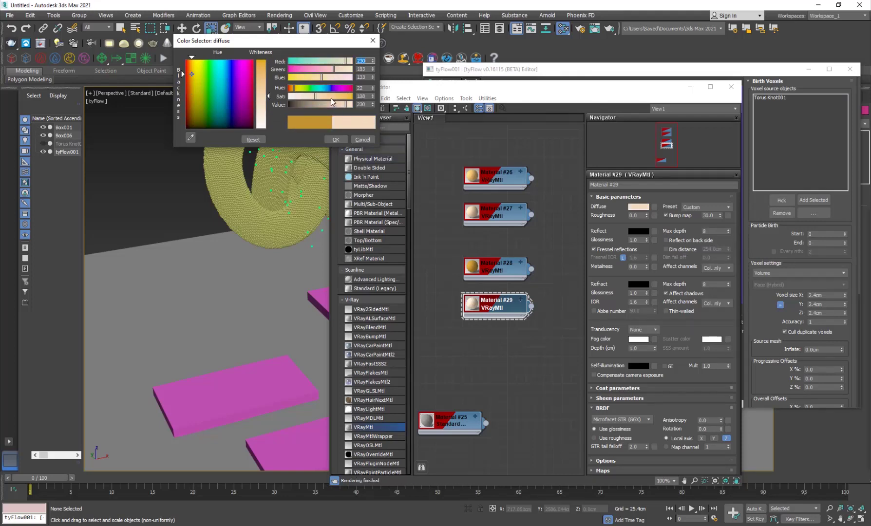
{"action": "left_click_drag", "start_coordinate": [331, 98], "coordinate": [336, 96]}
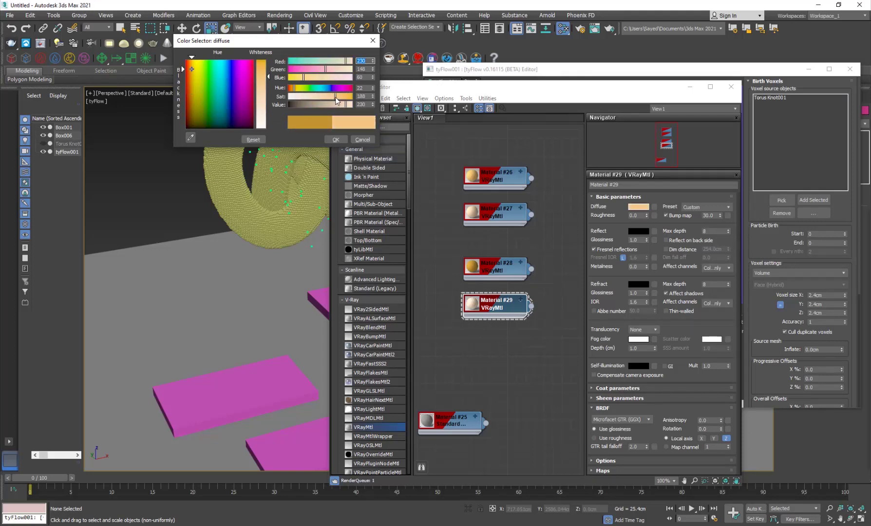
{"action": "left_click", "coordinate": [194, 71]}
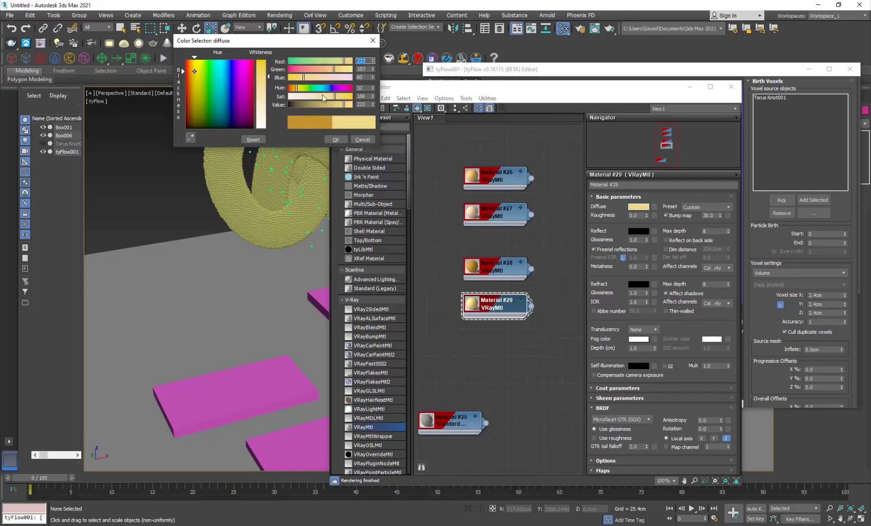
{"action": "left_click_drag", "start_coordinate": [339, 102], "coordinate": [328, 106]}
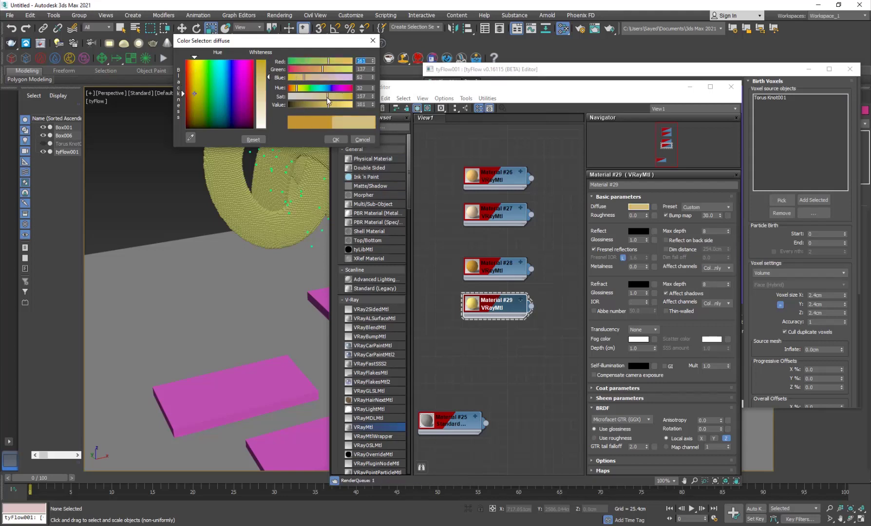
{"action": "left_click", "coordinate": [334, 138]}
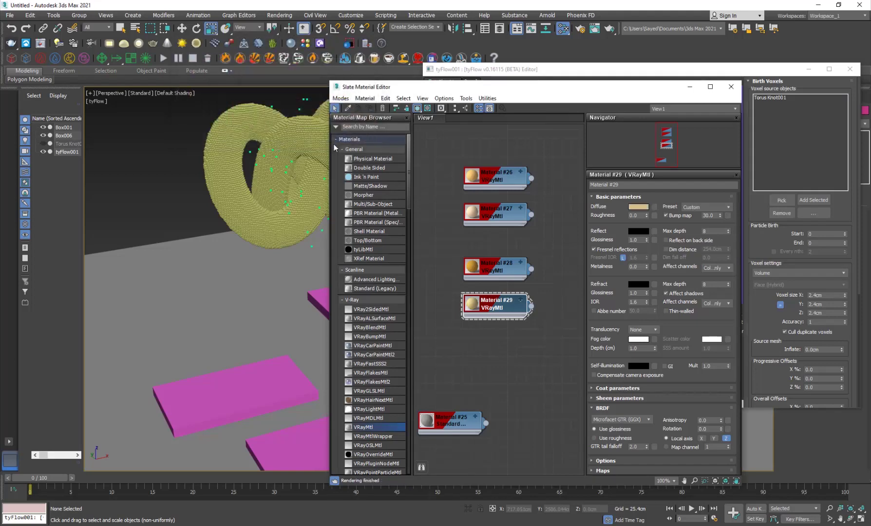
Add a Multi/Sub-Object material with 4 sub-materials and connect the four VRayMtls to its slots 1 to 4 in order.
{"action": "left_click_drag", "start_coordinate": [377, 210], "coordinate": [554, 205]}
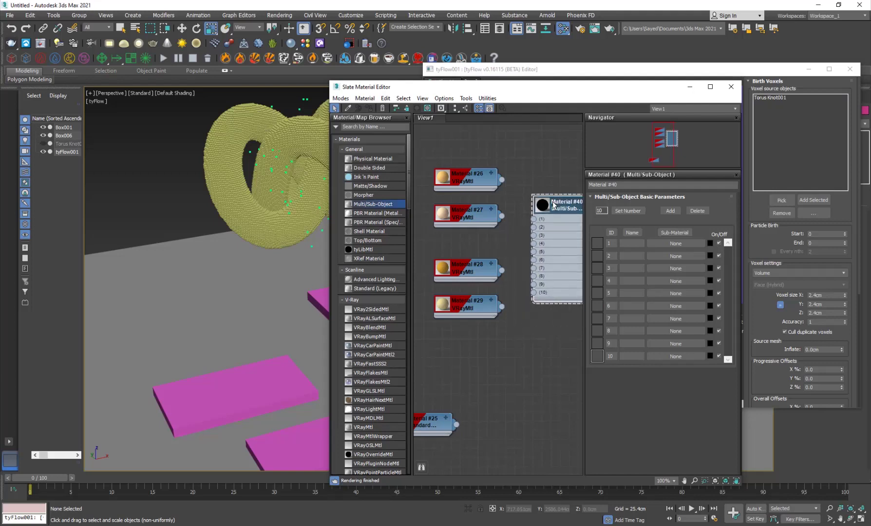
{"action": "left_click", "coordinate": [639, 210]}
{"action": "type", "text": "4"}
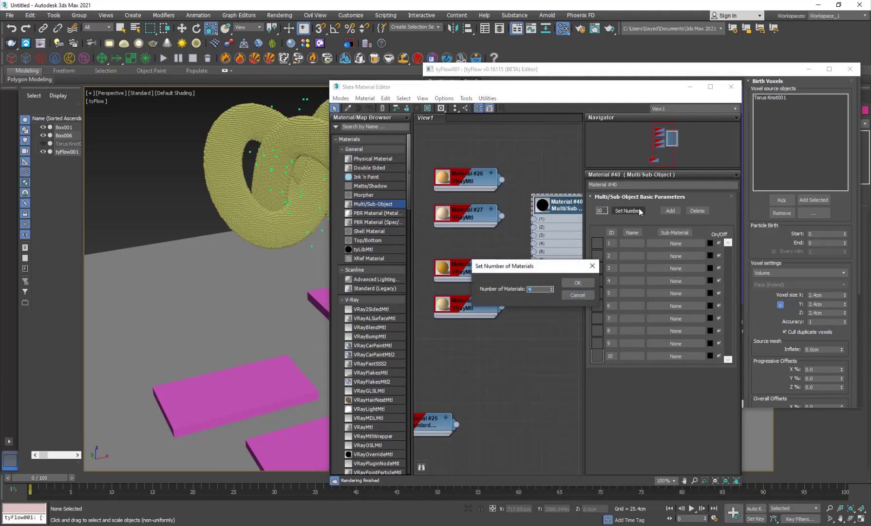
{"action": "left_click", "coordinate": [570, 284]}
{"action": "left_click_drag", "start_coordinate": [502, 180], "coordinate": [534, 235]}
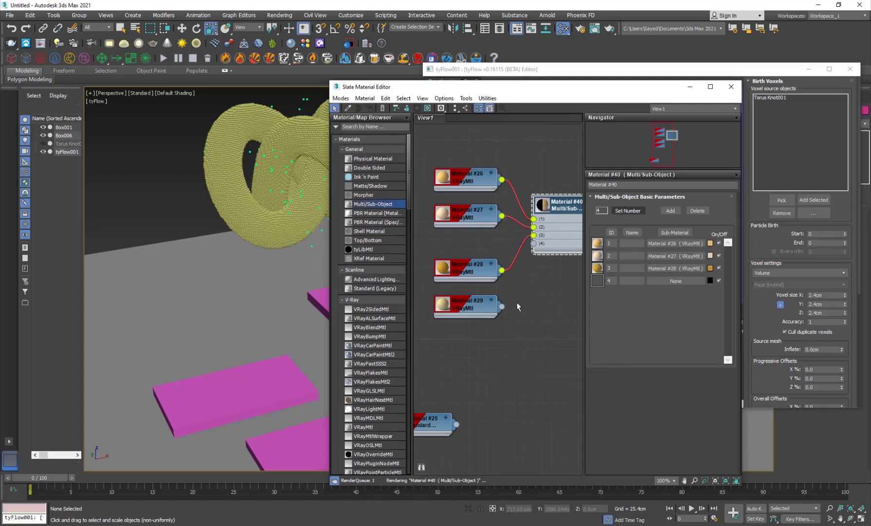
{"action": "left_click_drag", "start_coordinate": [502, 306], "coordinate": [534, 243]}
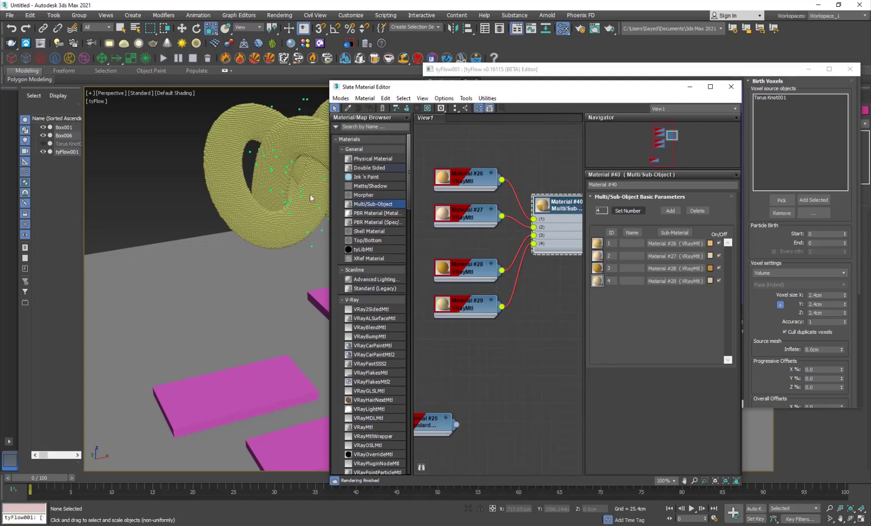
Assign the Multi/Sub-Object material to the tyFlow object and deselect it.
{"action": "scroll", "coordinate": [243, 276], "scroll_direction": "down", "scroll_amount": 9}
{"action": "middle_click_drag", "start_coordinate": [213, 286], "coordinate": [126, 242]}
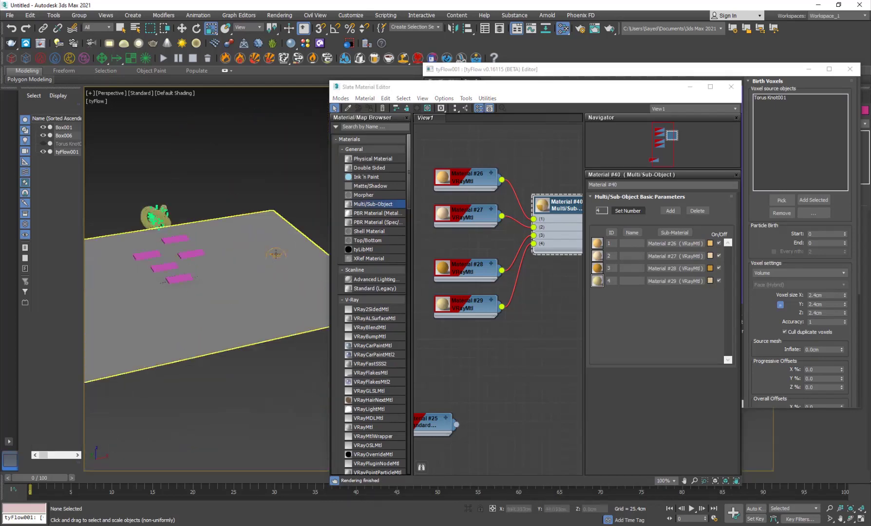
{"action": "left_click", "coordinate": [275, 254]}
{"action": "left_click", "coordinate": [571, 204]}
{"action": "left_click", "coordinate": [371, 110]}
{"action": "left_click", "coordinate": [235, 159]}
{"action": "middle_click_drag", "start_coordinate": [225, 288], "coordinate": [310, 295]}
{"action": "scroll", "coordinate": [238, 228], "scroll_direction": "up", "scroll_amount": 7}
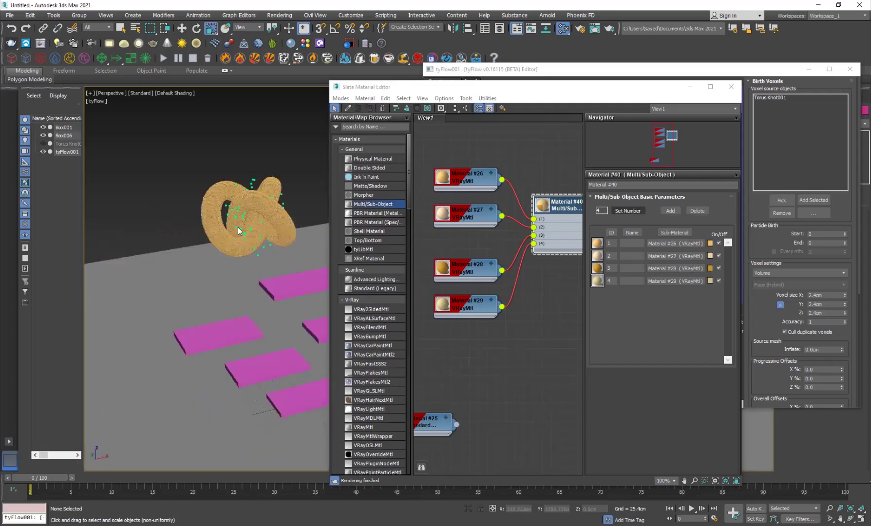
{"action": "scroll", "coordinate": [238, 227], "scroll_direction": "up", "scroll_amount": 5}
Add a Material ID operator to Event_001 directly after Birth Voxels.
{"action": "left_click", "coordinate": [622, 76]}
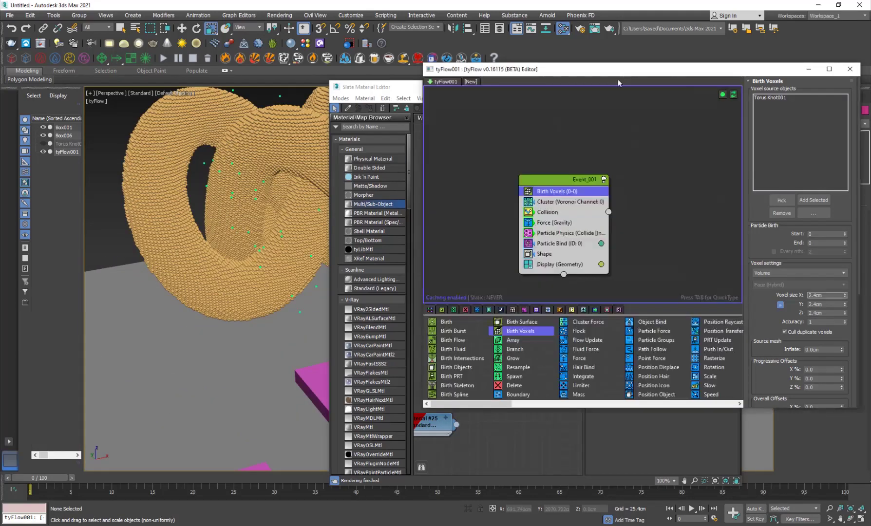
{"action": "left_click", "coordinate": [570, 184]}
{"action": "key", "text": "Tab"}
{"action": "type", "text": "MATER"}
{"action": "key", "text": "Return"}
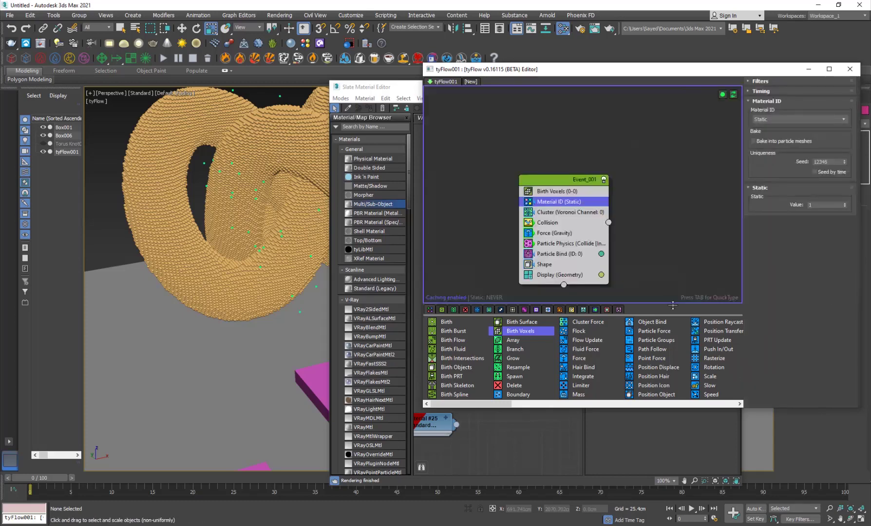
Set the Material ID operator to Random with a maximum ID of 4.
{"action": "left_click", "coordinate": [778, 118]}
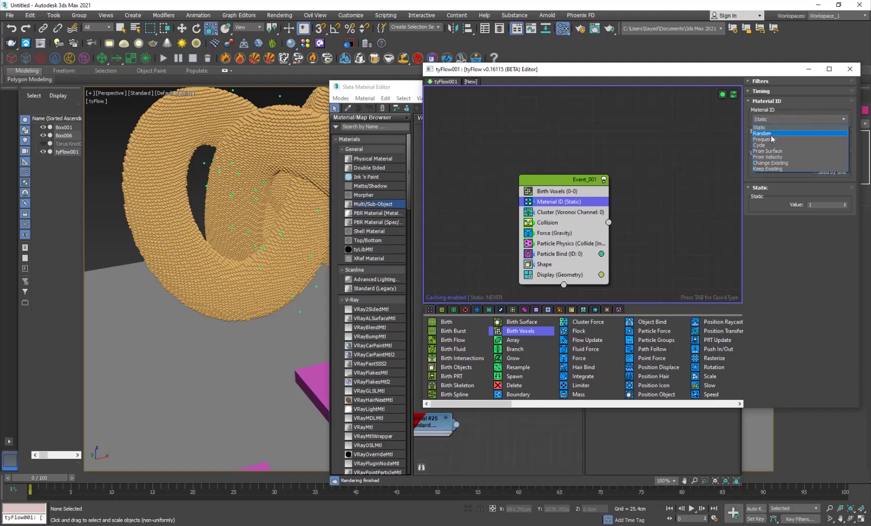
{"action": "left_click", "coordinate": [770, 133]}
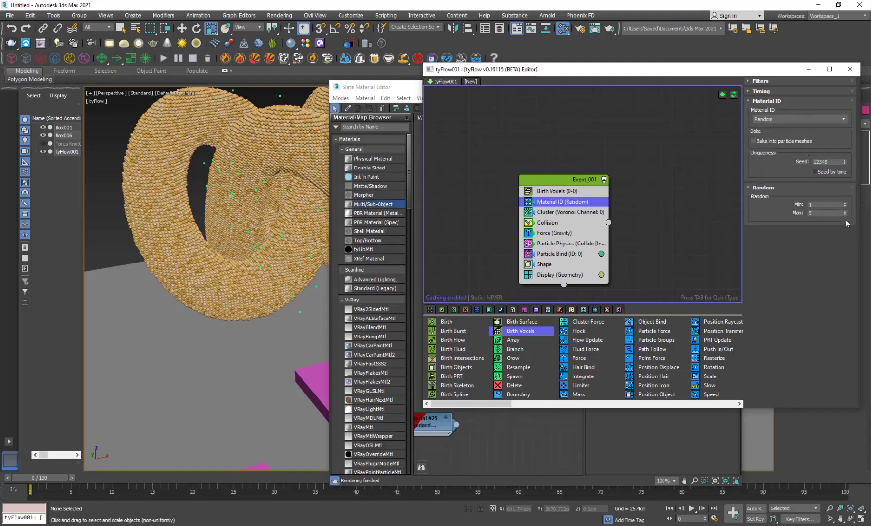
{"action": "left_click", "coordinate": [822, 212]}
{"action": "type", "text": "4"}
{"action": "key", "text": "Return"}
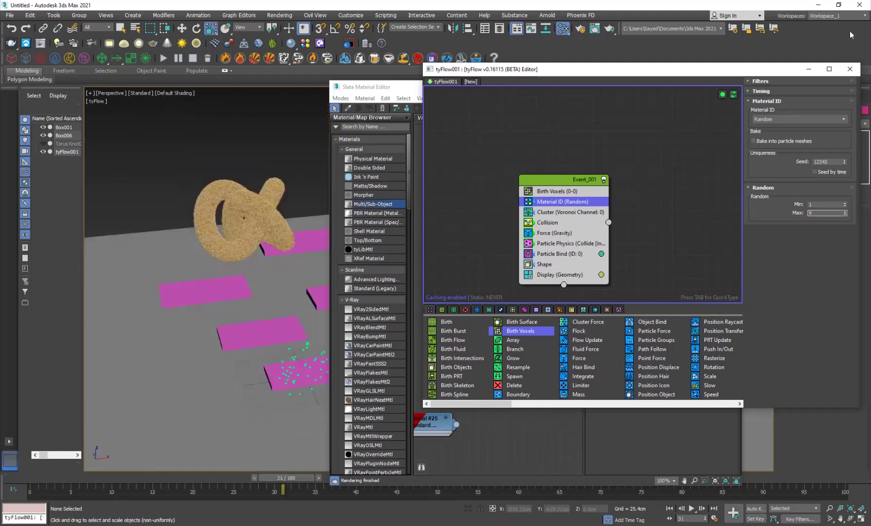
Put away the tyFlow and material editors and play the simulation to examine the multicoloured sand crumbling over the slabs.
{"action": "left_click", "coordinate": [850, 68]}
{"action": "left_click", "coordinate": [694, 87]}
{"action": "mouse_move", "coordinate": [357, 267]}
{"action": "middle_mouse_down", "text": "alt"}
{"action": "mouse_move", "coordinate": [311, 268]}
{"action": "mouse_move", "coordinate": [354, 249]}
{"action": "middle_mouse_up", "text": "alt"}
{"action": "key", "text": "/"}
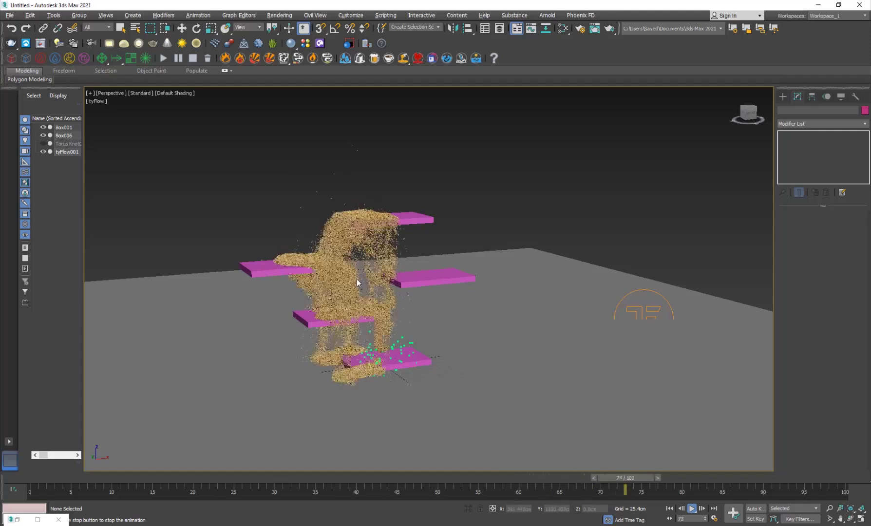
{"action": "key", "text": "/"}
{"action": "key", "text": "r"}
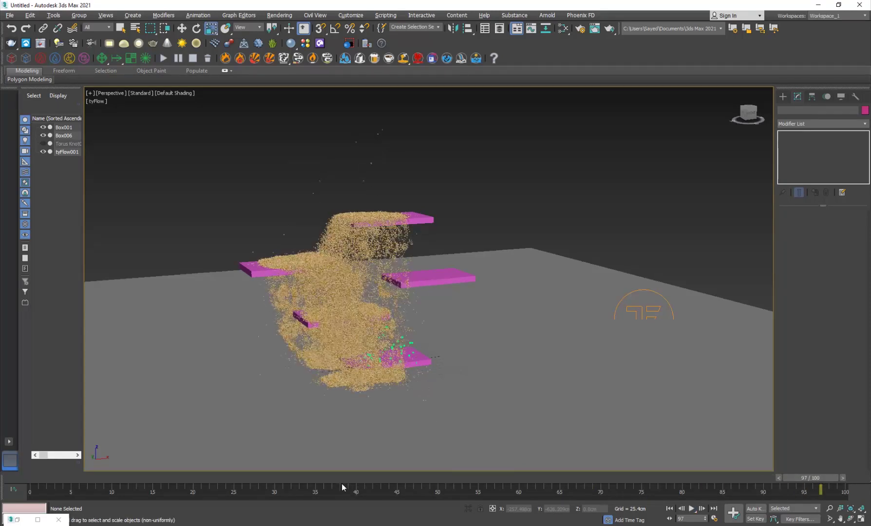
{"action": "left_click_drag", "start_coordinate": [347, 478], "coordinate": [409, 478]}
{"action": "key", "text": "/"}
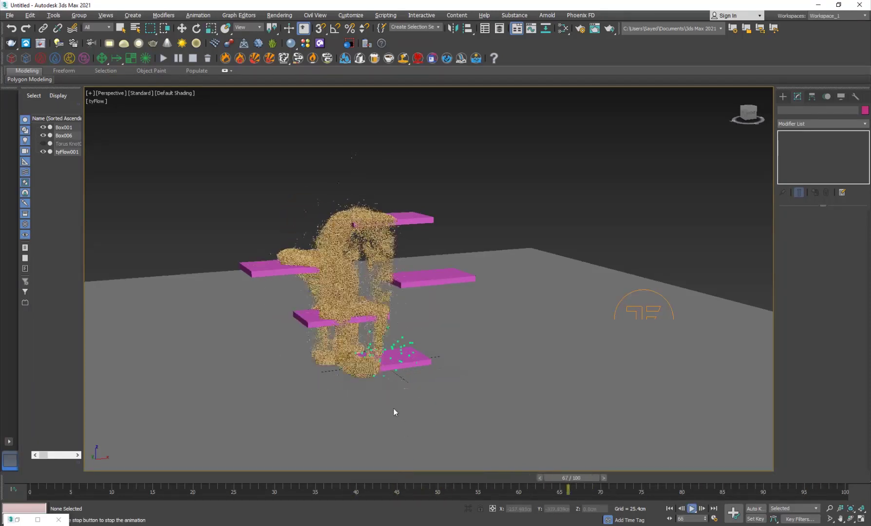
{"action": "key", "text": "/"}
Switch the perspective viewport's shading quality from Standard to High Quality.
{"action": "scroll", "coordinate": [369, 316], "scroll_direction": "up", "scroll_amount": 3}
{"action": "middle_click_drag", "start_coordinate": [351, 327], "coordinate": [344, 308], "text": "alt"}
{"action": "left_click", "coordinate": [137, 93]}
{"action": "left_click", "coordinate": [200, 135]}
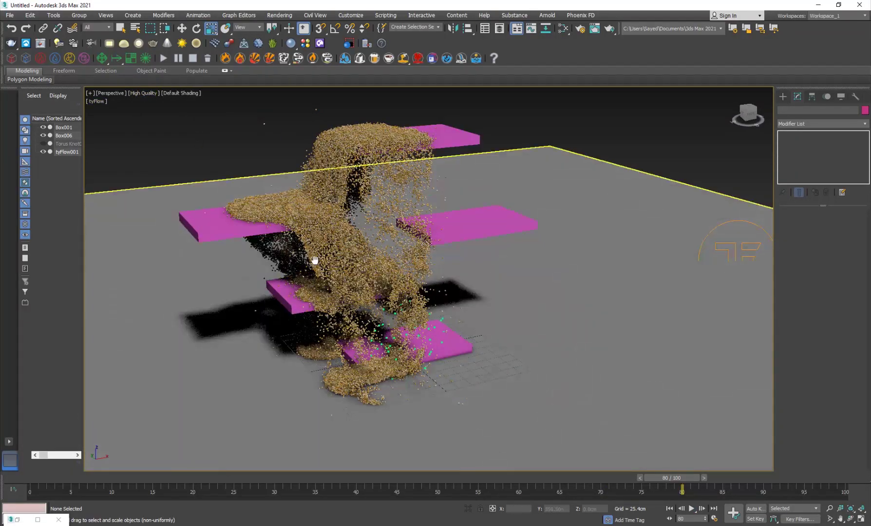
Go back to about frame 40 and replay the simulation to examine the sand and its shadows.
{"action": "left_click", "coordinate": [367, 477]}
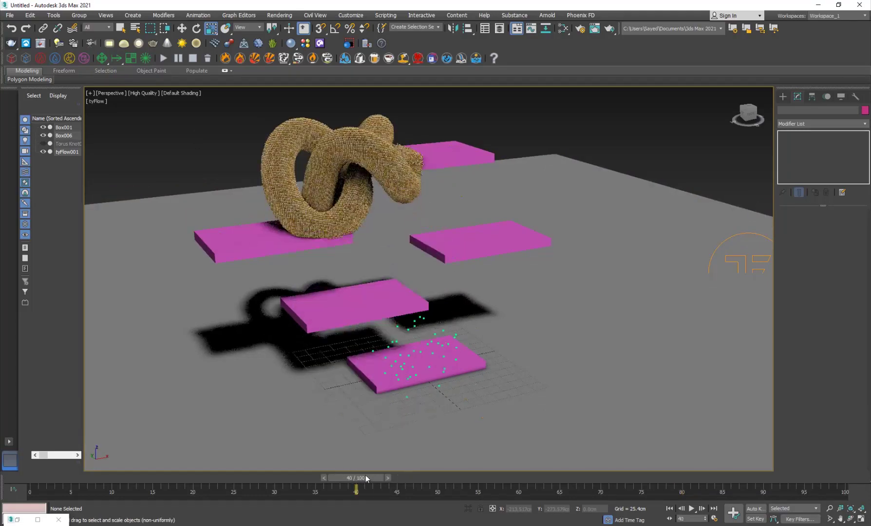
{"action": "key", "text": "slash"}
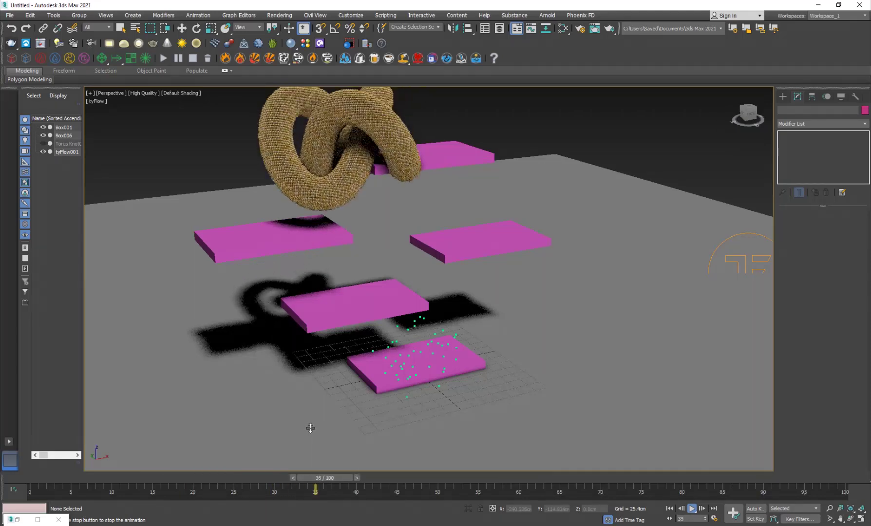
{"action": "key", "text": "r"}
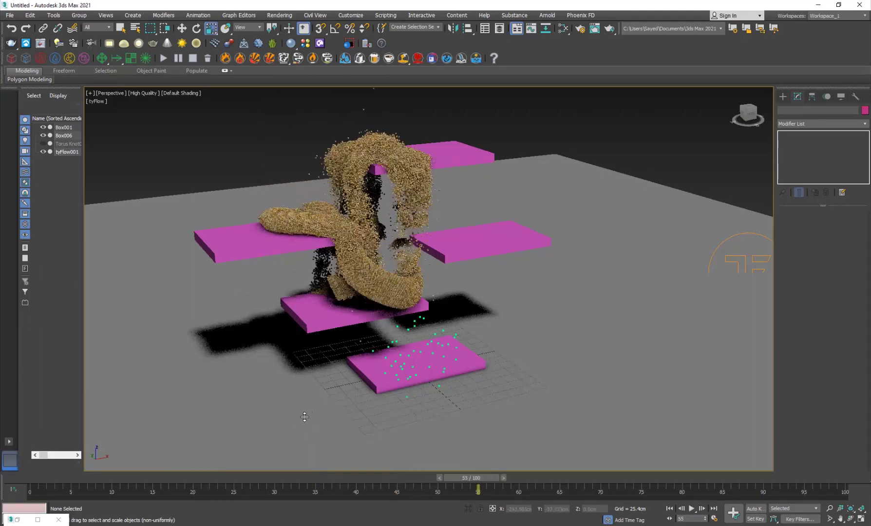
Switch from 3ds Max to Chrome and look through the uploaded videos on the Audio Aura YouTube channel.
{"action": "key", "text": "slash"}
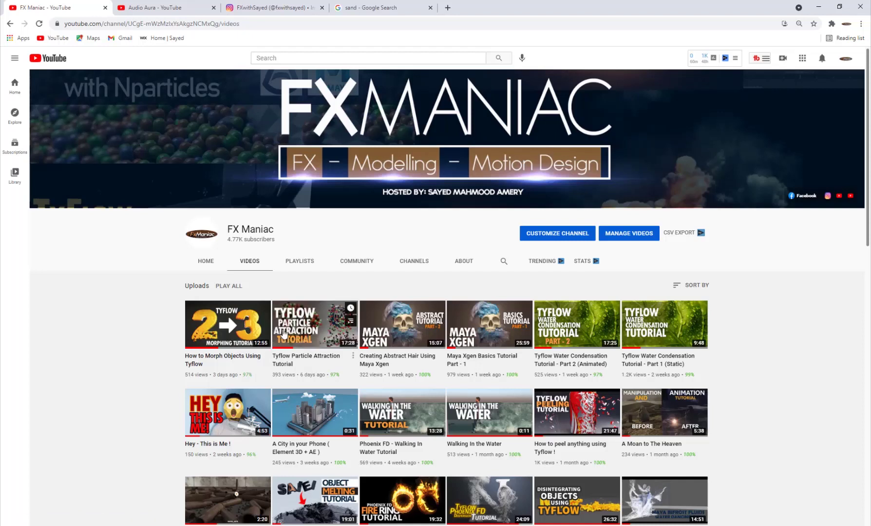
{"action": "mouse_move", "coordinate": [263, 324]}
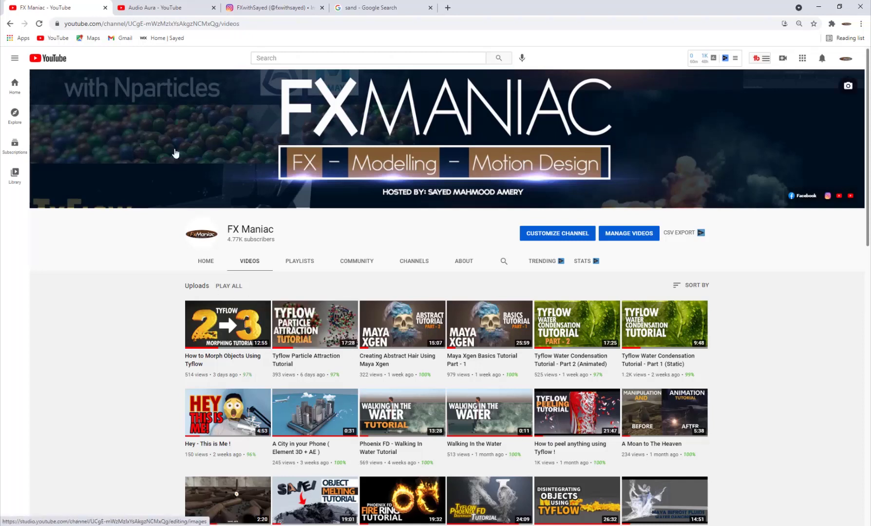
{"action": "left_click", "coordinate": [155, 7]}
{"action": "scroll", "coordinate": [369, 271], "scroll_direction": "up", "scroll_amount": 3}
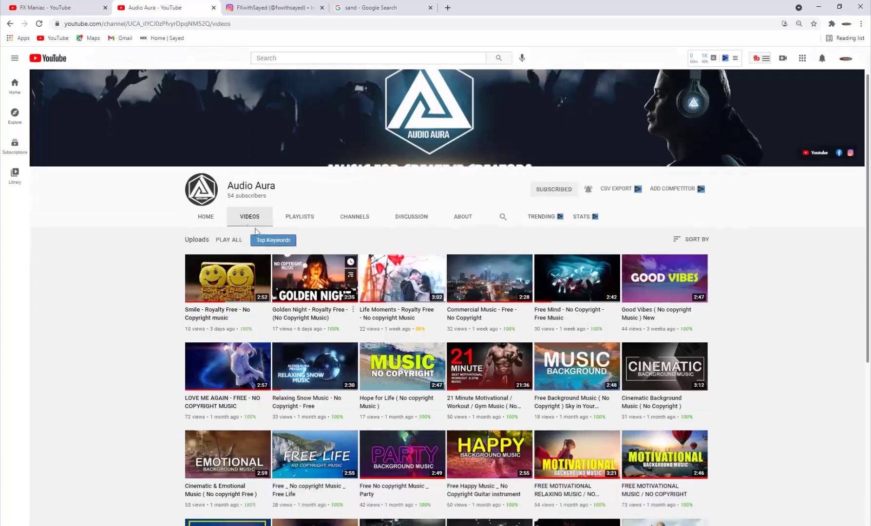
{"action": "scroll", "coordinate": [416, 322], "scroll_direction": "down", "scroll_amount": 3}
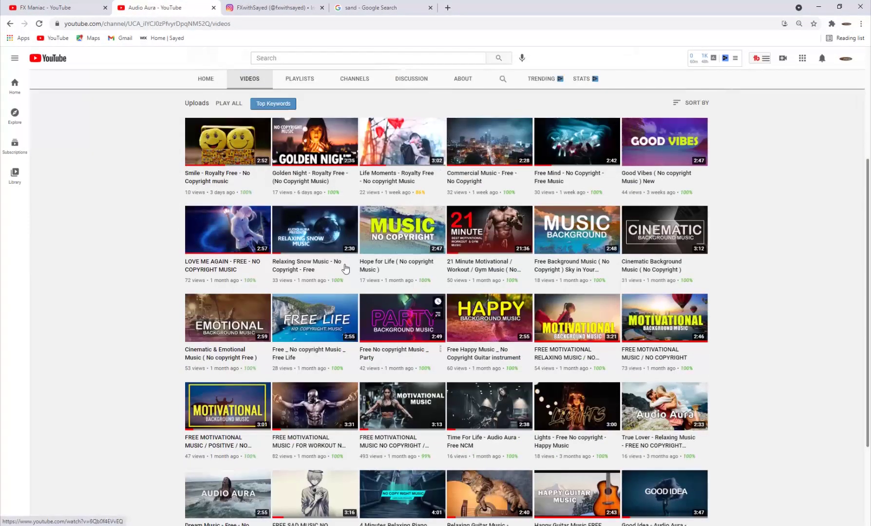
{"action": "mouse_move", "coordinate": [319, 193]}
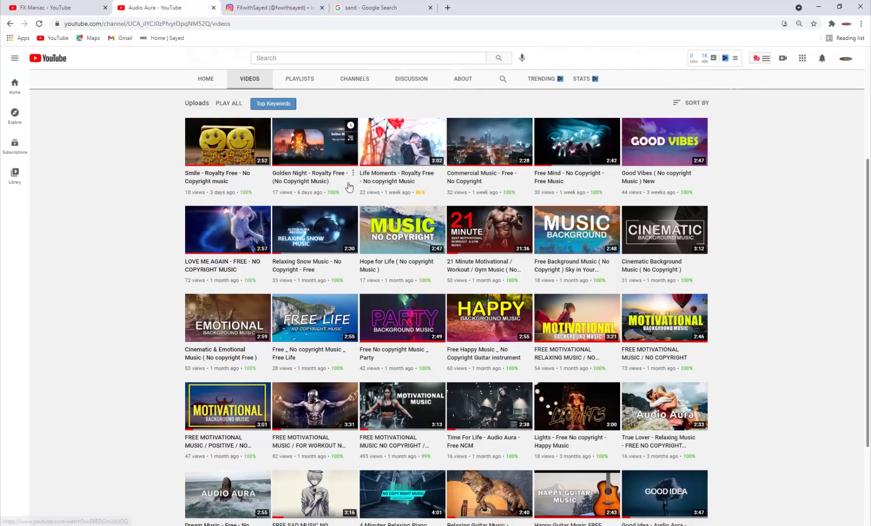
{"action": "scroll", "coordinate": [350, 190], "scroll_direction": "up", "scroll_amount": 3}
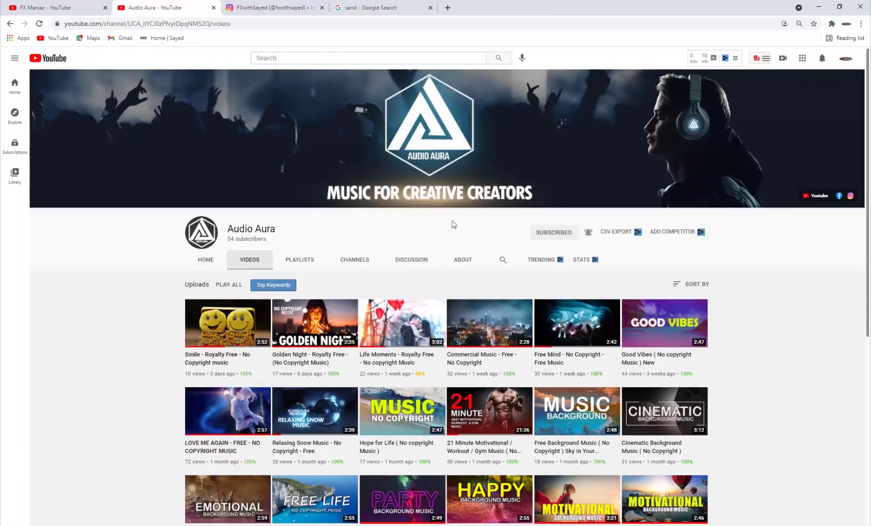
{"action": "scroll", "coordinate": [383, 288], "scroll_direction": "down", "scroll_amount": 4}
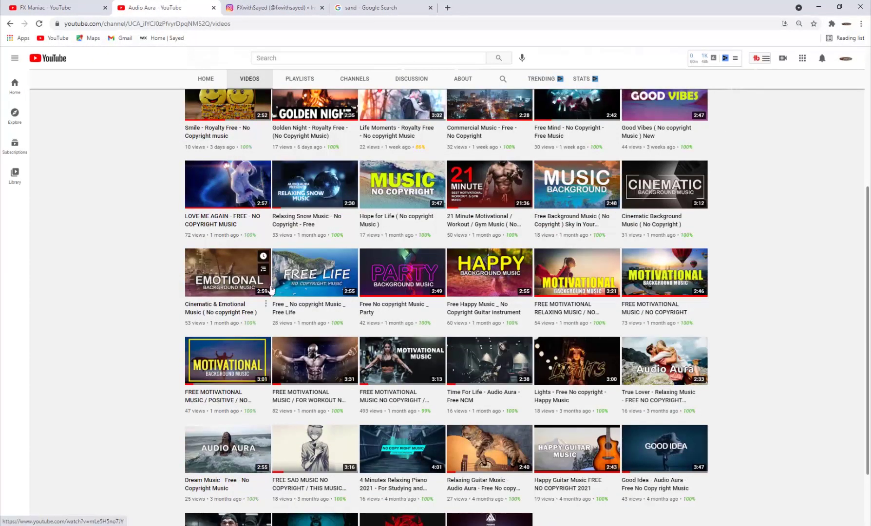
{"action": "scroll", "coordinate": [271, 287], "scroll_direction": "up", "scroll_amount": 4}
View the creator's Instagram profile and posts, and return to the FX Maniac YouTube channel's uploaded videos.
{"action": "left_click", "coordinate": [293, 7]}
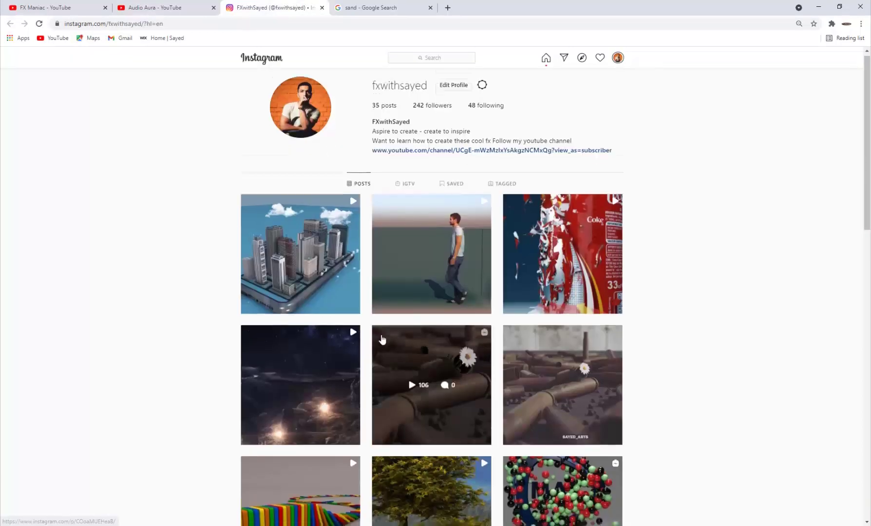
{"action": "scroll", "coordinate": [336, 218], "scroll_direction": "down", "scroll_amount": 1}
{"action": "scroll", "coordinate": [336, 217], "scroll_direction": "up", "scroll_amount": 1}
{"action": "left_click_drag", "start_coordinate": [410, 91], "coordinate": [369, 98]}
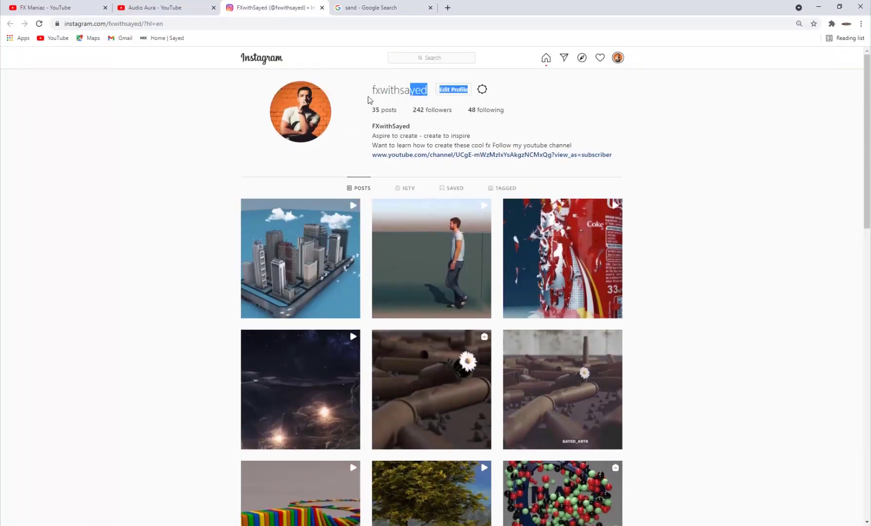
{"action": "left_click", "coordinate": [394, 97]}
{"action": "left_click", "coordinate": [66, 7]}
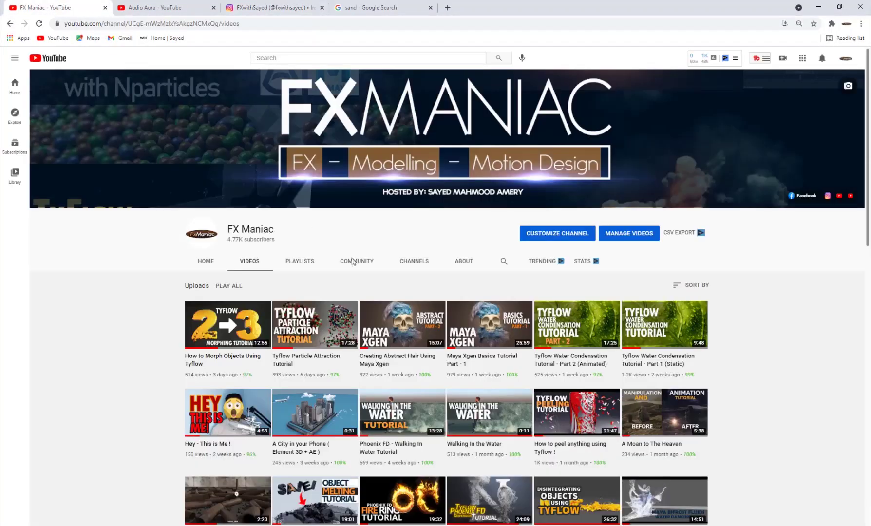
{"action": "mouse_move", "coordinate": [417, 379]}
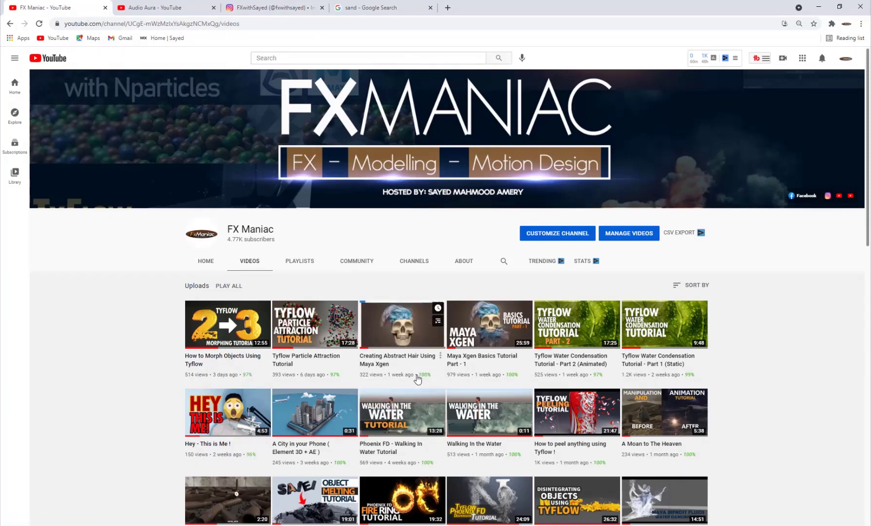